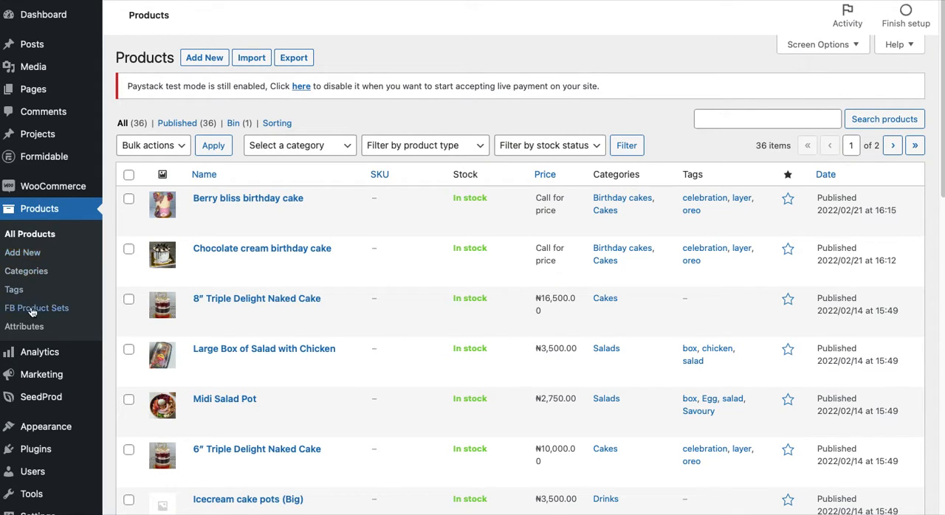
View the WooCommerce home page and return to the list of all products
mouse_move(51, 187)
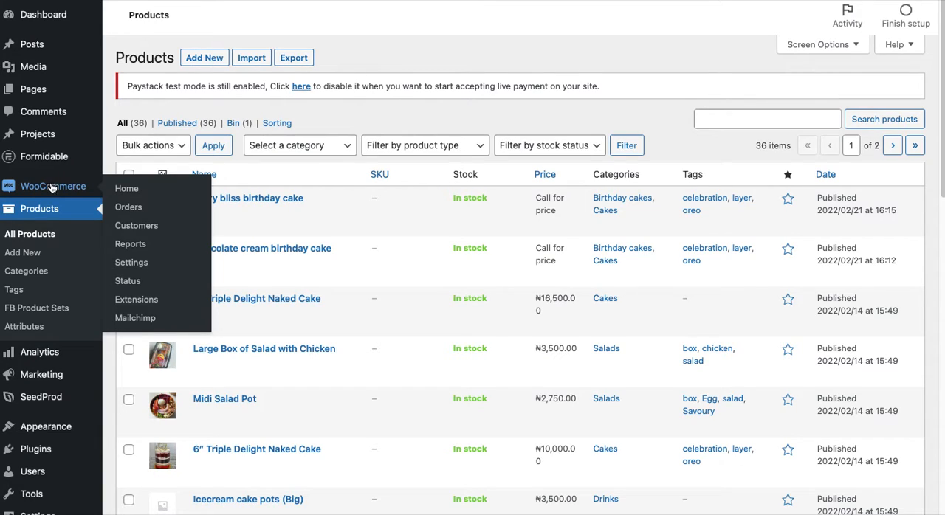
left_click(51, 188)
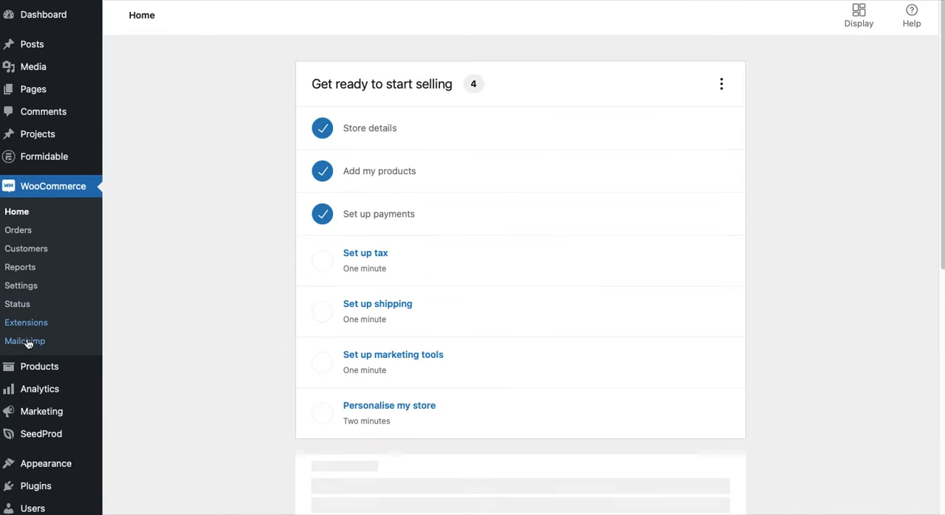
mouse_move(30, 366)
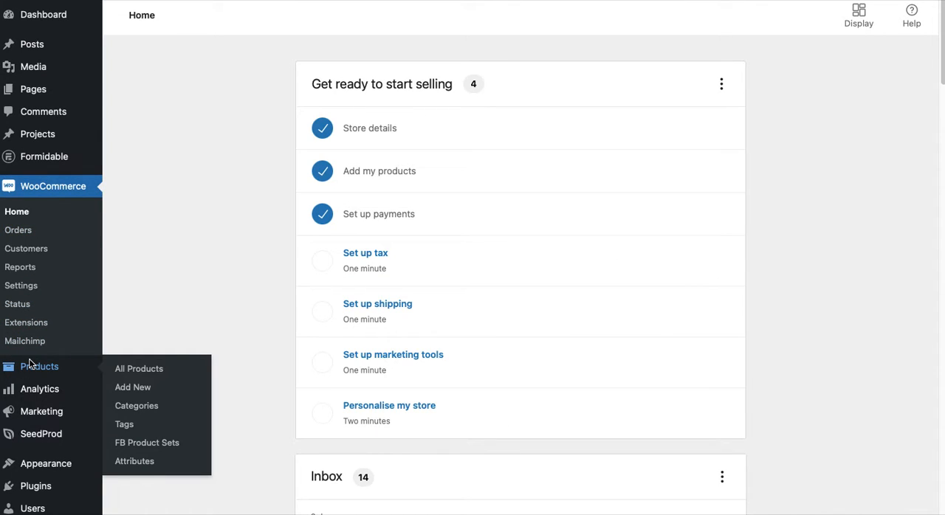
left_click(29, 365)
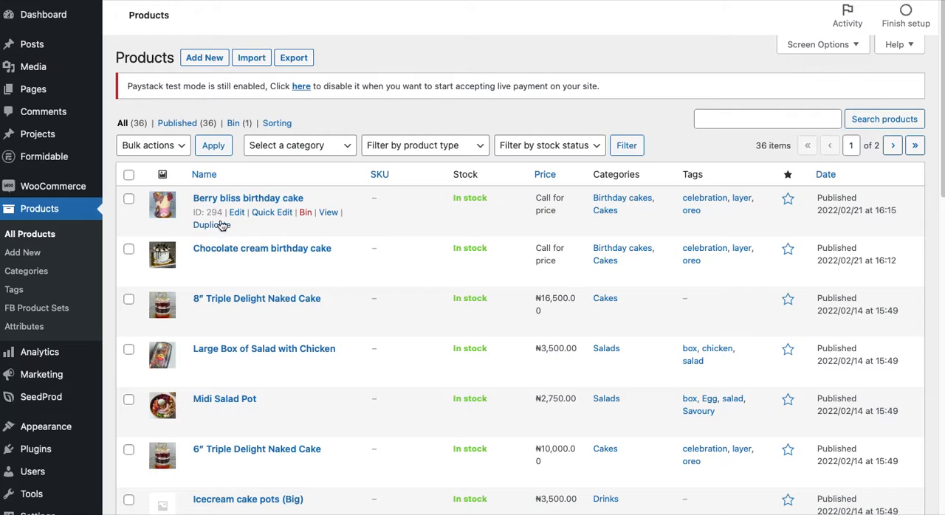
Start a new product and name it "My lovely cake"
left_click(214, 59)
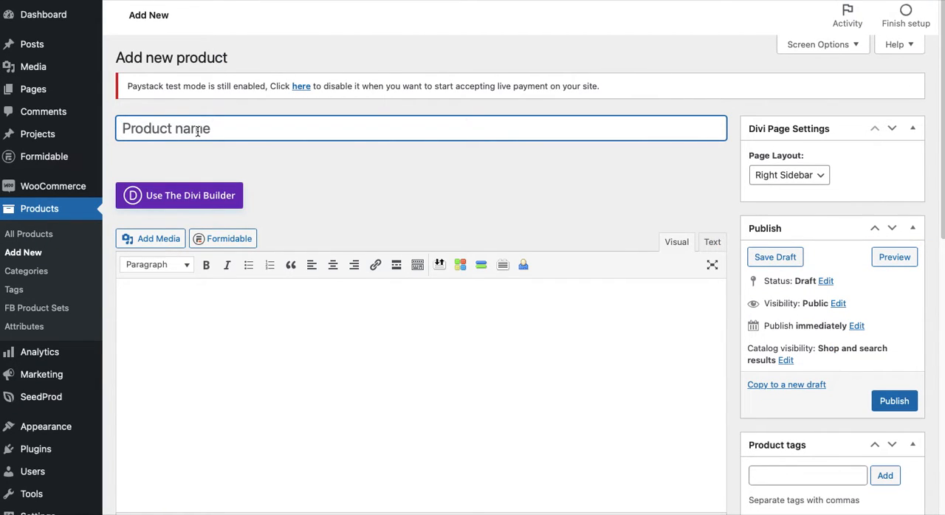
type("My ")
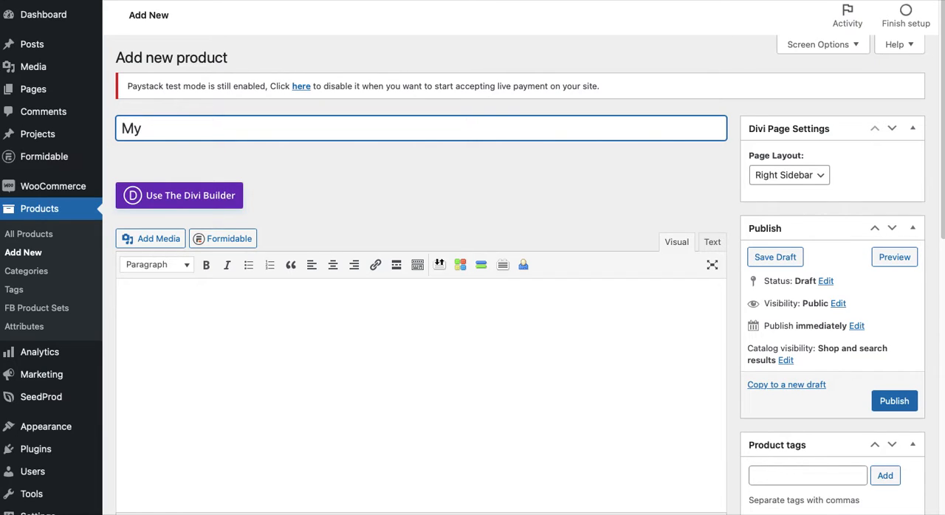
type("lovely cake")
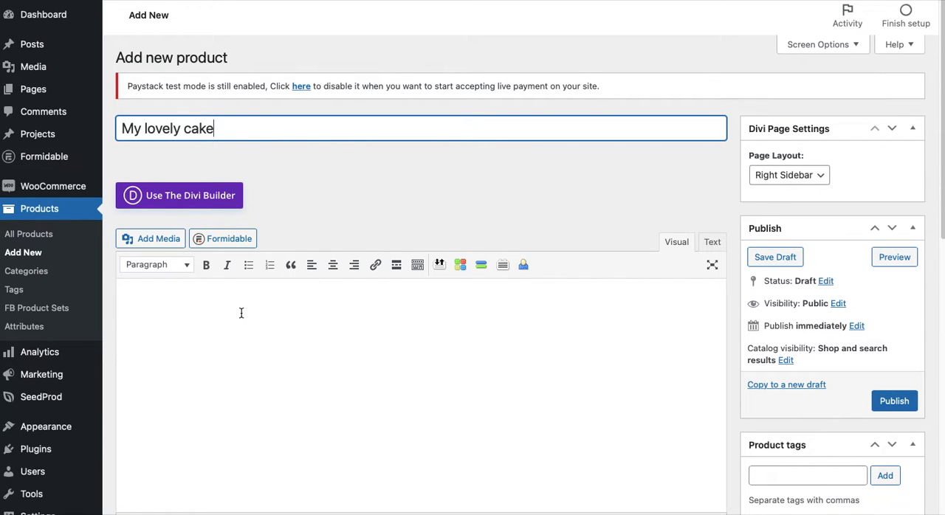
Write the product's main description: "This special cake is made with lashings of chocolate and cream."
scroll(241, 313, "down", 2)
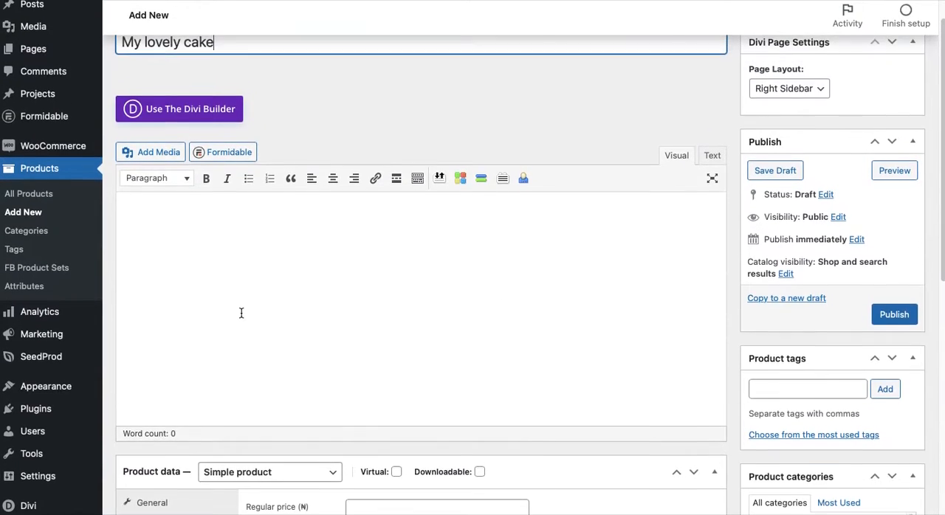
left_click(246, 278)
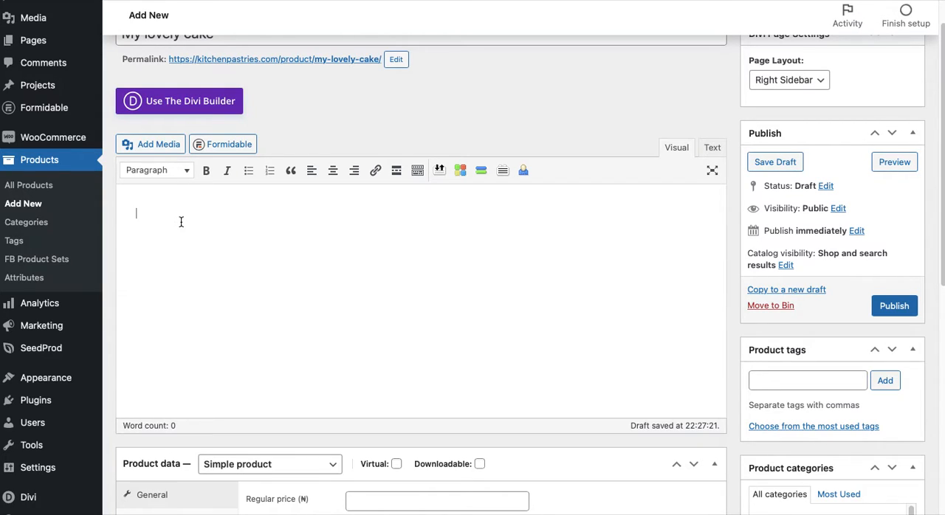
type("THis spe")
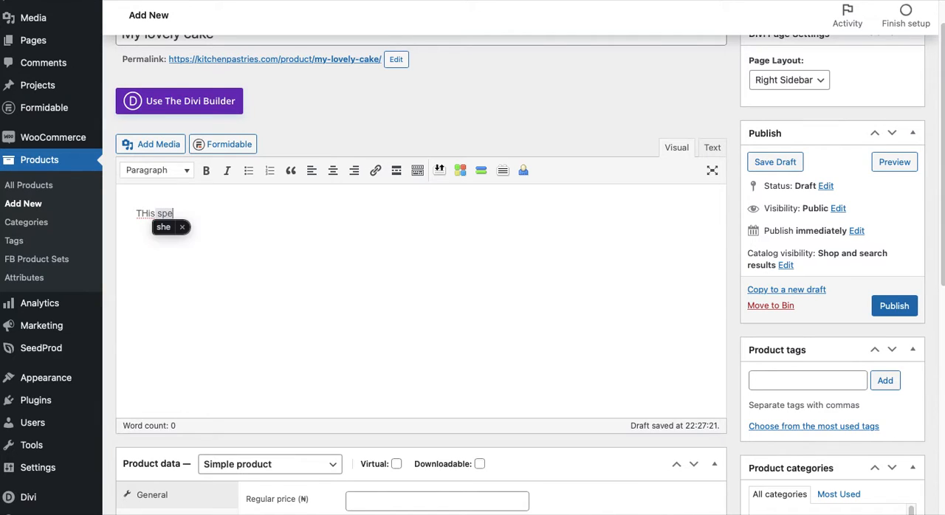
key("BackSpace")
key("BackSpace")
key("BackSpace")
key("BackSpace")
key("BackSpace")
key("BackSpace")
key("BackSpace")
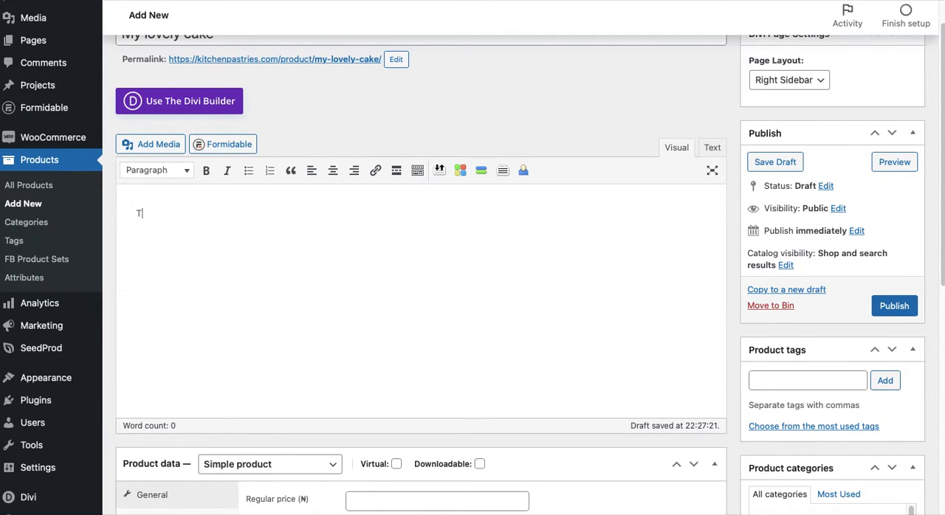
type("his special cake is made ")
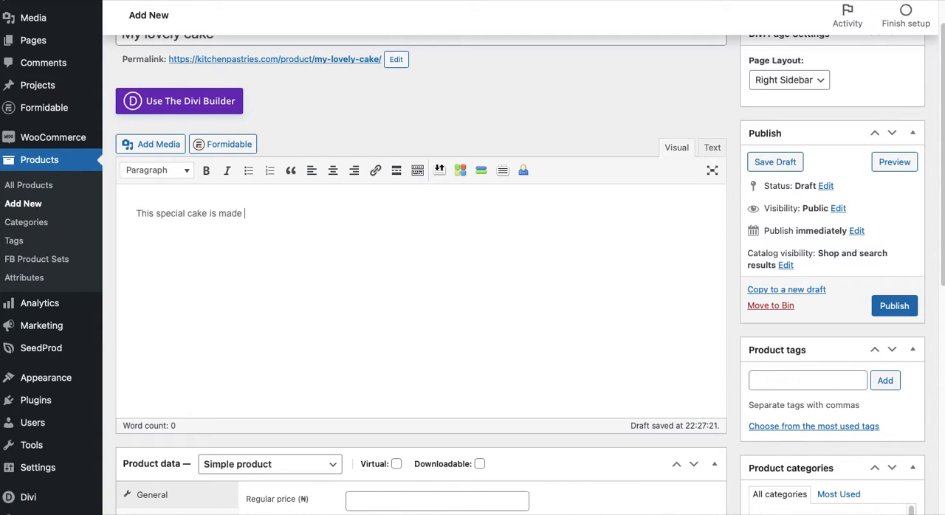
type("with lashings of chocol")
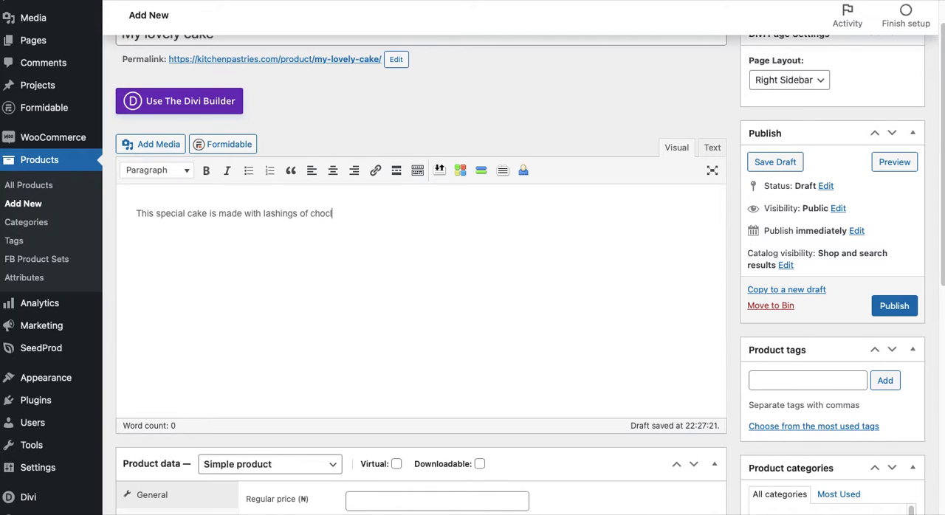
type("ate and cream.")
Try the Virtual and Downloadable options in the product data, switching each one on and off again
scroll(423, 287, "down", 2)
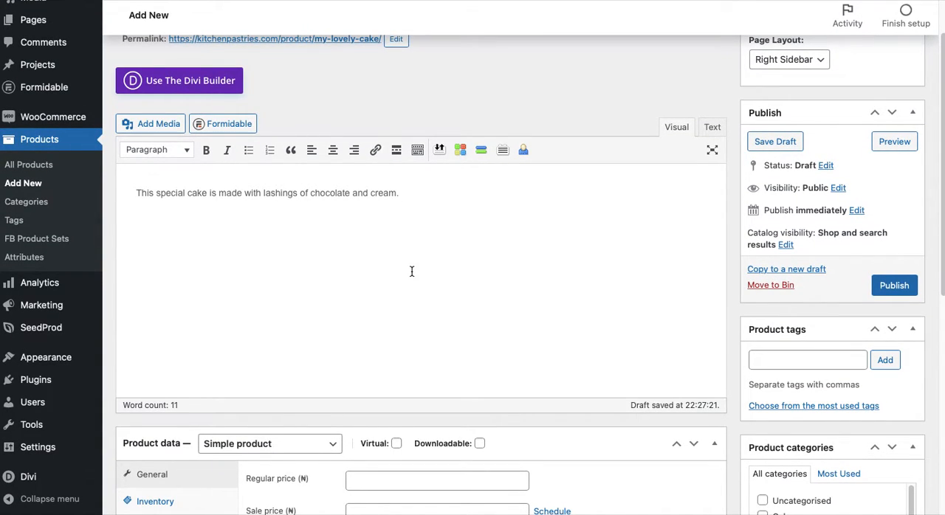
scroll(411, 272, "down", 3)
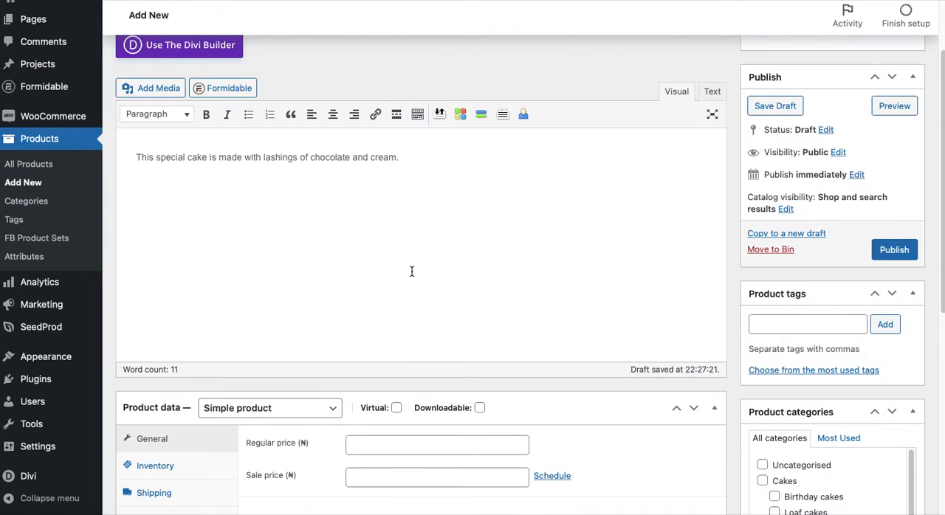
scroll(412, 272, "down", 2)
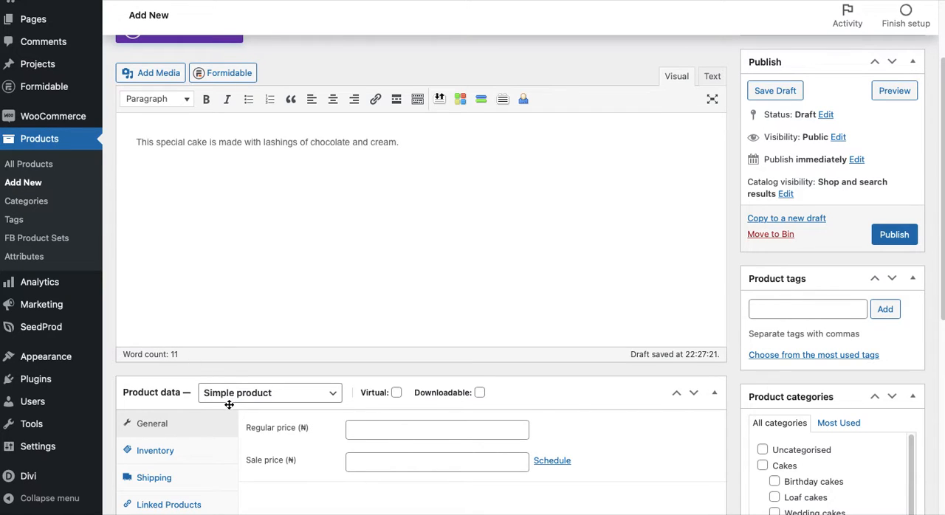
scroll(303, 398, "down", 1)
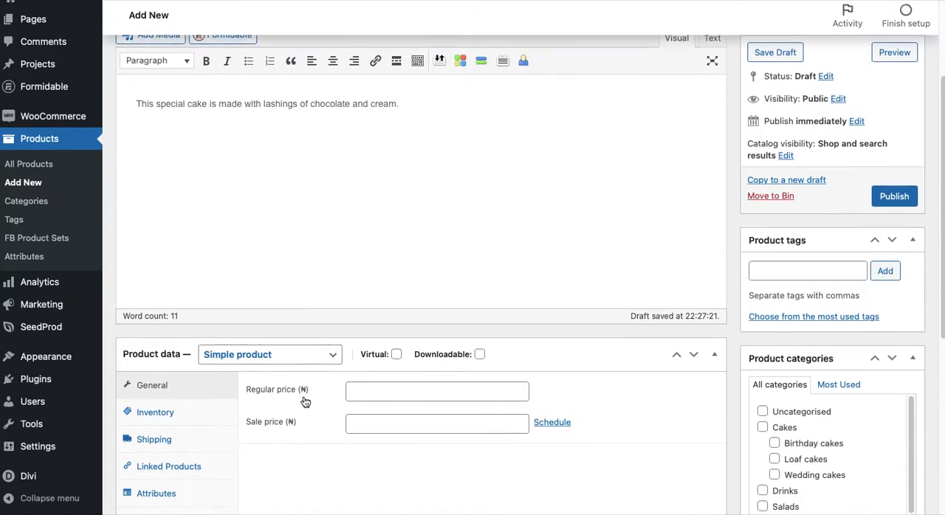
scroll(141, 387, "down", 2)
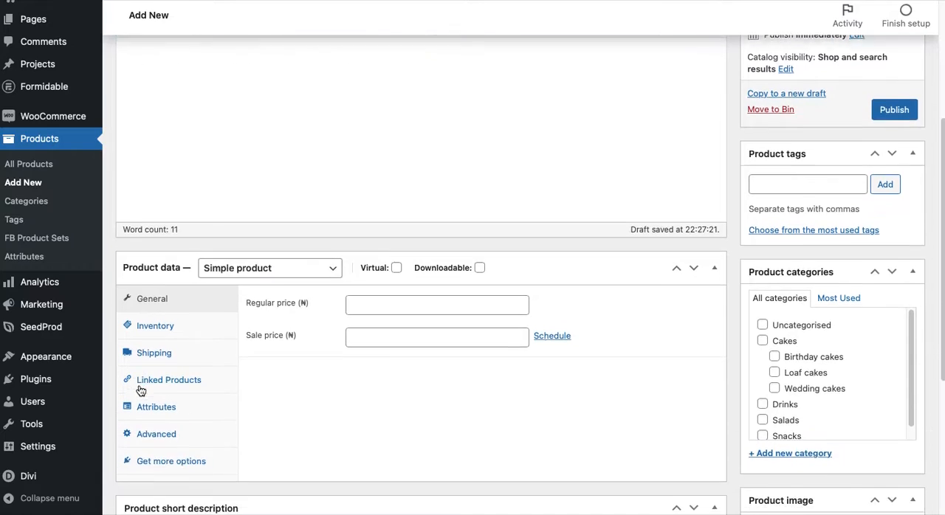
scroll(141, 390, "down", 1)
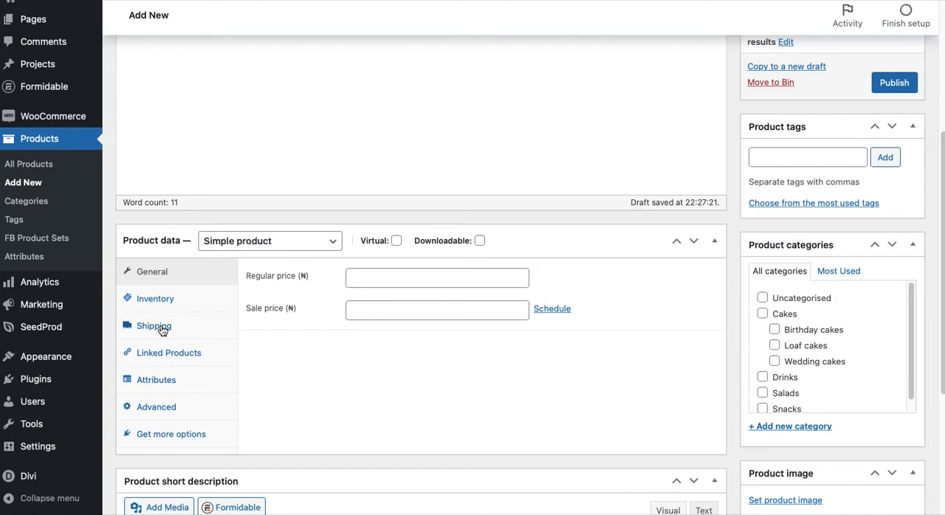
left_click(396, 241)
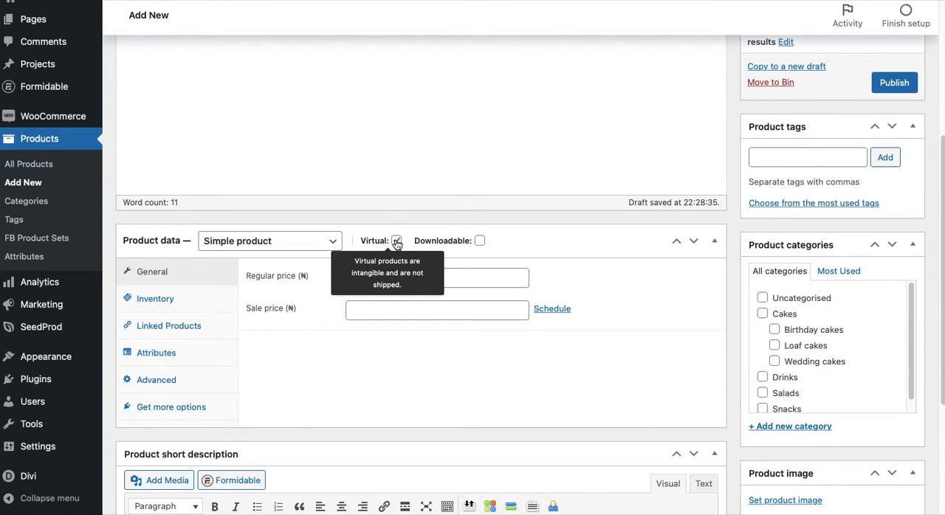
left_click(396, 242)
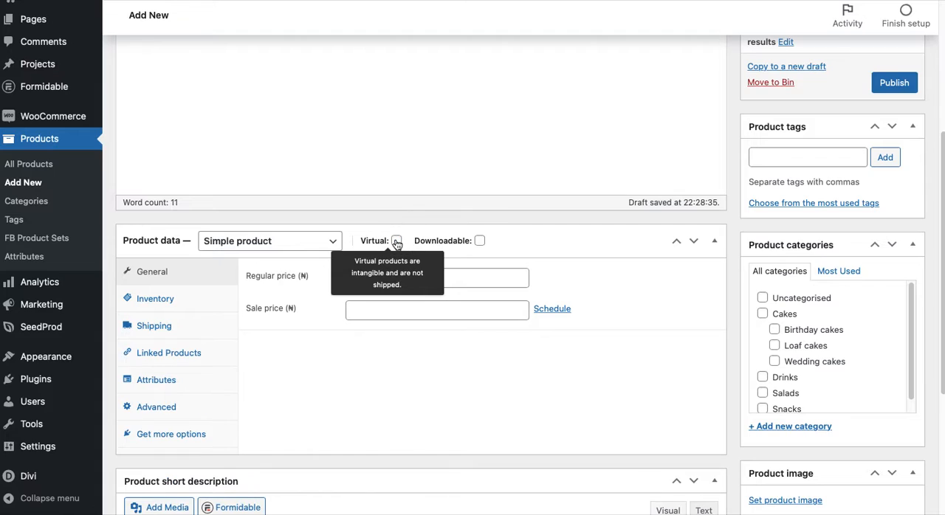
left_click(480, 243)
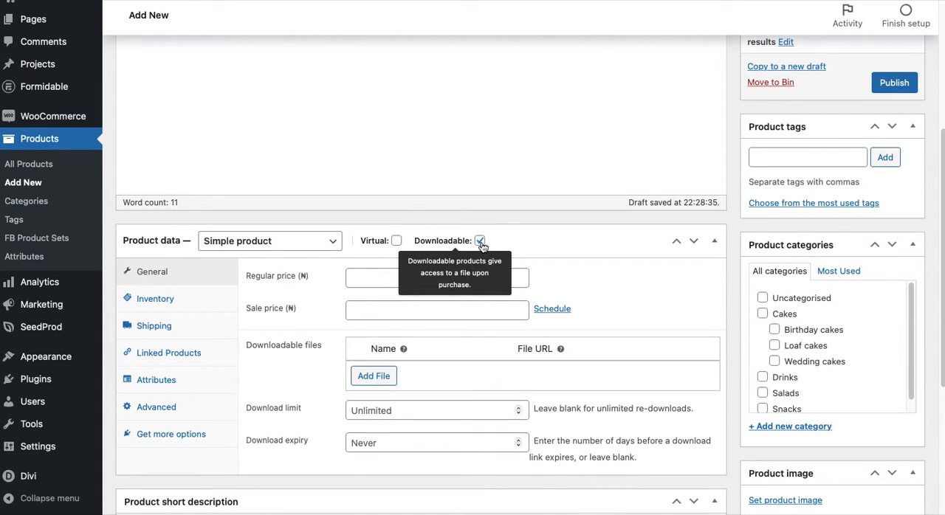
left_click(480, 242)
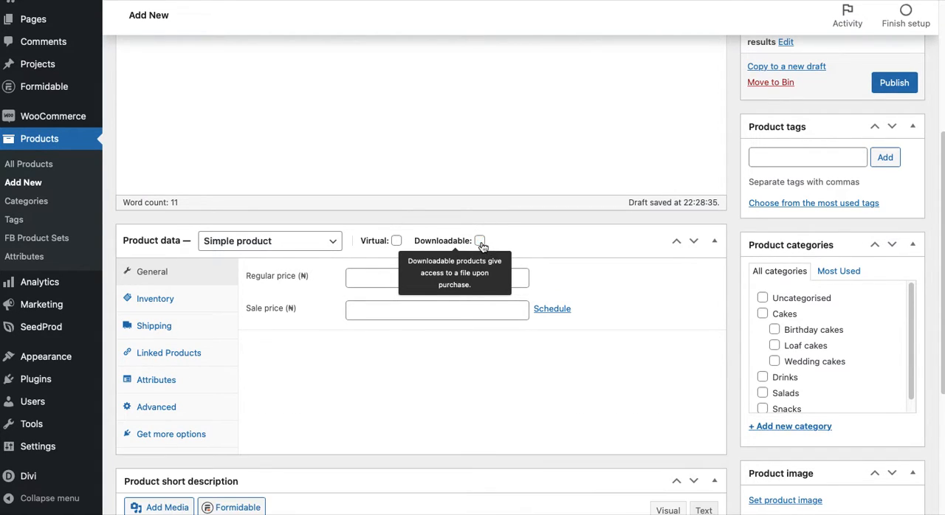
left_click(396, 242)
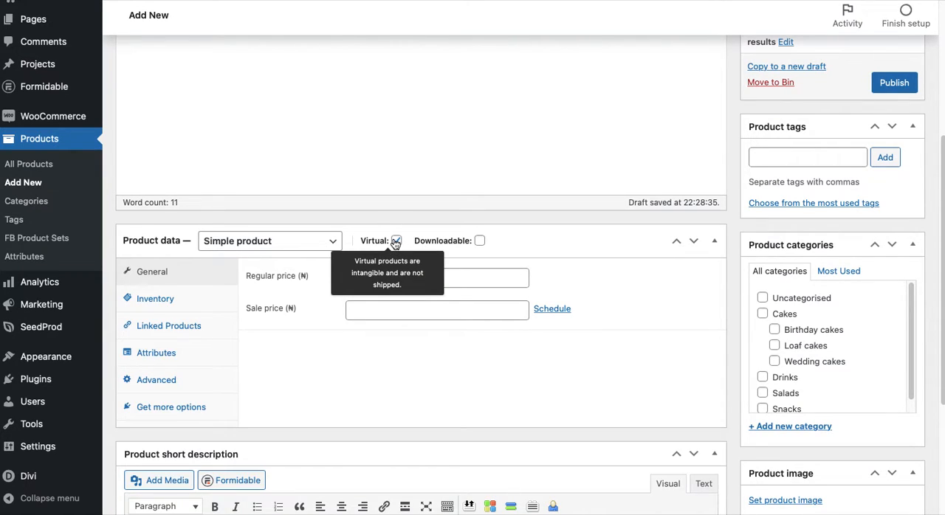
left_click(395, 242)
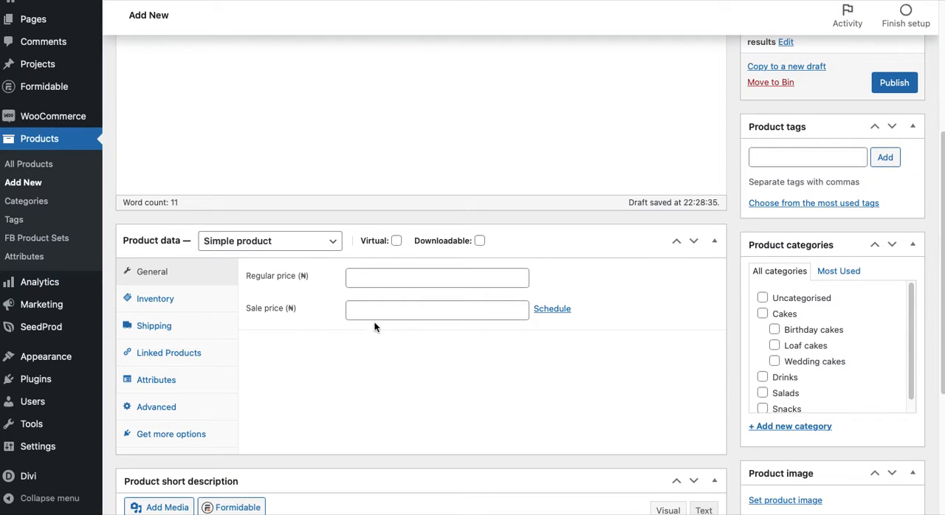
Set the product's regular price to 10000 without a thousands separator
mouse_move(473, 244)
left_click(372, 278)
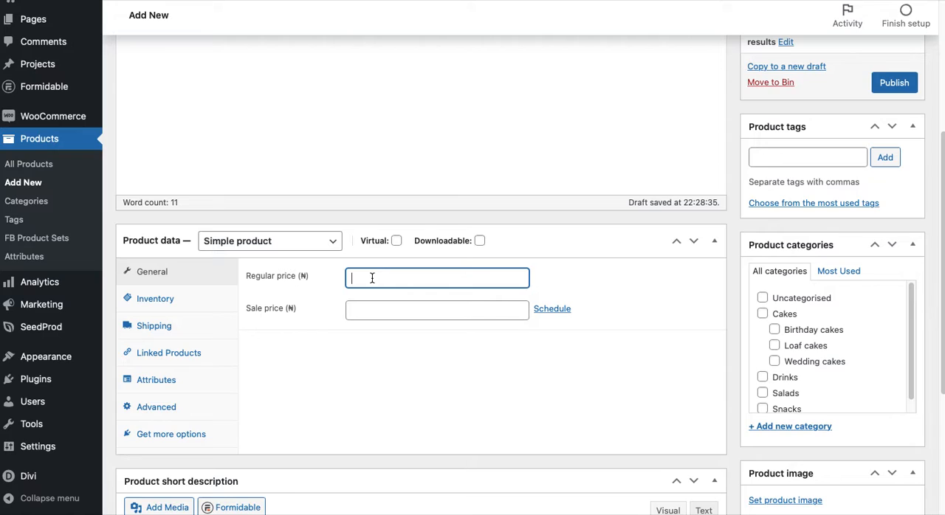
type("10,000")
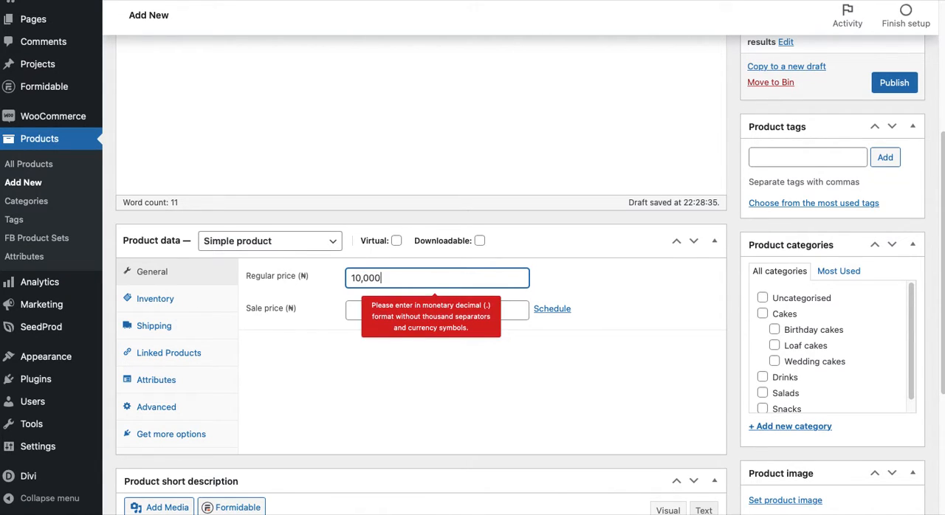
key("BackSpace")
key("BackSpace")
key("BackSpace")
key("BackSpace")
key("BackSpace")
type("0000")
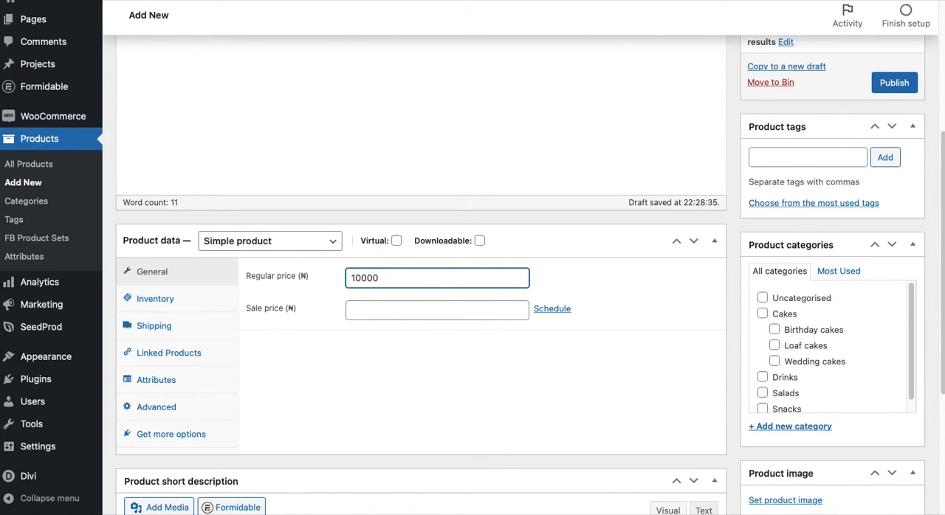
Set the product's sale price to 8000
left_click(385, 313)
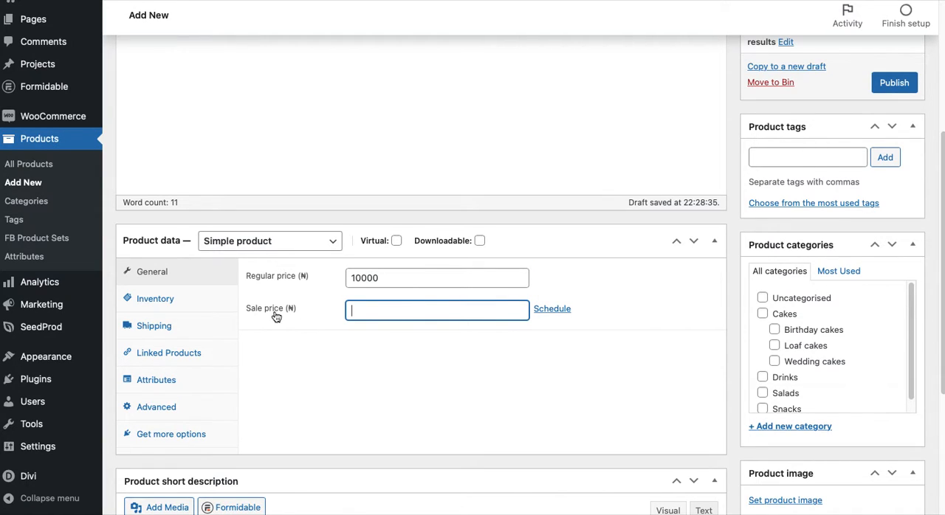
scroll(342, 175, "up", 1)
scroll(342, 174, "up", 3)
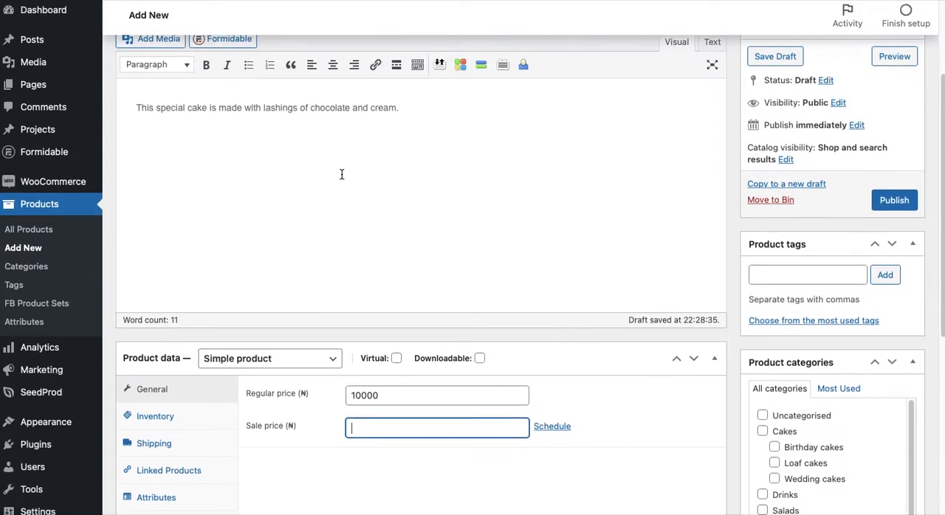
scroll(389, 268, "down", 4)
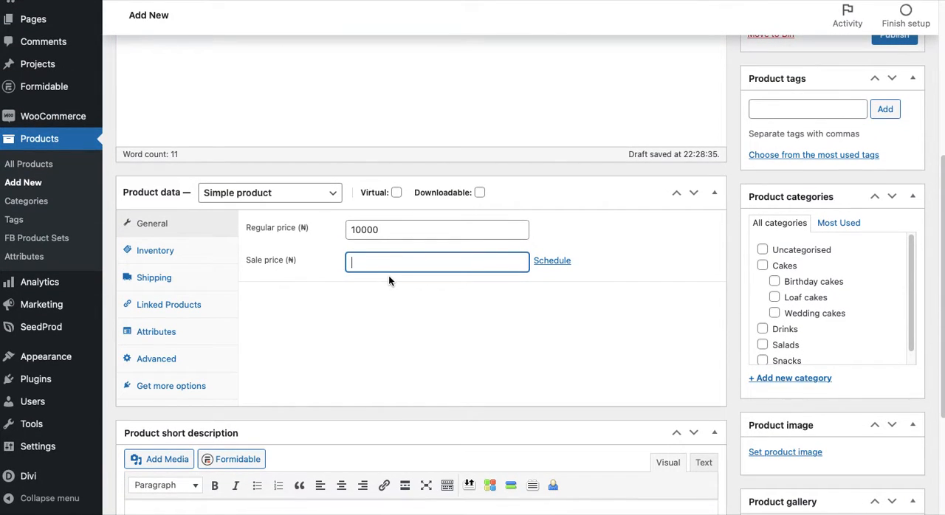
type("8000")
left_click(428, 339)
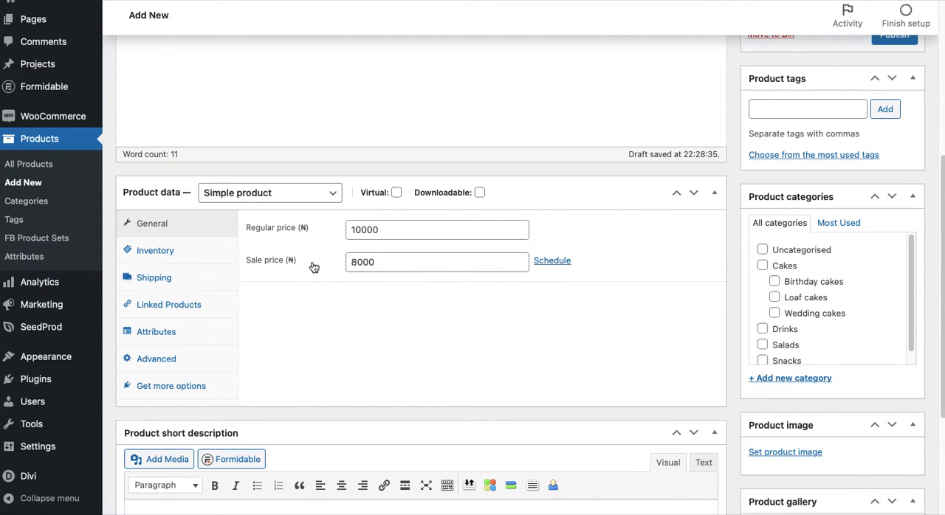
left_click(385, 260)
left_click_drag(385, 259, 347, 260)
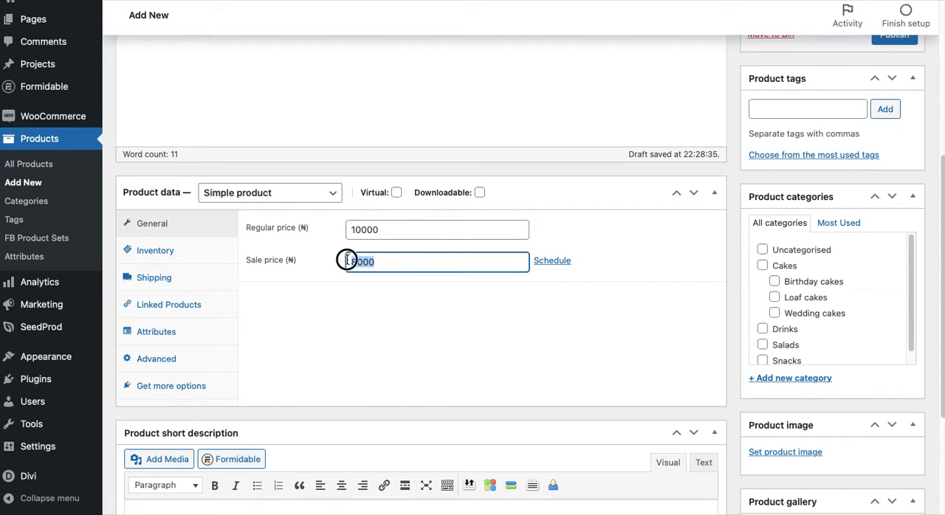
left_click(398, 268)
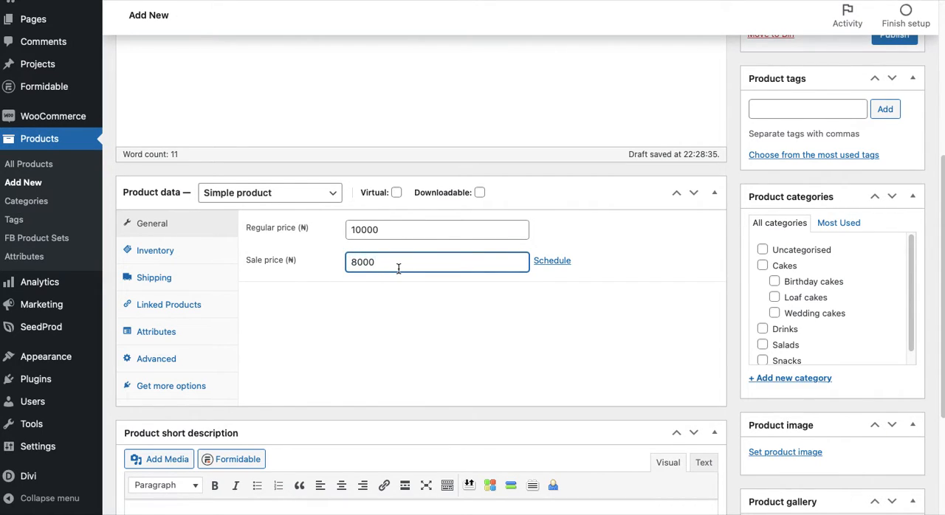
left_click(426, 264)
Schedule the sale price to run from 2022-03-15 to 2022-03-27
left_click(564, 261)
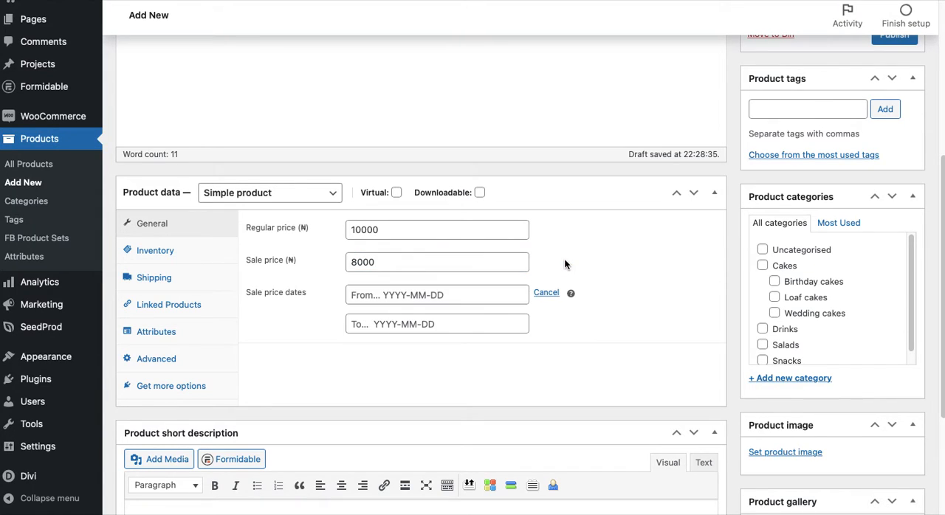
left_click(400, 292)
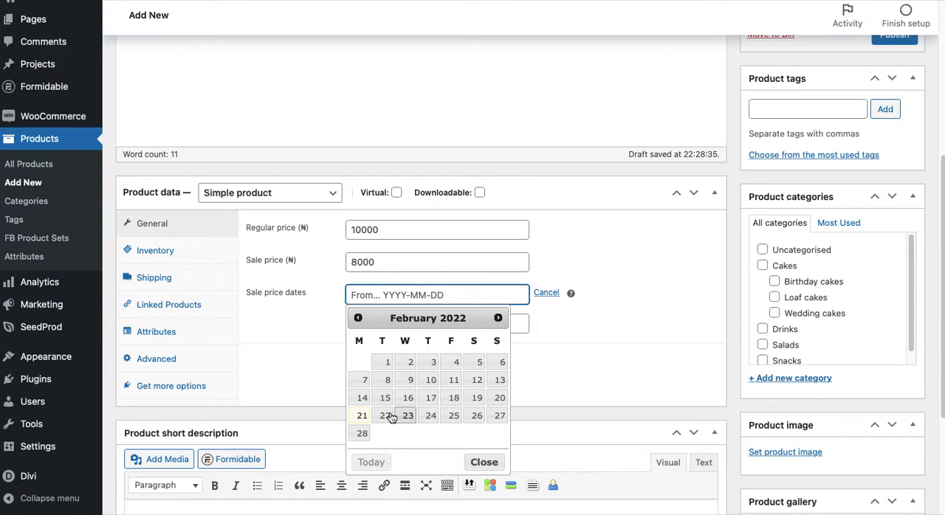
scroll(390, 430, "down", 1)
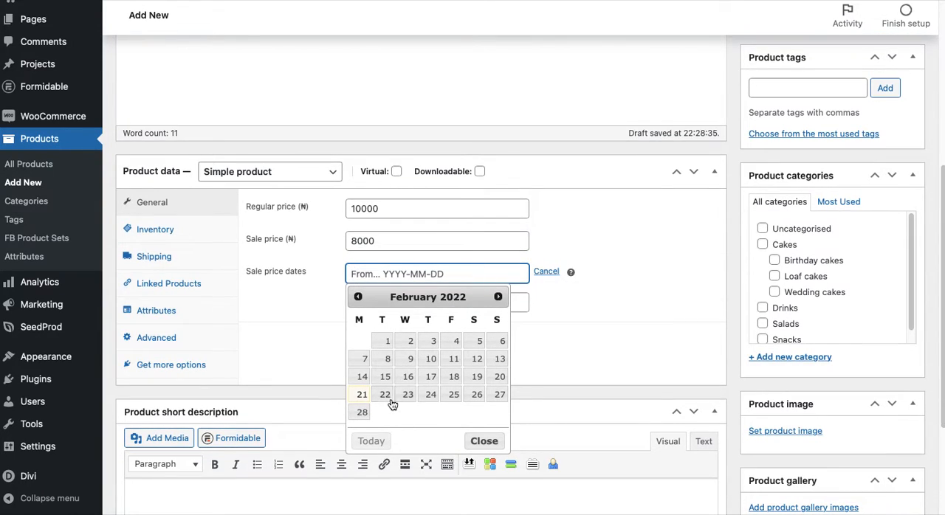
left_click(498, 297)
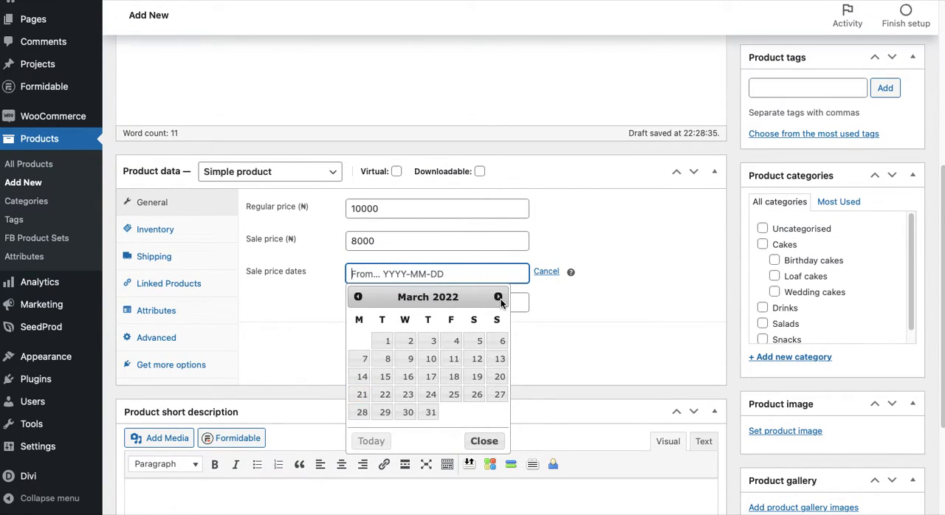
left_click(387, 379)
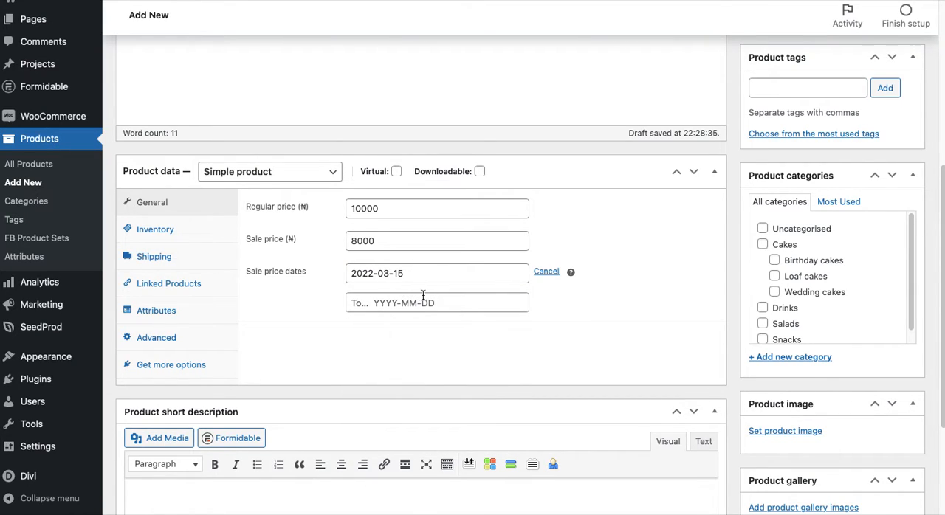
left_click(422, 303)
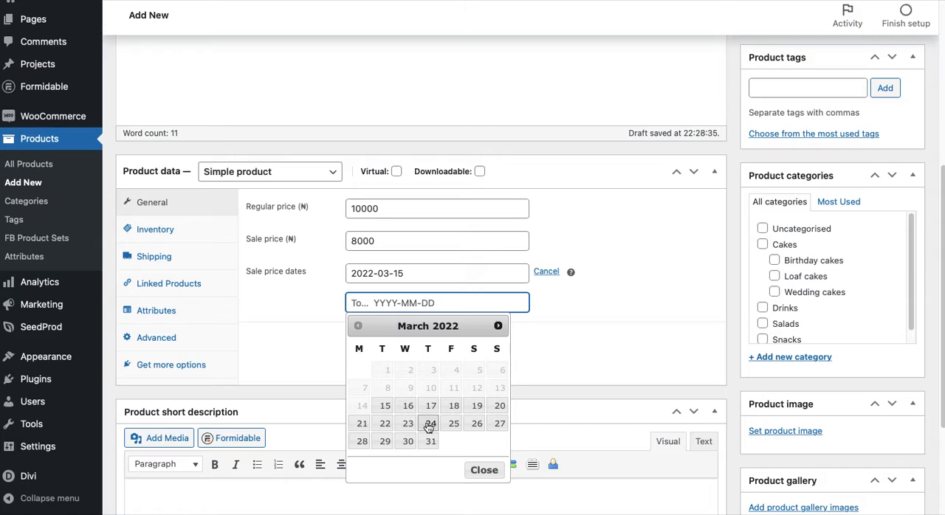
left_click(499, 425)
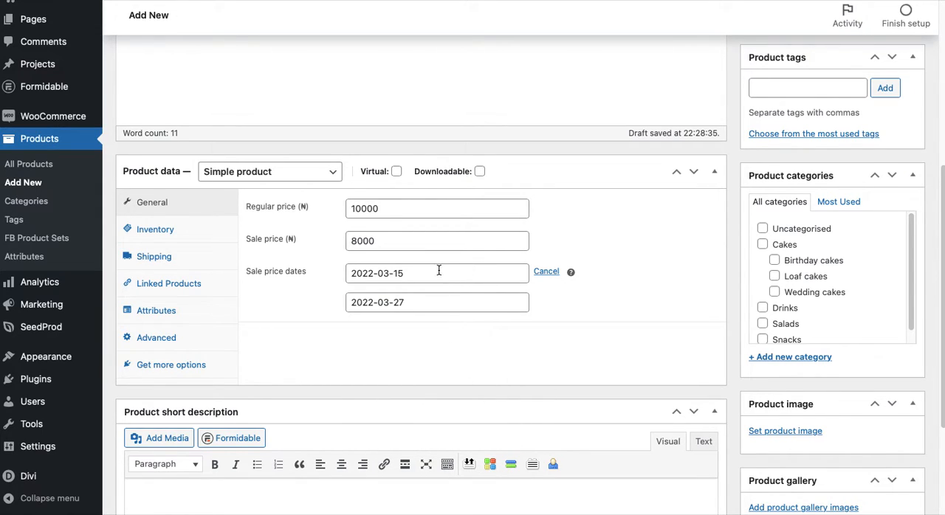
double_click(360, 242)
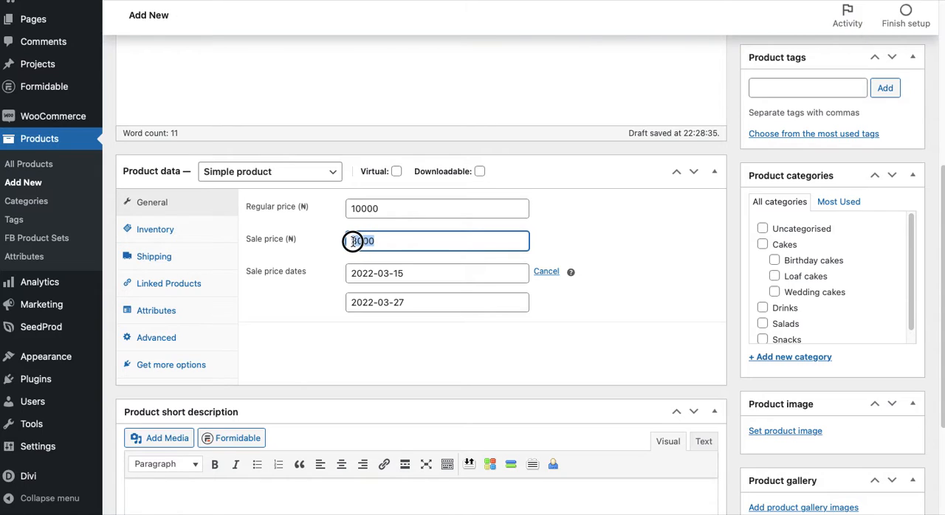
left_click(394, 209)
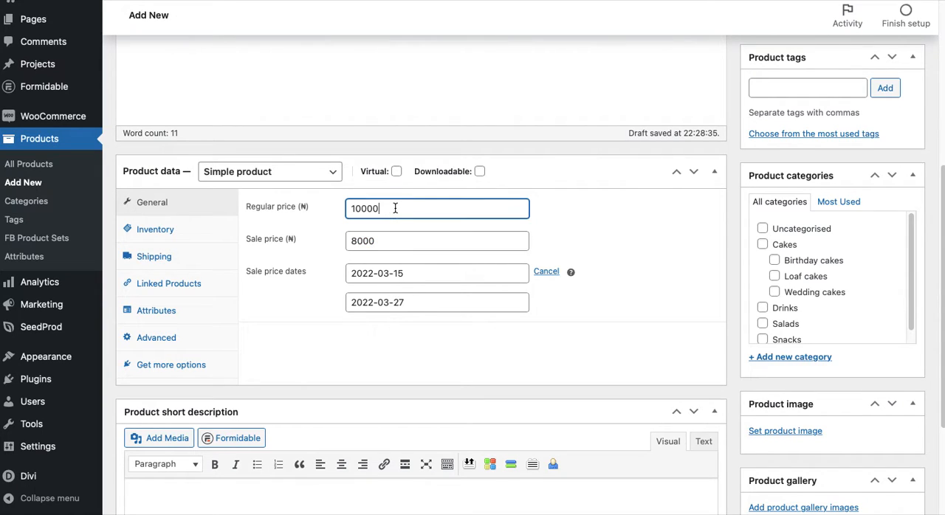
left_click_drag(394, 209, 352, 209)
left_click(273, 320)
Enter KPDR001 as the product's SKU in the inventory settings
left_click(176, 231)
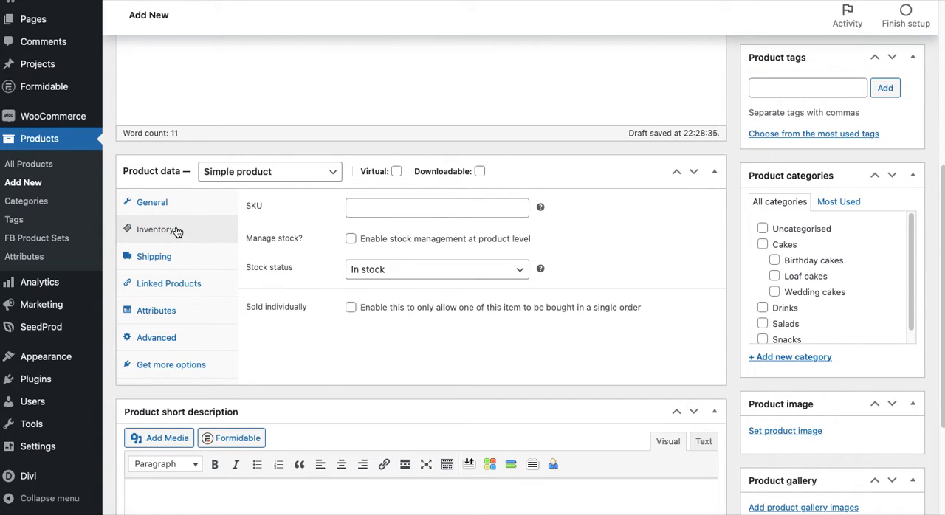
left_click(390, 209)
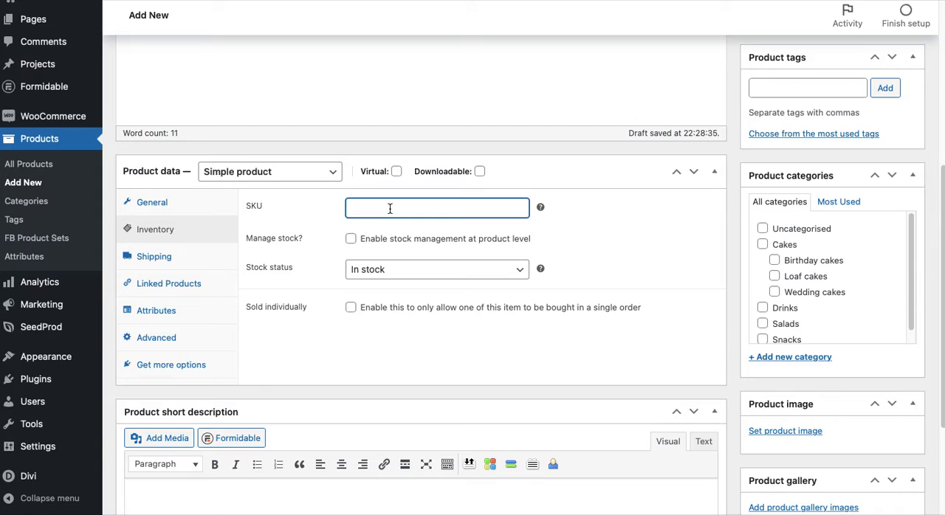
type("K")
left_click(407, 222)
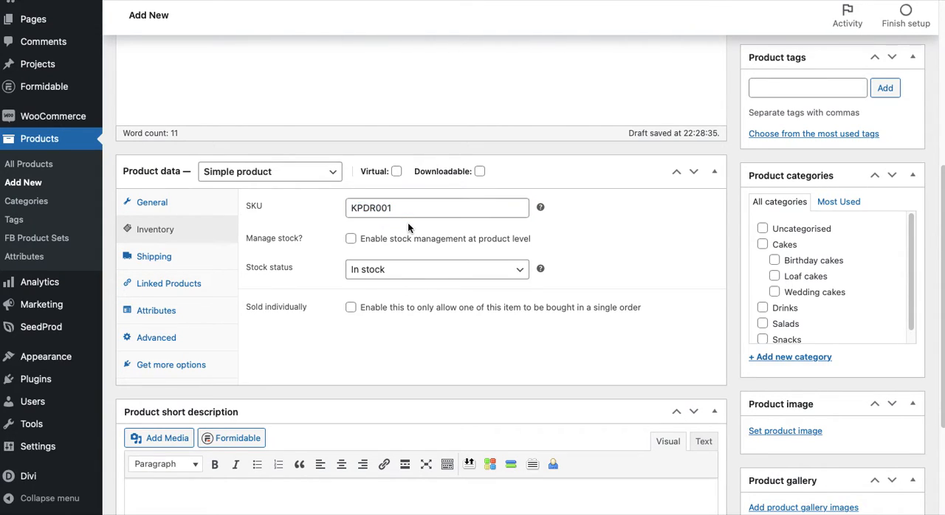
Enable stock management at product level and set the stock quantity to 24
left_click(351, 240)
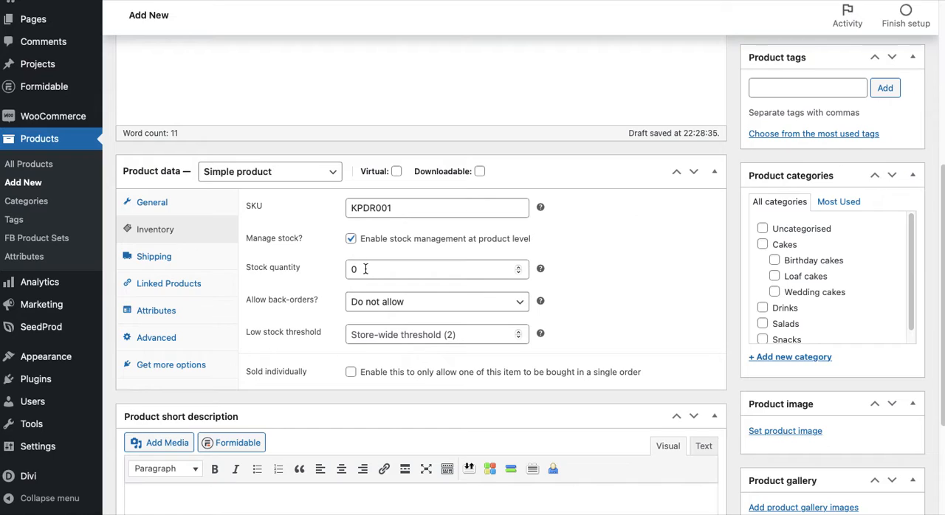
left_click_drag(362, 270, 344, 270)
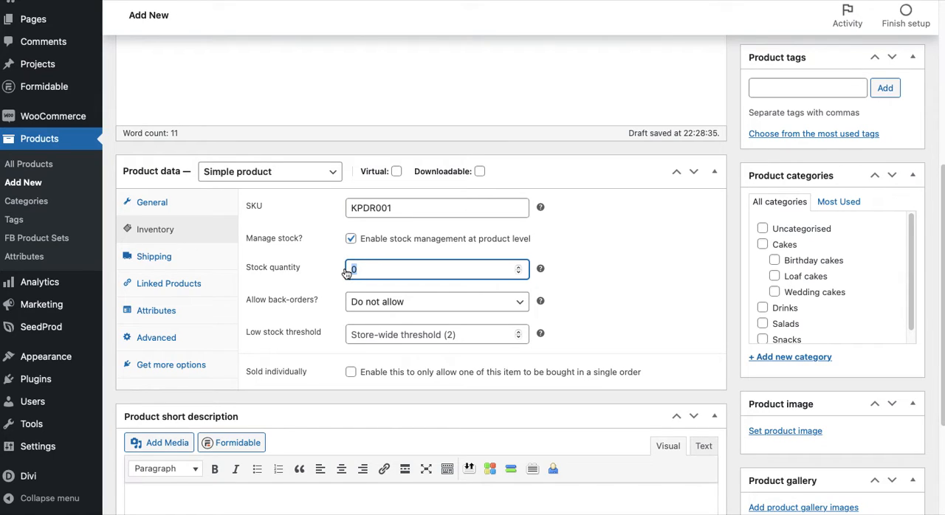
type("24")
Examine the available back-order choices and the low stock threshold setting without changing them
left_click(424, 302)
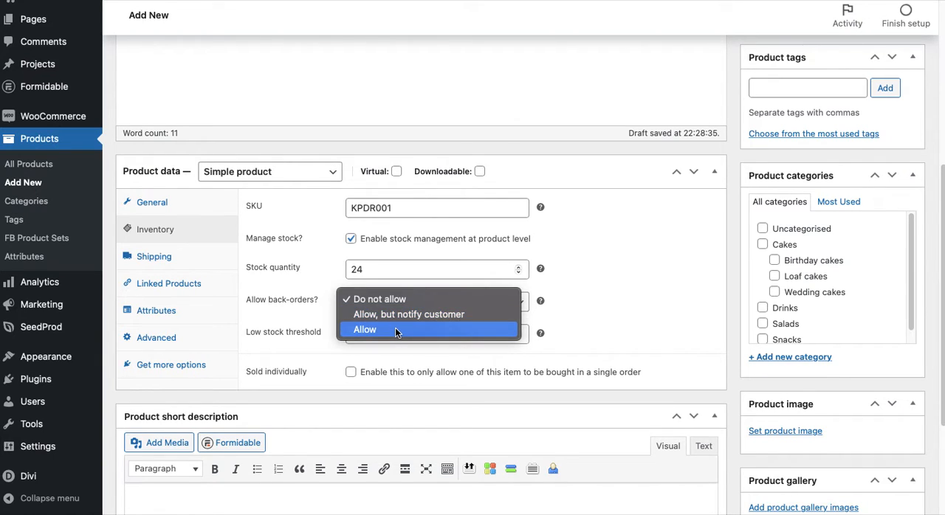
left_click(586, 316)
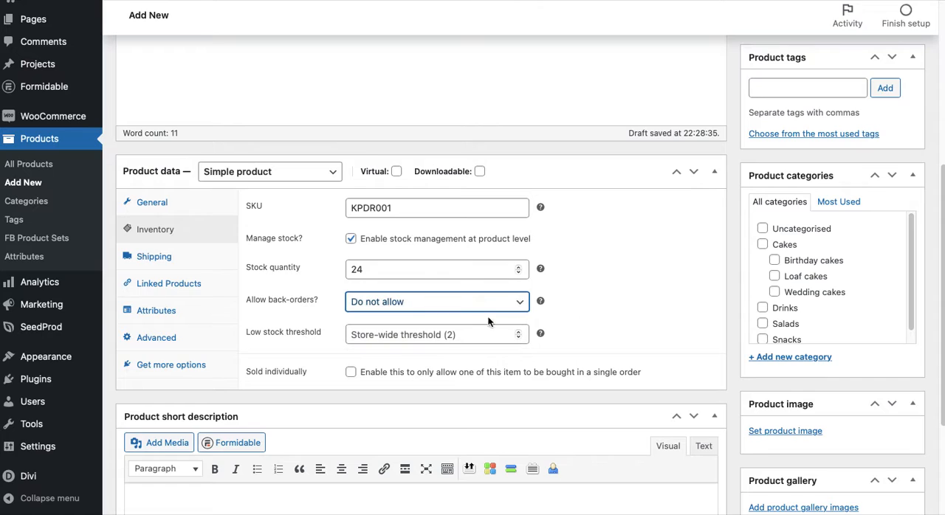
scroll(378, 332, "down", 1)
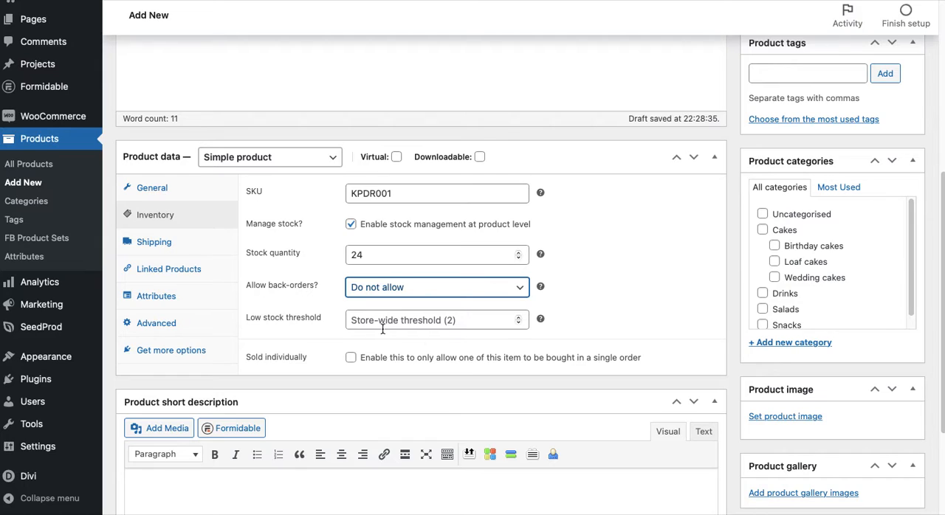
mouse_move(540, 318)
mouse_move(68, 120)
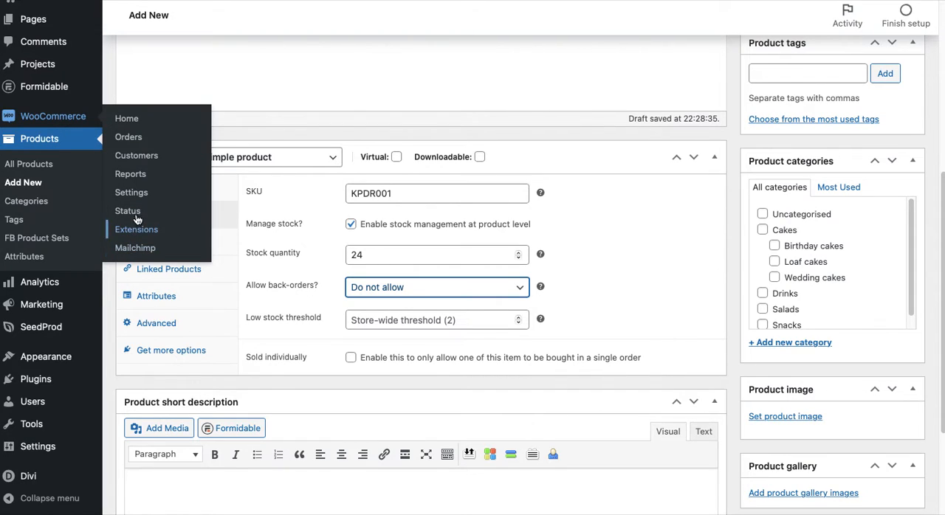
left_click(580, 313)
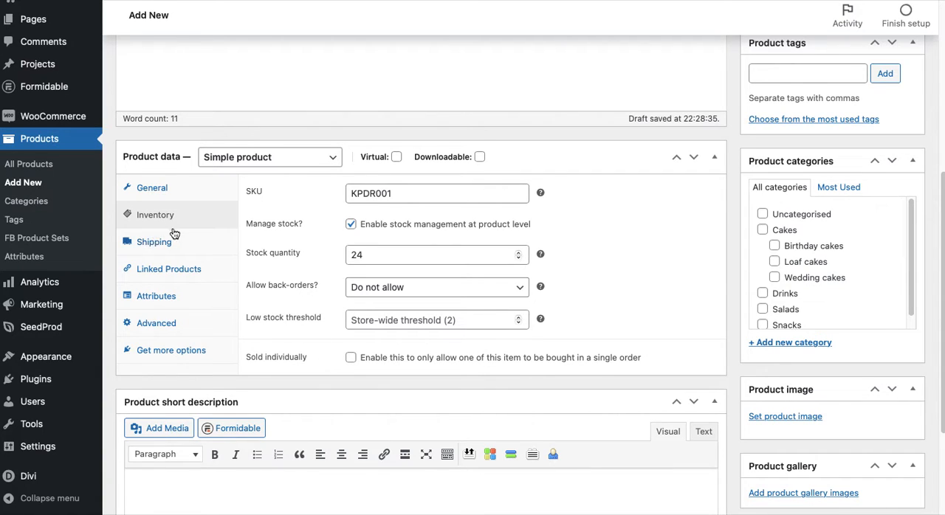
scroll(345, 216, "up", 1)
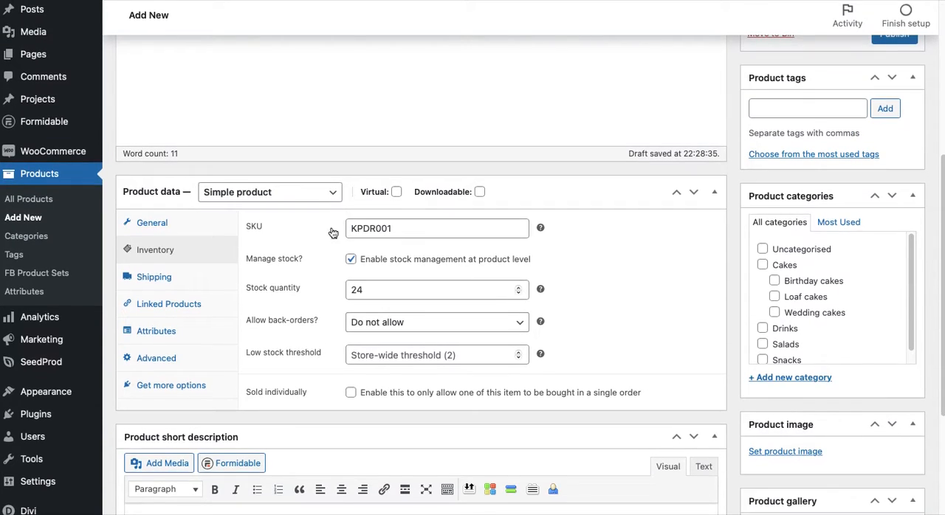
Set the product's shipping weight to 8 kg
left_click(165, 283)
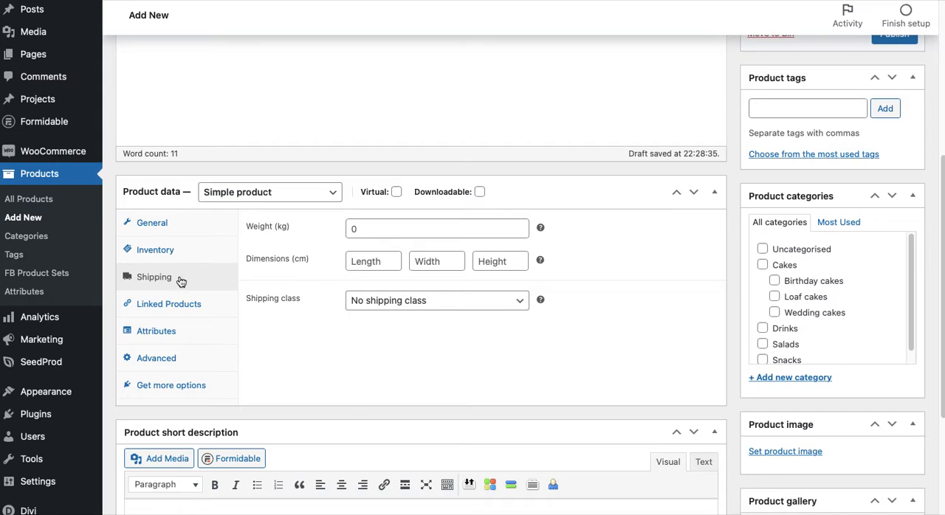
left_click_drag(389, 228, 339, 230)
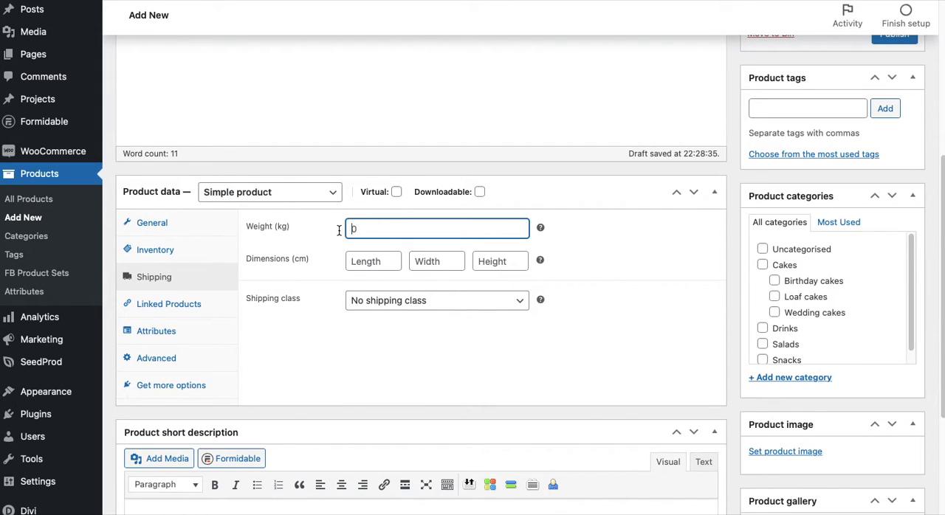
type("8")
Set the shipping dimensions to 30 cm length, 30 cm width and 14 cm height
left_click(366, 262)
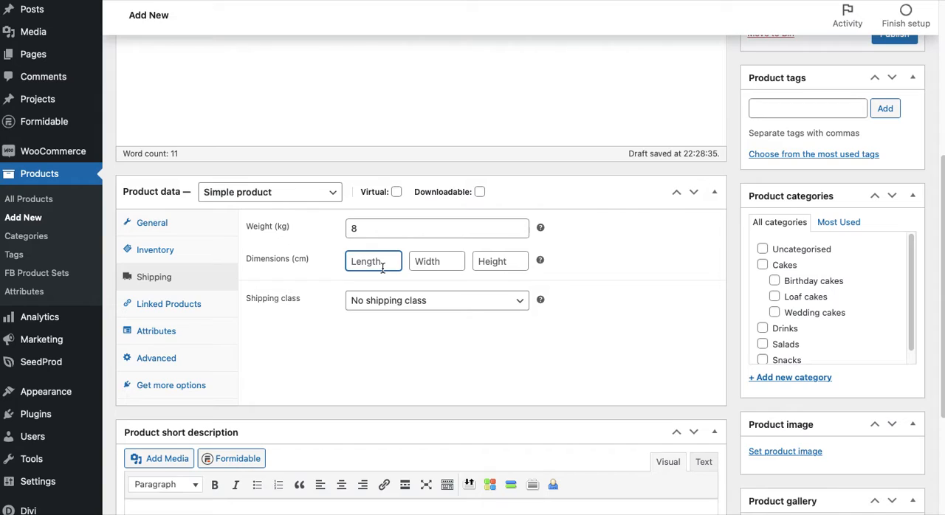
type("30")
key("Tab")
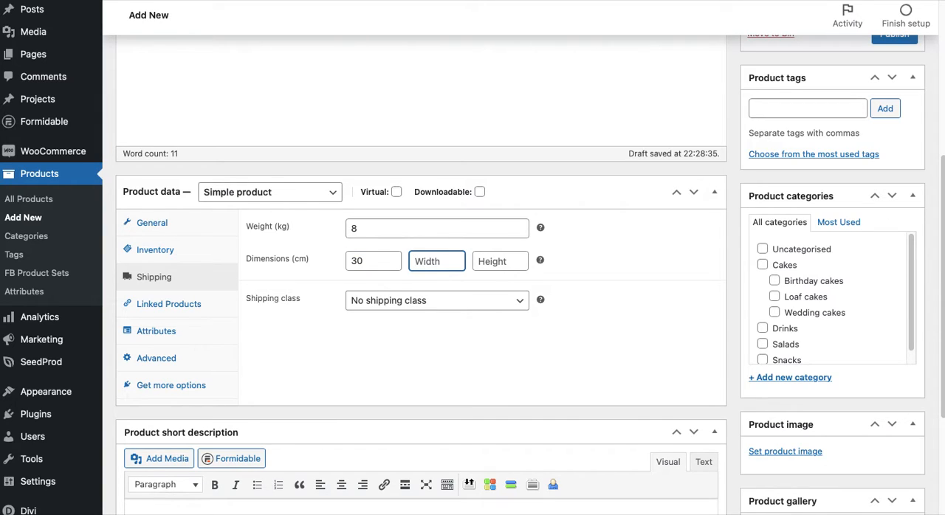
type("30")
key("Tab")
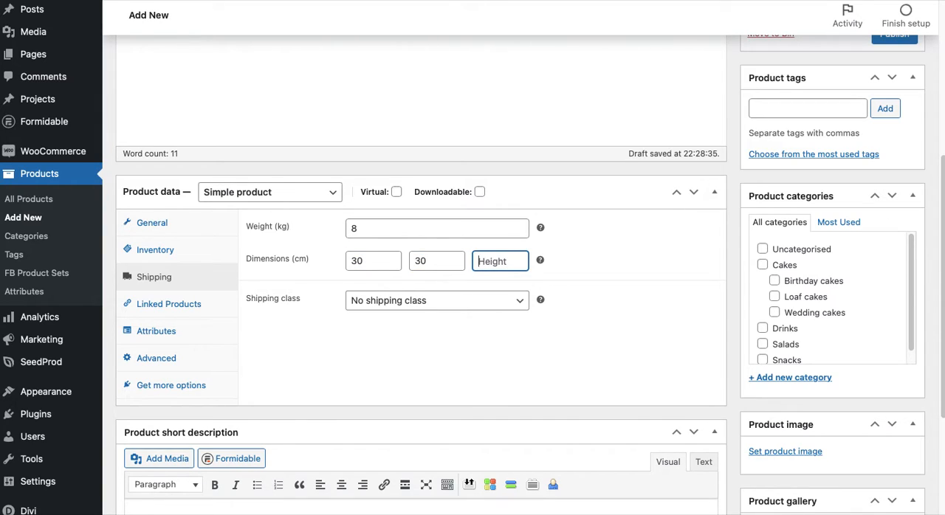
type("14")
Check the available shipping classes and read the help note on what shipping classes are for
left_click(519, 302)
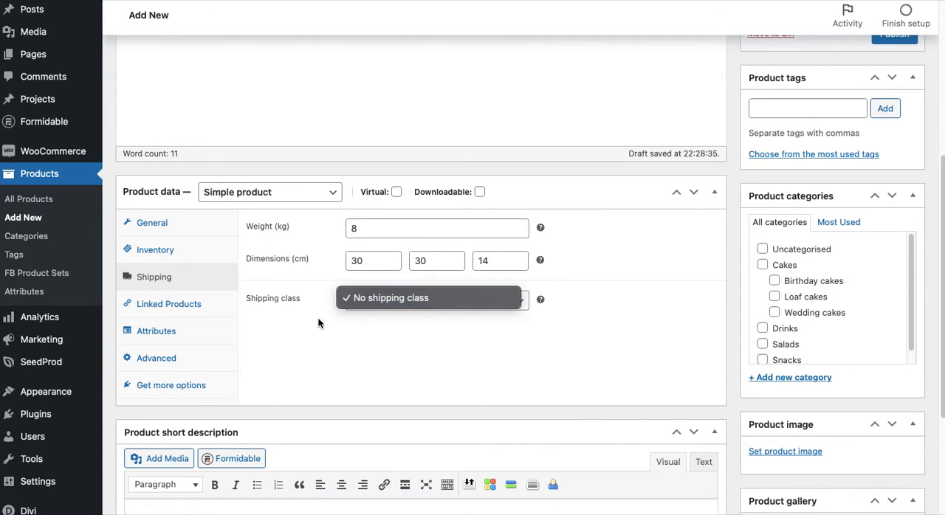
left_click(322, 337)
mouse_move(540, 299)
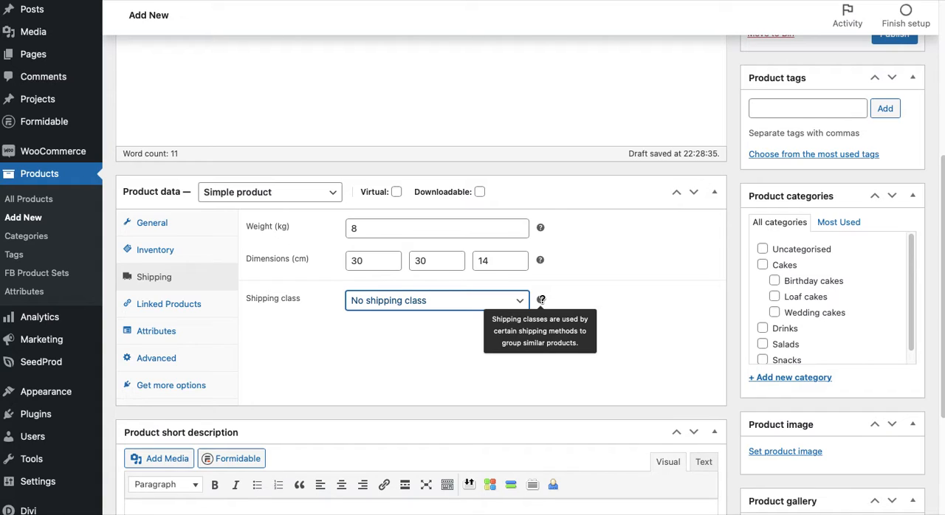
left_click(408, 322)
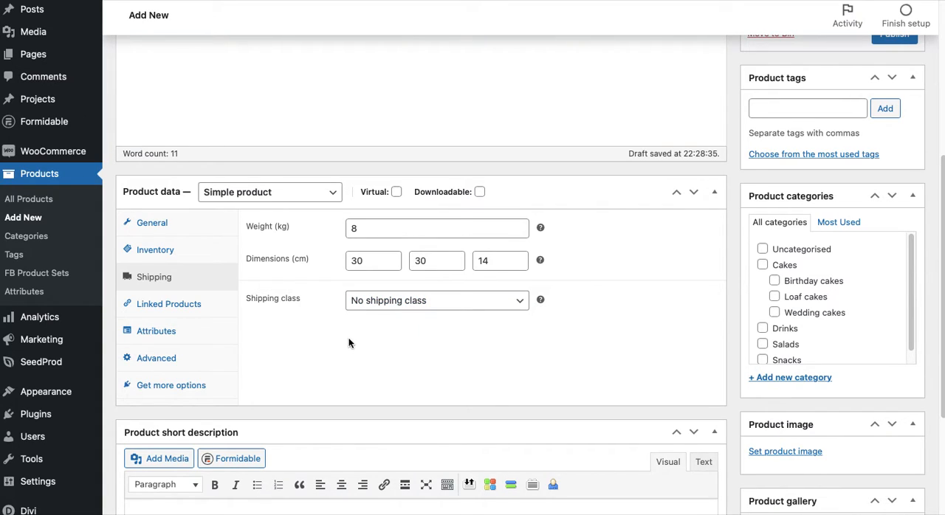
Search the linked products for "cake" and add the 8" Triple Delight Naked Cake as an upsell
left_click(177, 309)
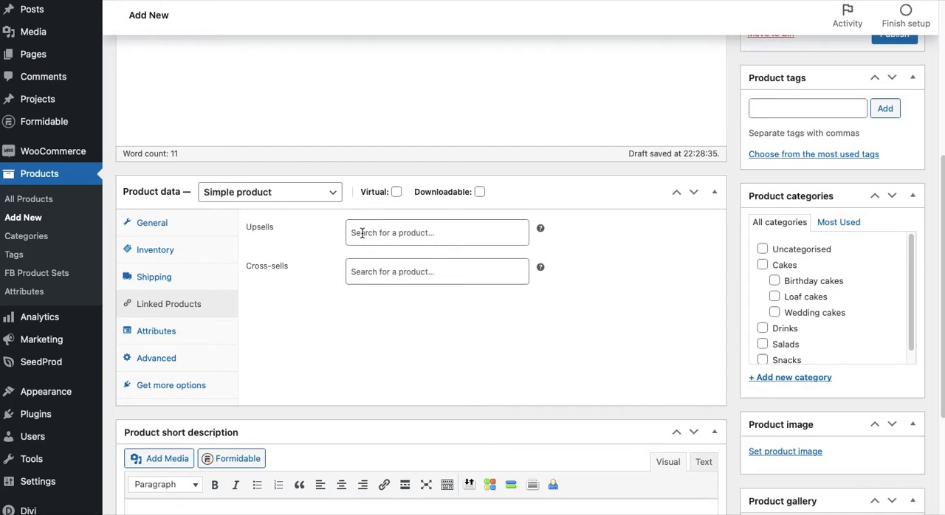
left_click(361, 233)
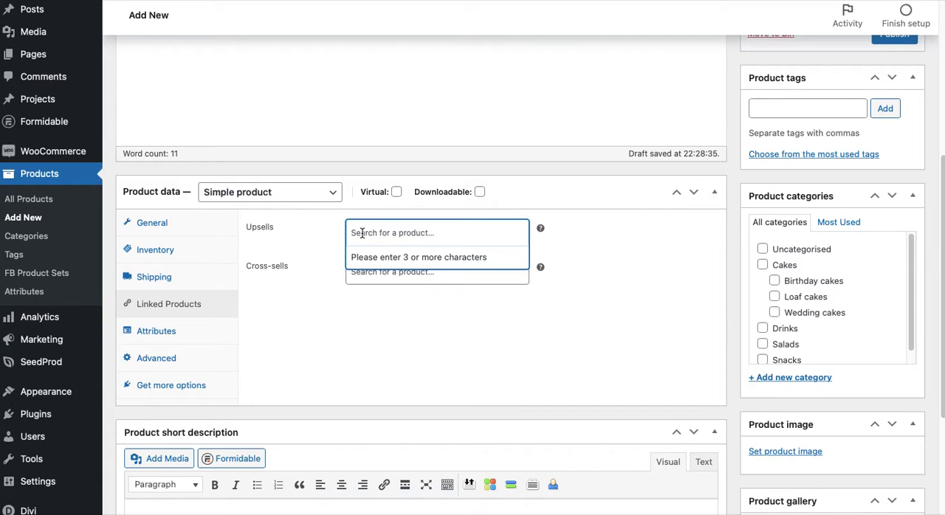
type("cake")
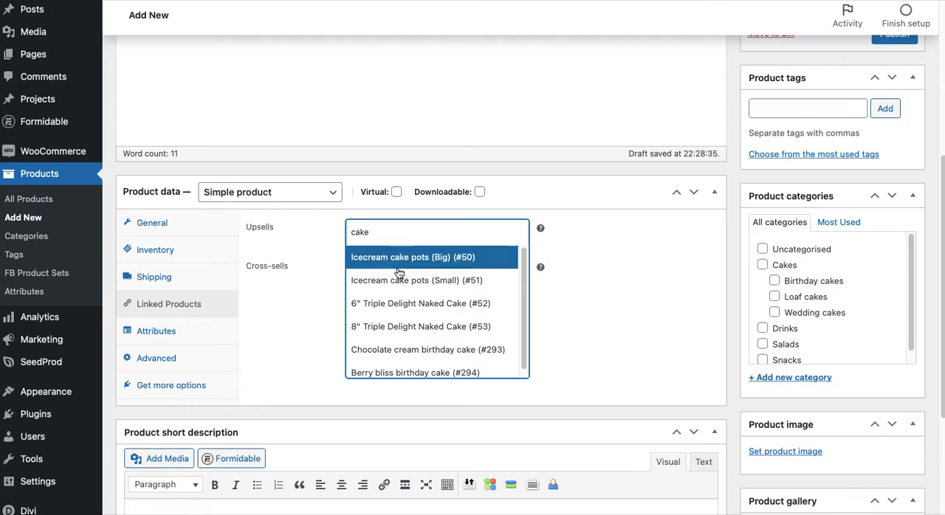
left_click(393, 320)
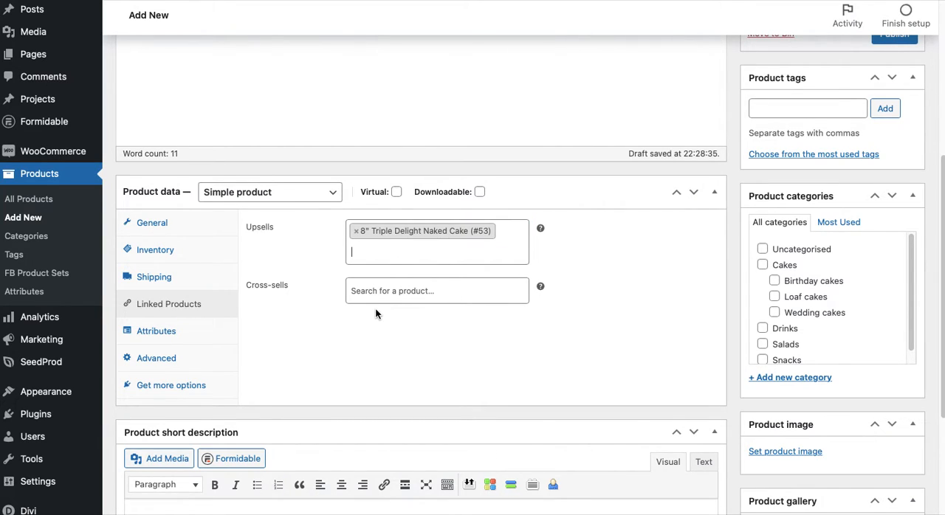
Search the cross-sells for "puff" and "sprin", adding Golden Puffs (Pot of 25) and Box of 10 fried springrolls
left_click(392, 292)
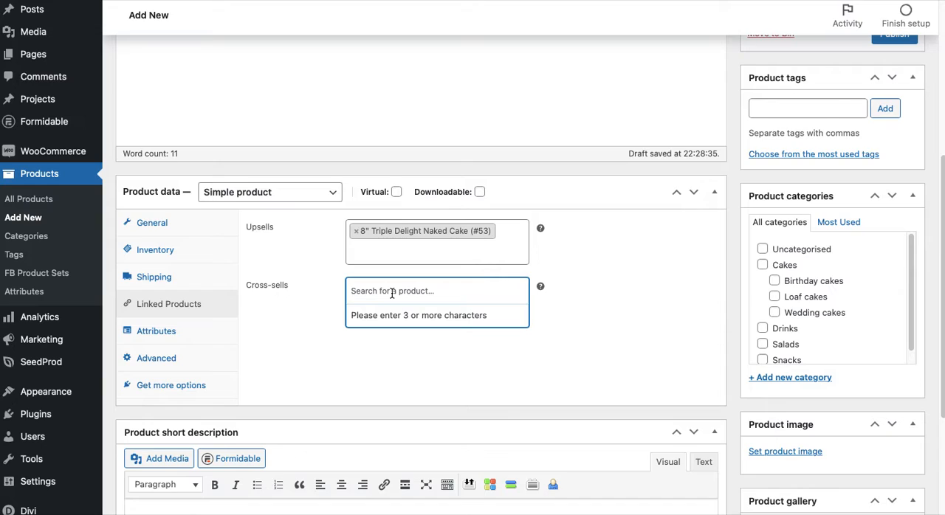
type("puff")
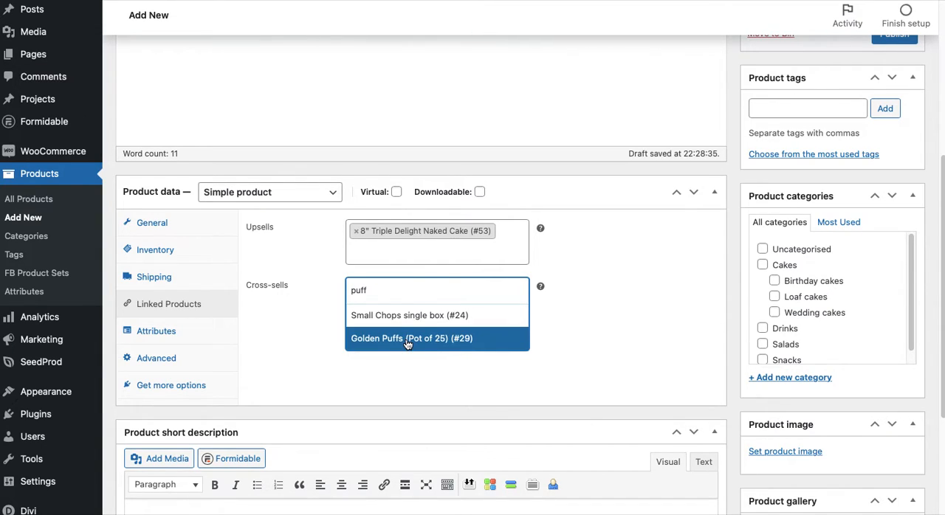
left_click(407, 341)
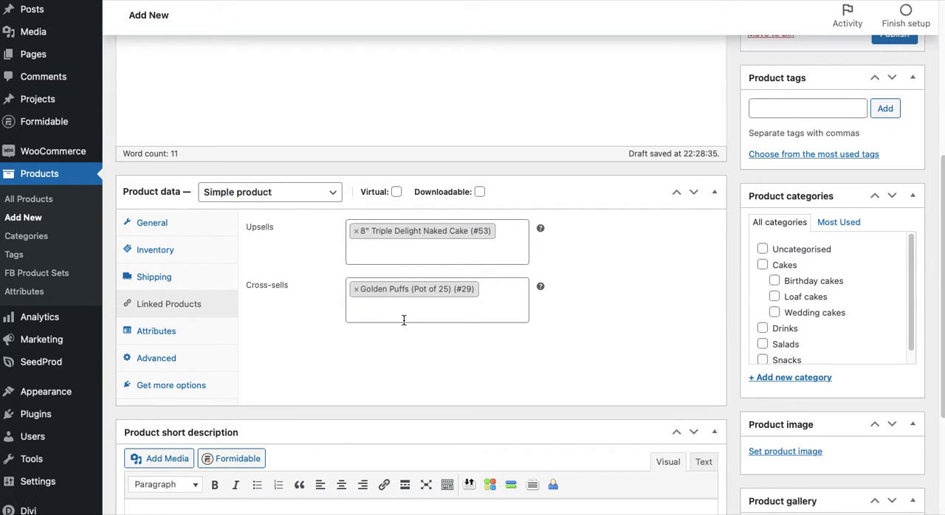
left_click(404, 320)
type("sprin")
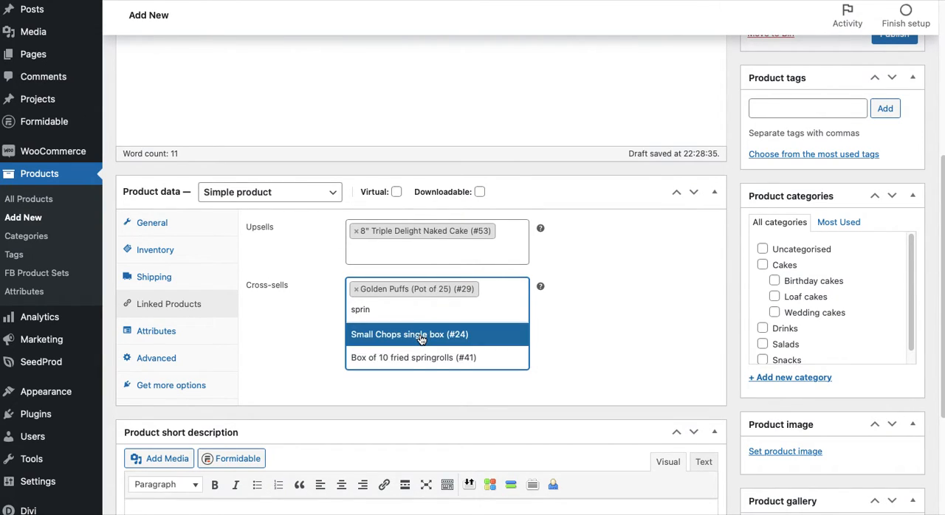
left_click(413, 359)
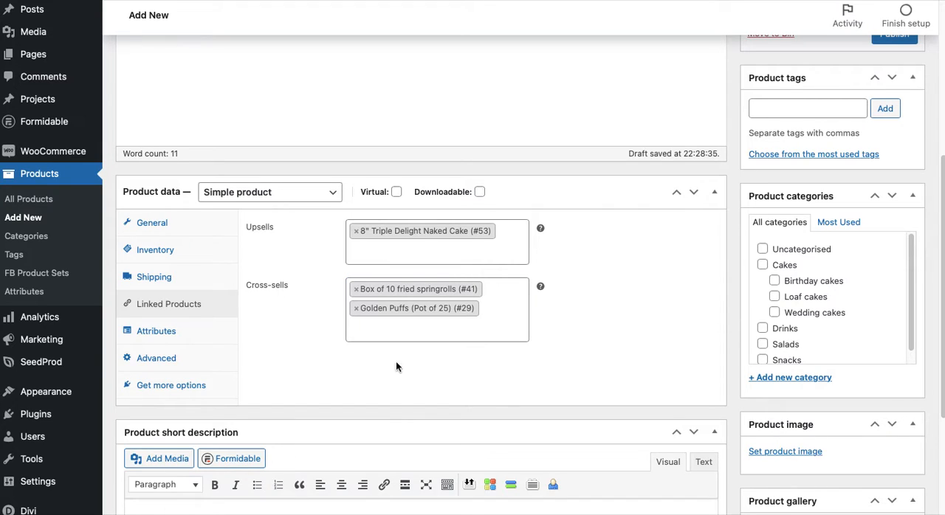
Add the existing Diameter attribute to the product's attributes
left_click(166, 339)
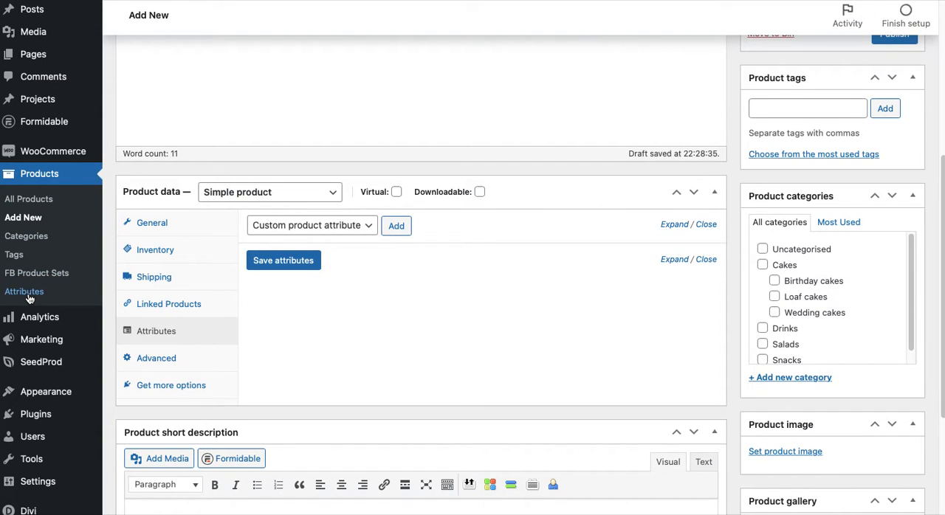
left_click(367, 225)
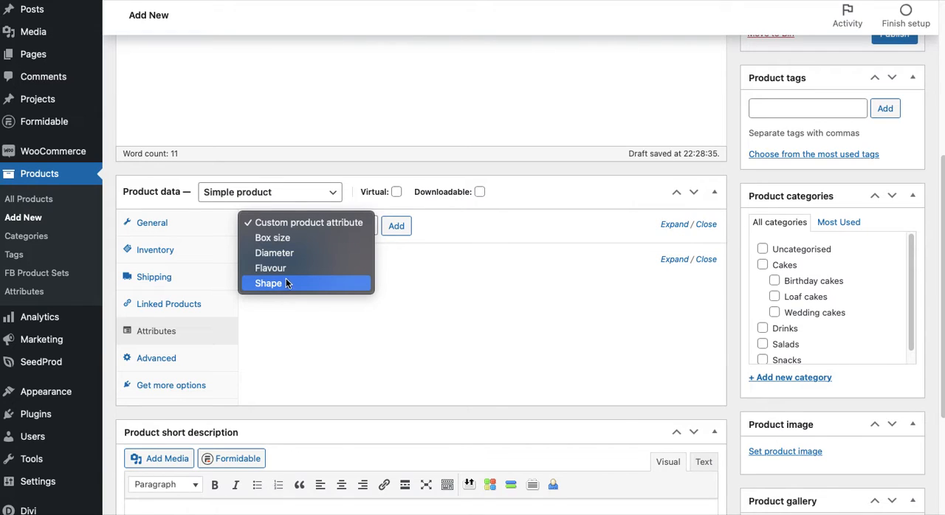
left_click(294, 255)
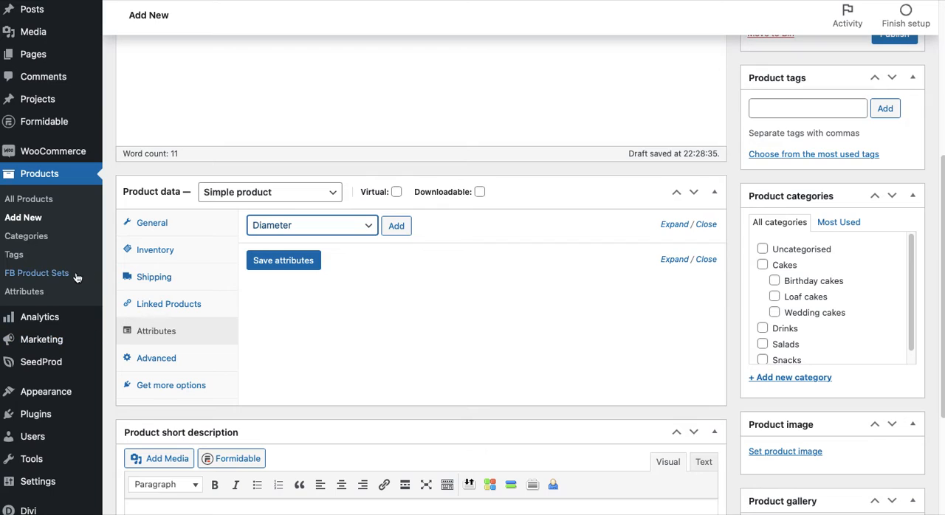
left_click(398, 228)
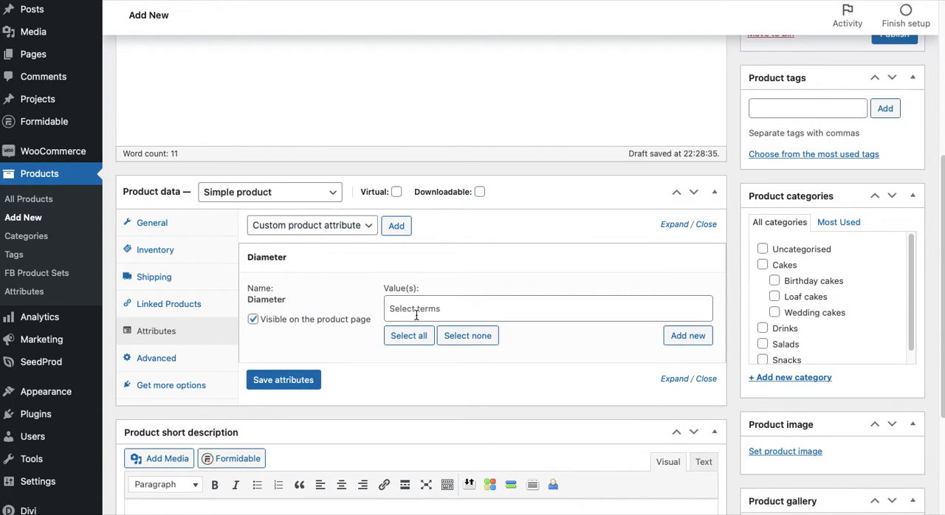
Assign the values 8", 18" and 12" to the Diameter attribute and save the attributes
left_click(417, 310)
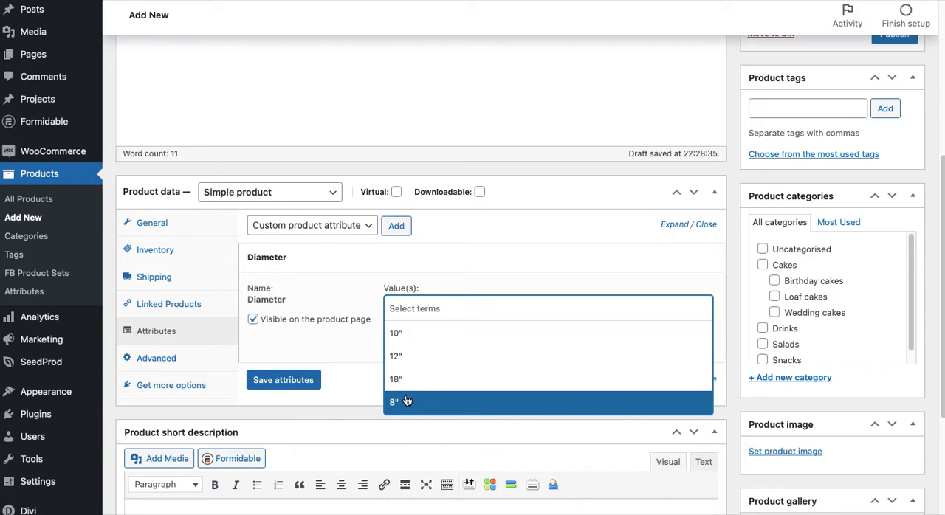
left_click(410, 401)
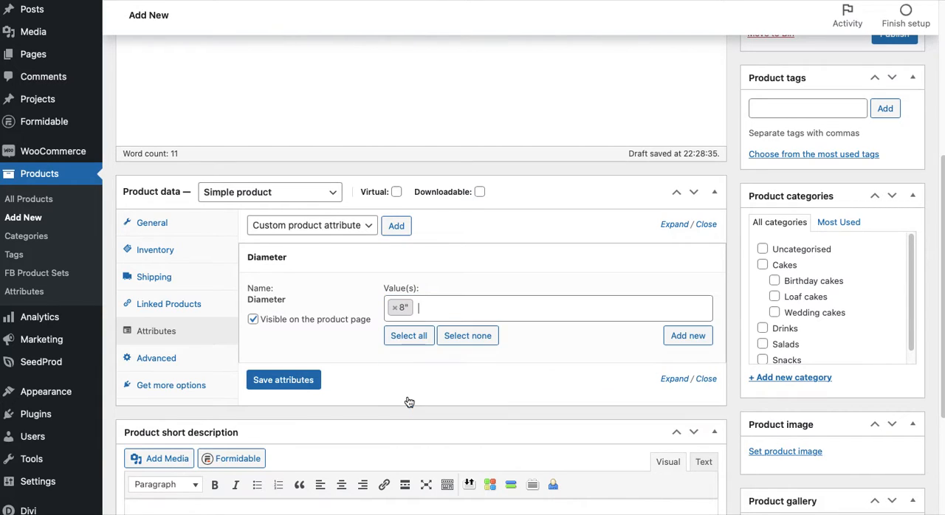
left_click(456, 313)
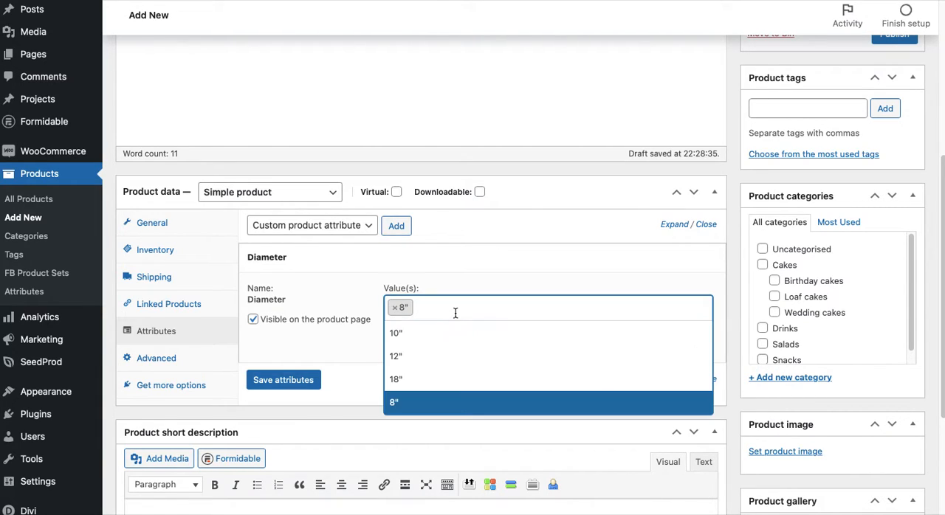
left_click(423, 378)
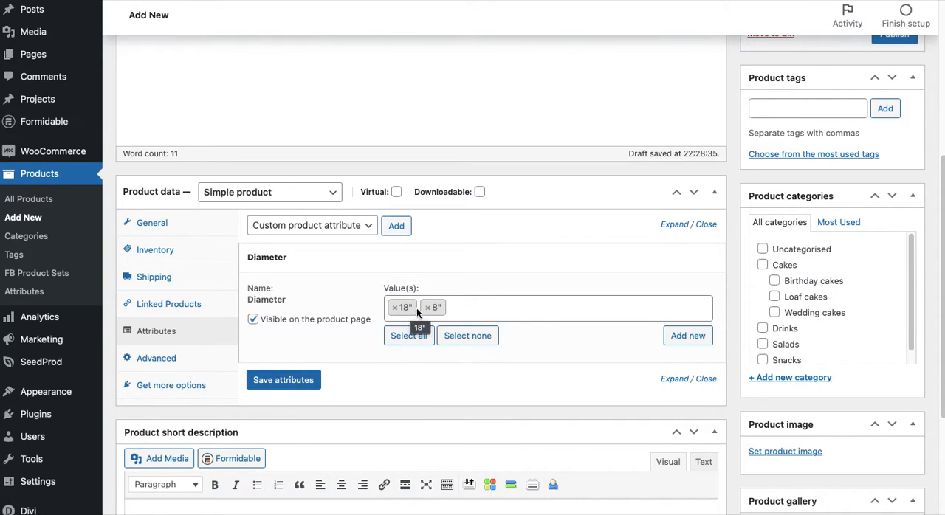
left_click(491, 308)
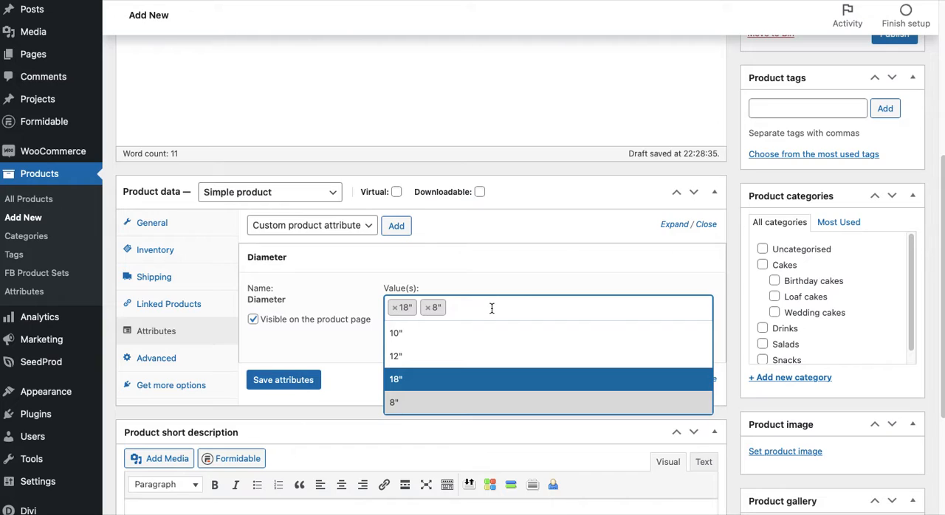
left_click(441, 358)
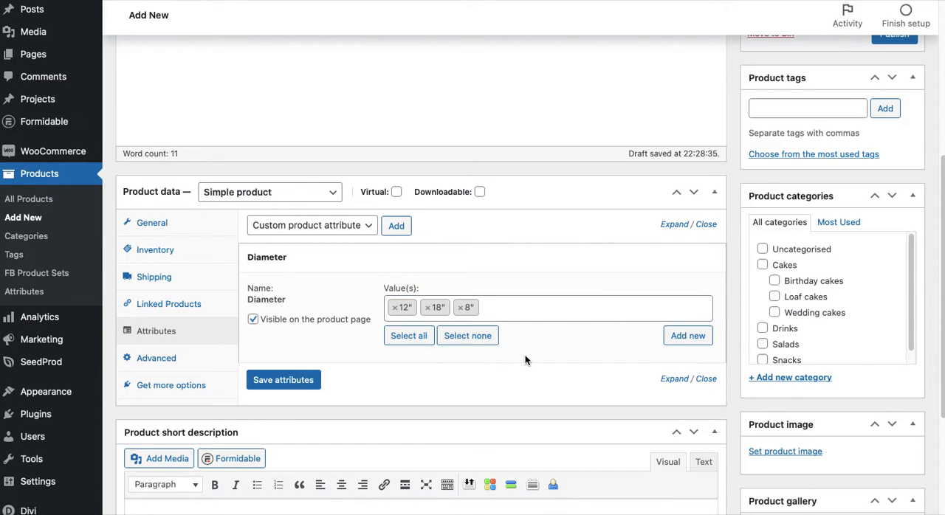
left_click(299, 381)
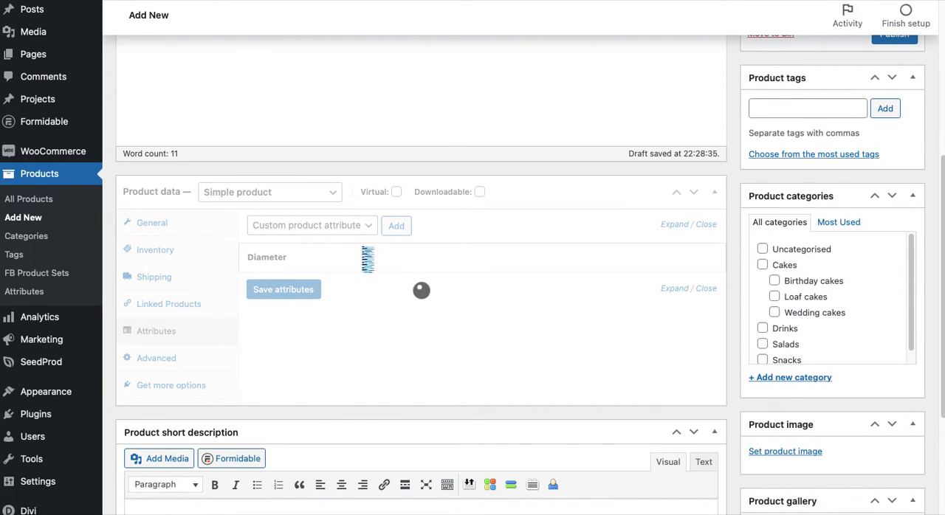
Save the product as a draft
scroll(360, 271, "up", 3)
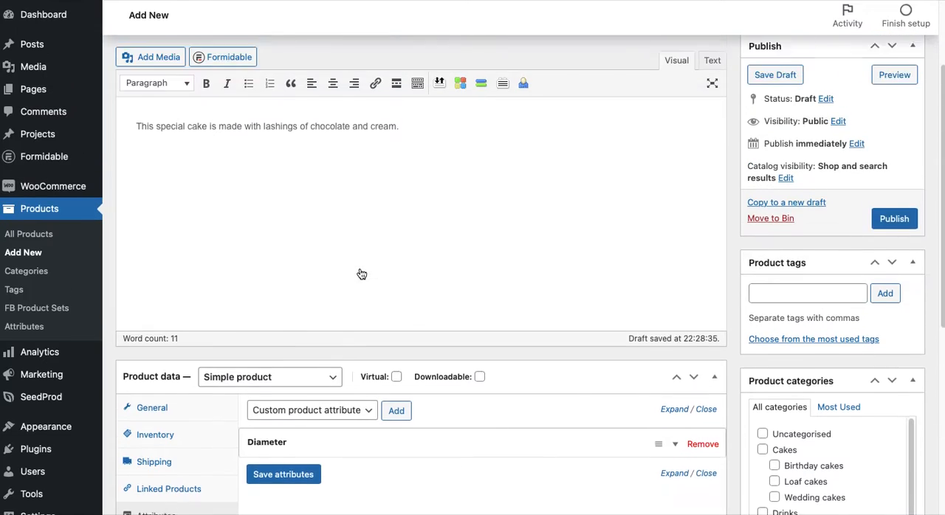
scroll(361, 265, "down", 1)
scroll(382, 261, "up", 1)
scroll(428, 229, "up", 2)
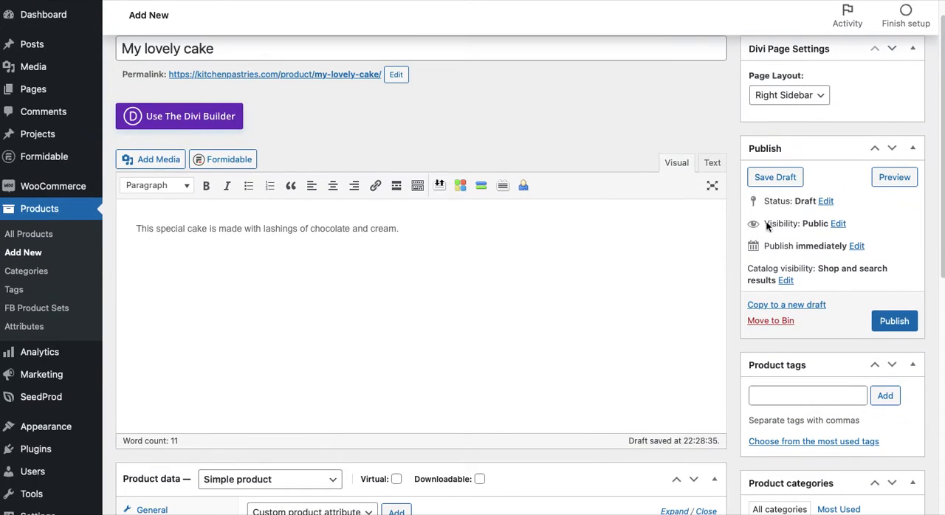
left_click(788, 177)
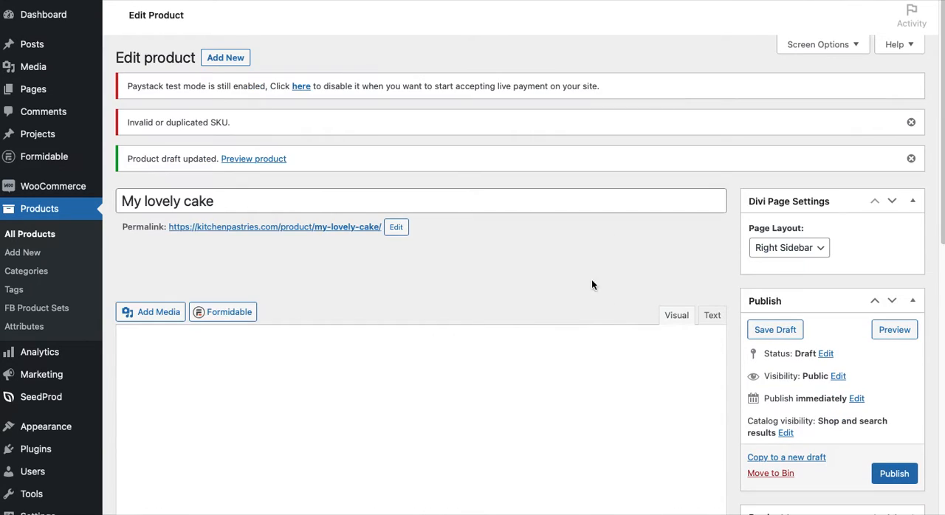
Preview the product page and examine its price, stock, description and additional information, including the diameter options
left_click(900, 332)
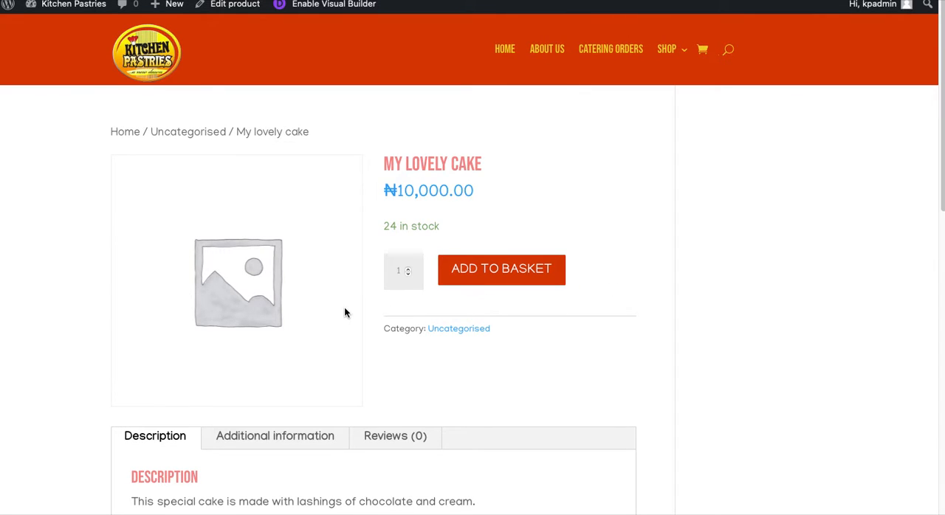
scroll(344, 313, "down", 3)
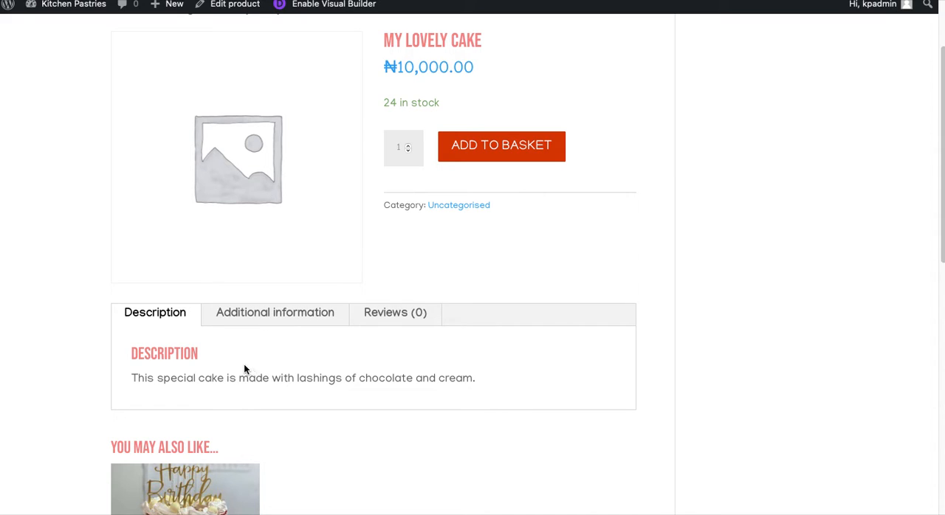
scroll(245, 368, "up", 1)
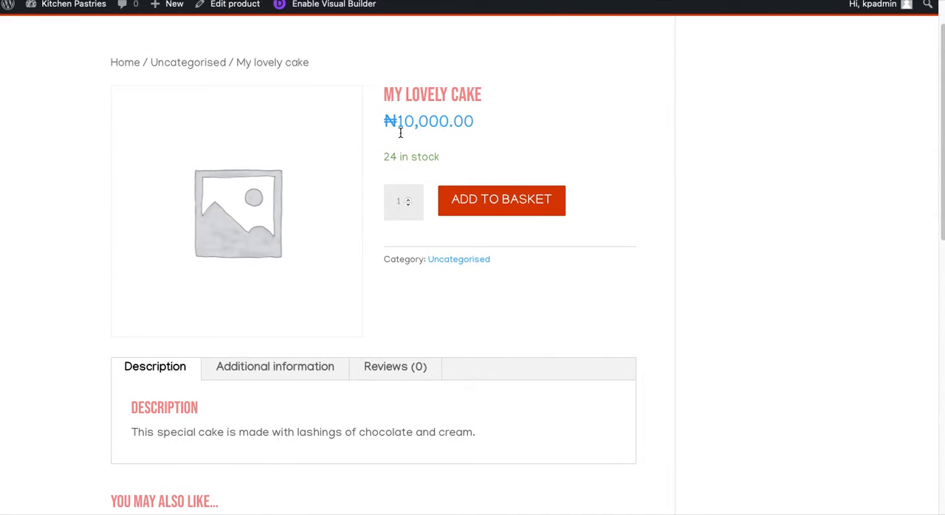
left_click(255, 366)
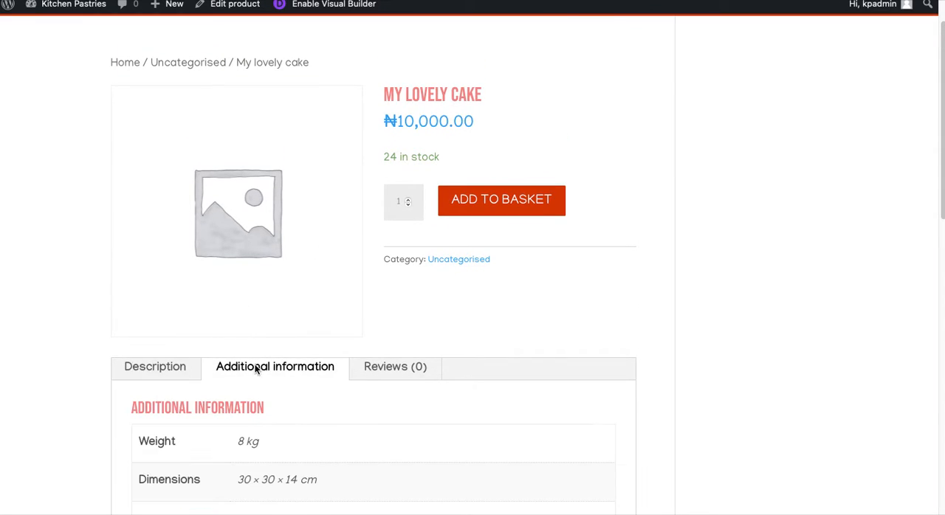
scroll(257, 399, "down", 2)
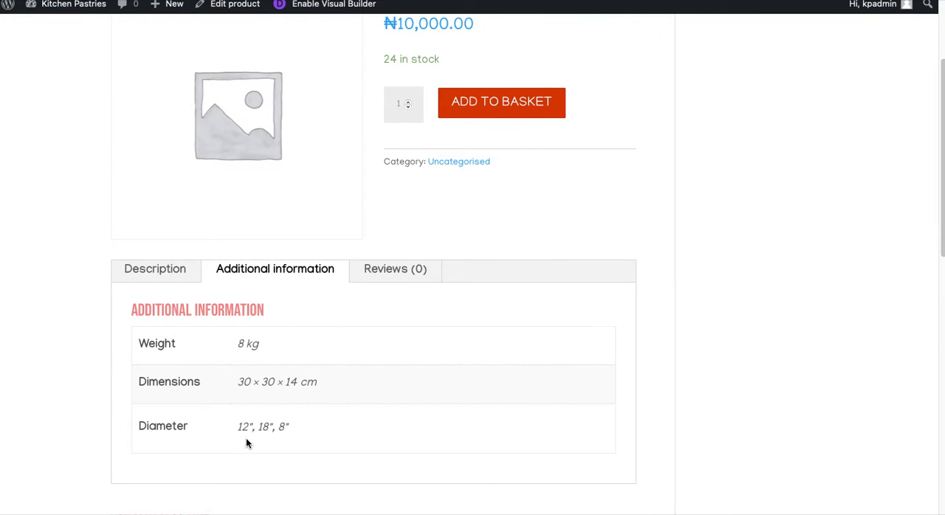
left_click_drag(158, 425, 297, 428)
left_click(298, 430)
scroll(362, 318, "up", 2)
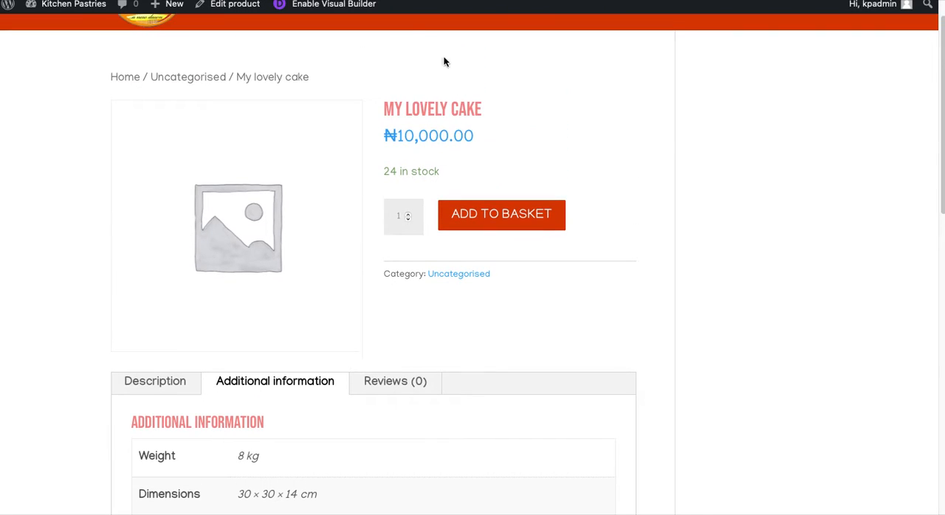
Return to the product editor and change the product type to Variable product
left_click(384, 0)
scroll(369, 249, "down", 6)
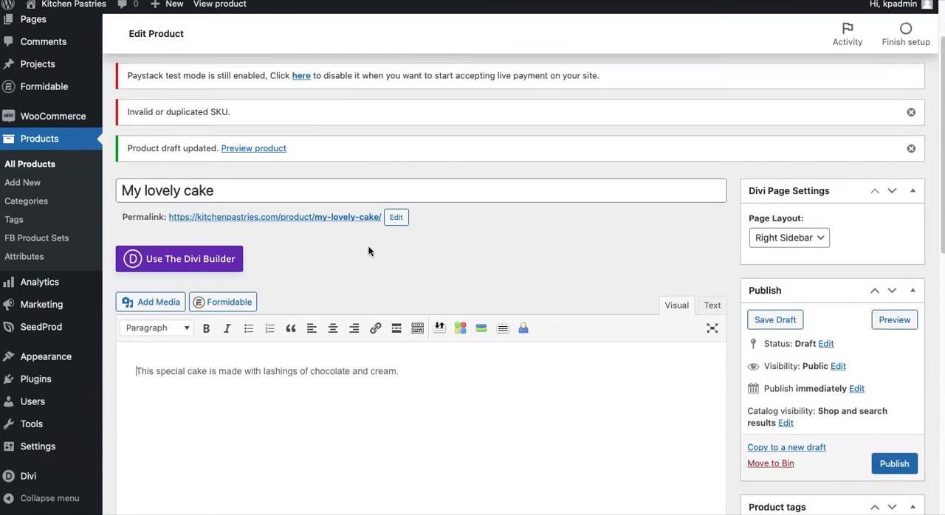
scroll(324, 329, "down", 2)
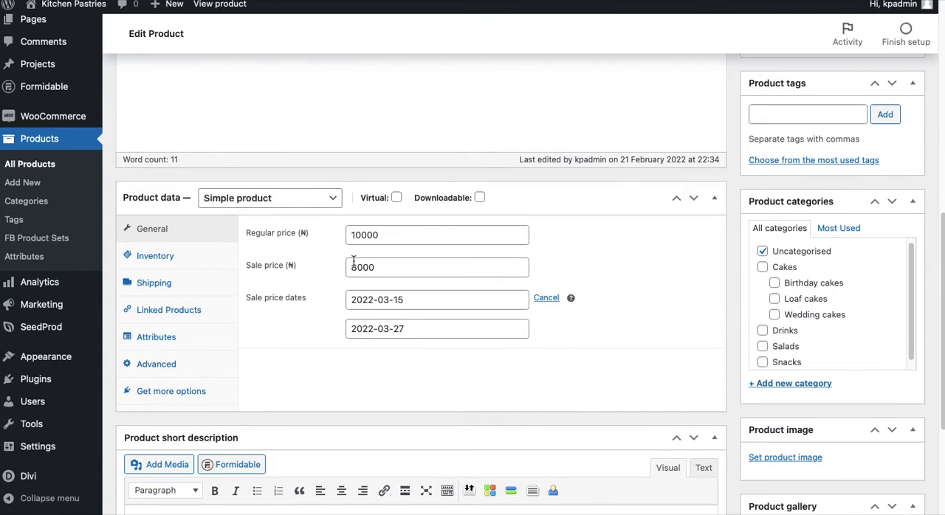
left_click(338, 201)
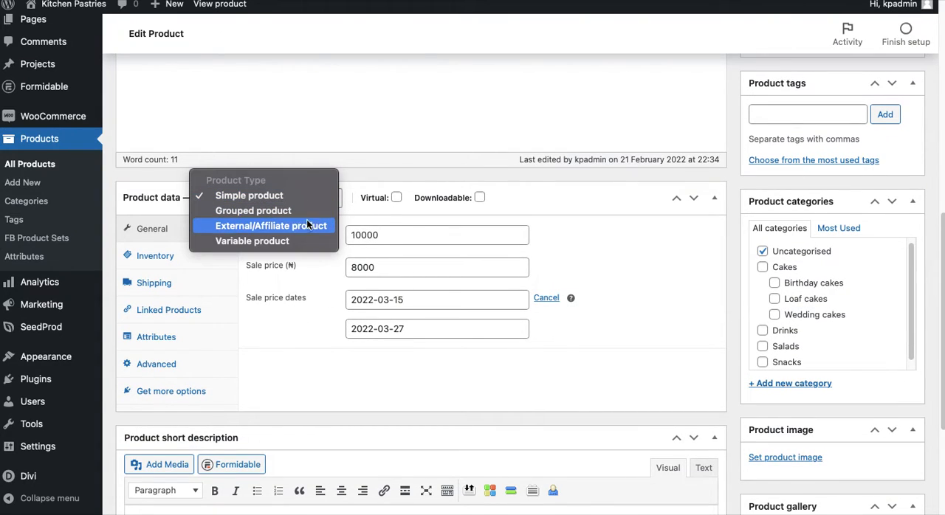
left_click(296, 241)
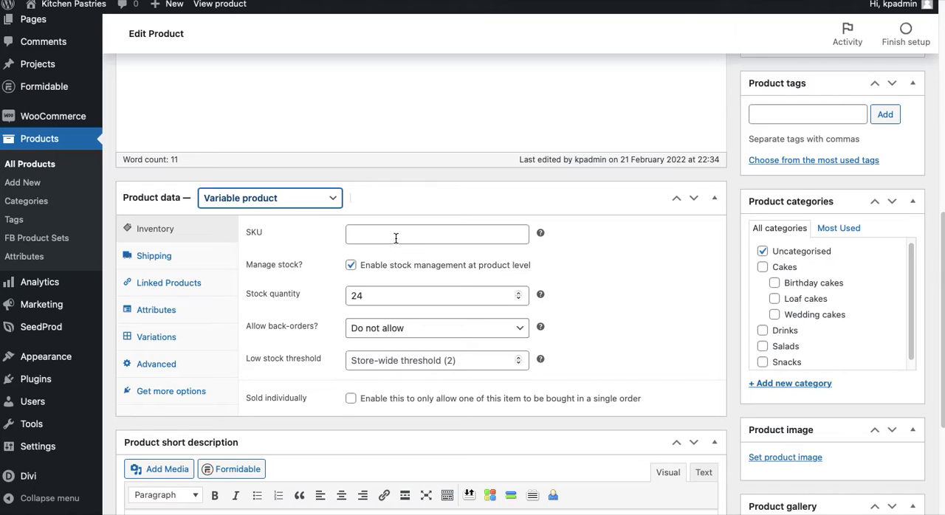
Make sure the Diameter attribute is used for variations and save the attributes
left_click(152, 339)
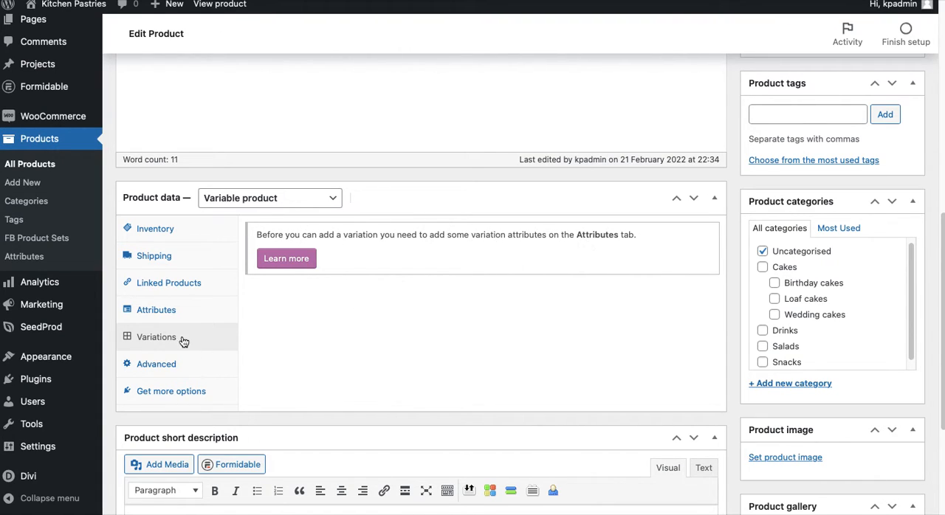
left_click(159, 313)
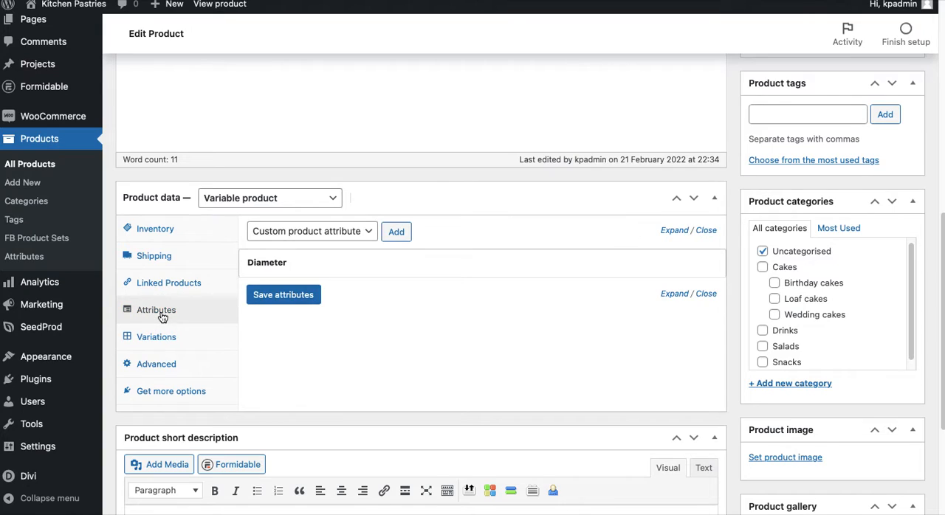
left_click(320, 270)
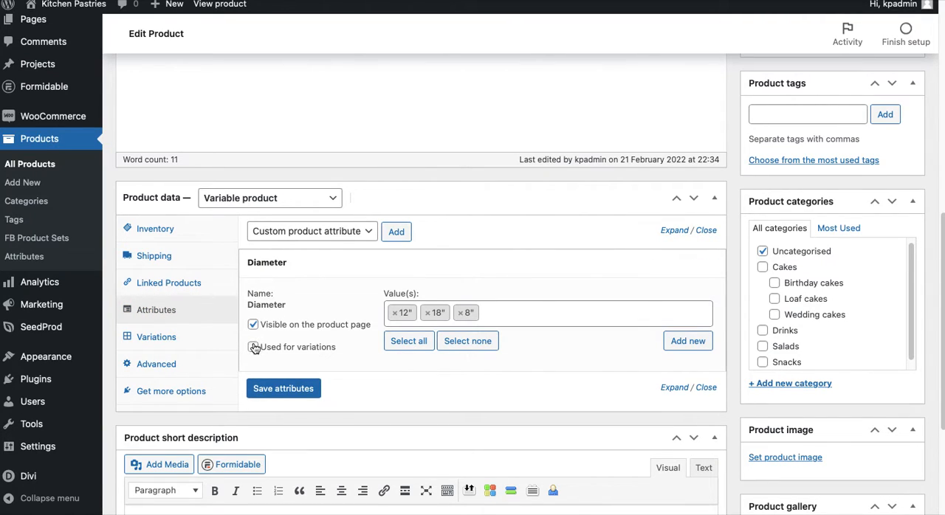
left_click(283, 388)
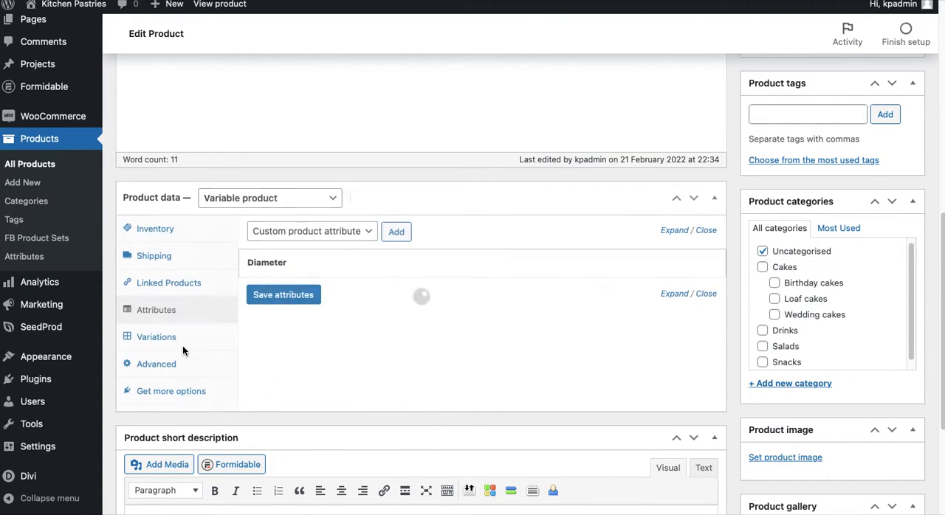
Create product variations from all attributes and confirm linking every combination
left_click(159, 338)
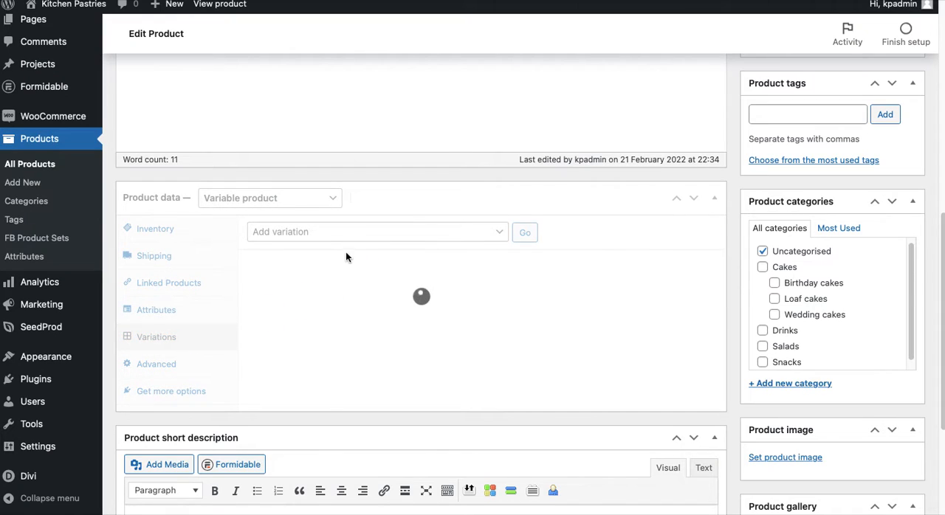
left_click(371, 233)
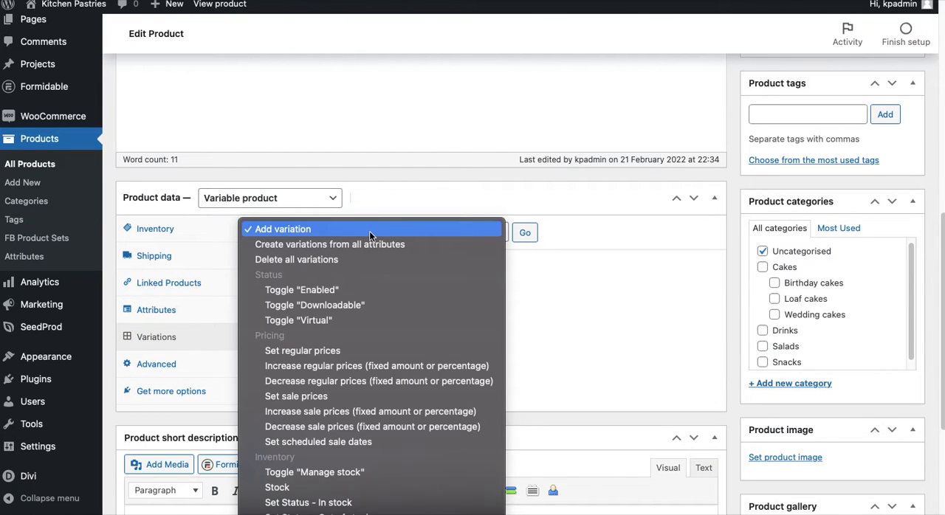
left_click(296, 245)
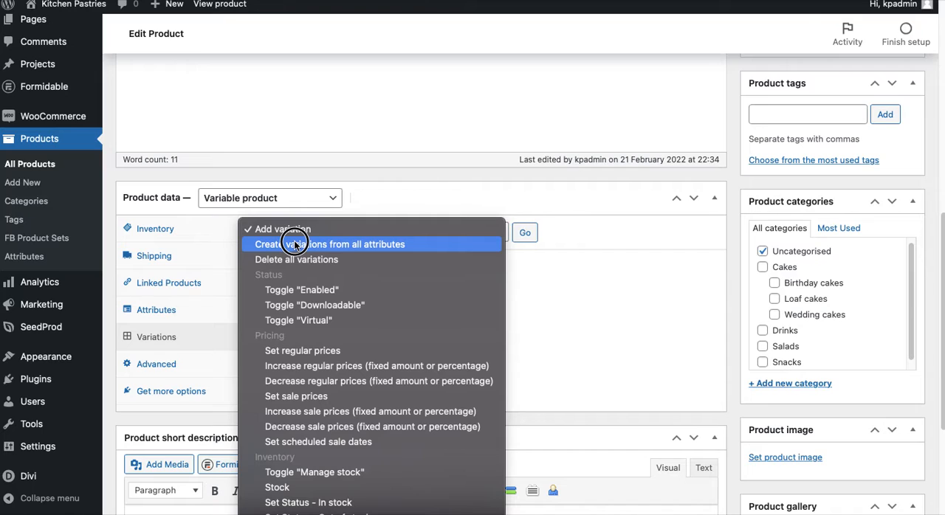
left_click(296, 245)
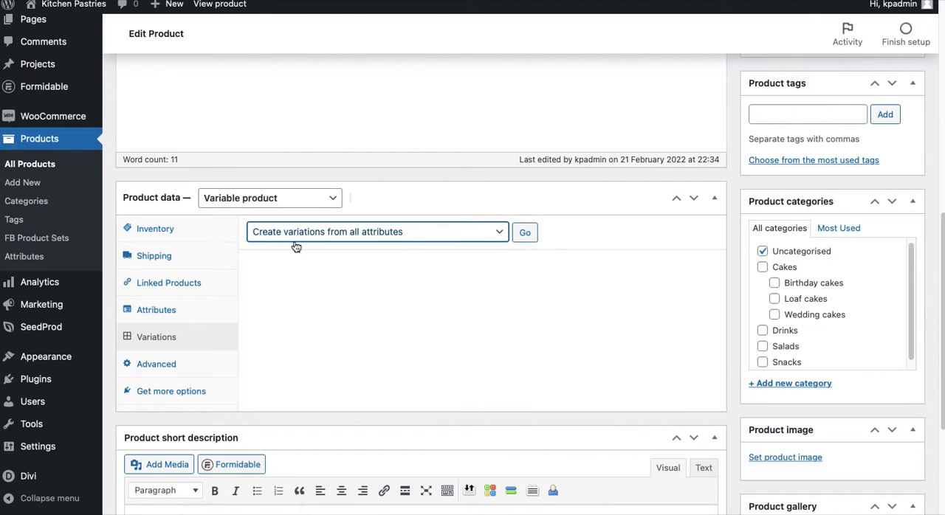
left_click(525, 233)
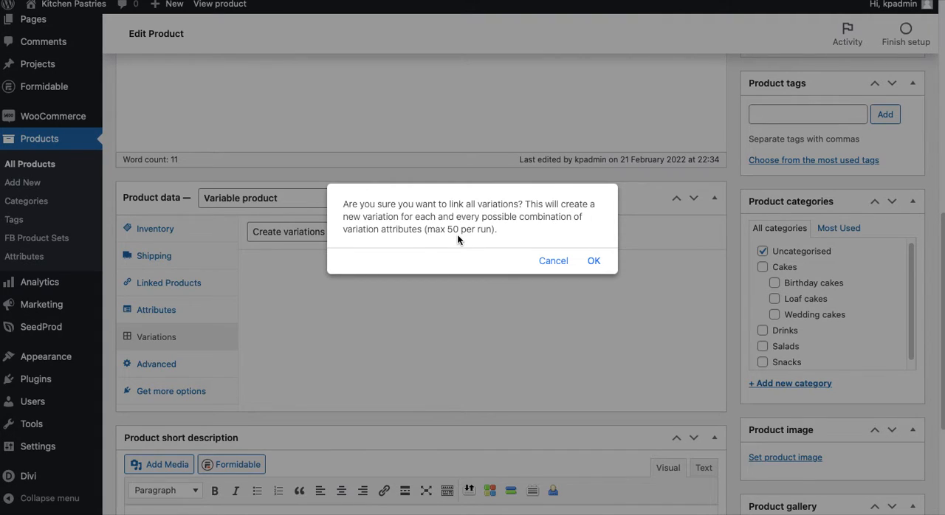
left_click(594, 262)
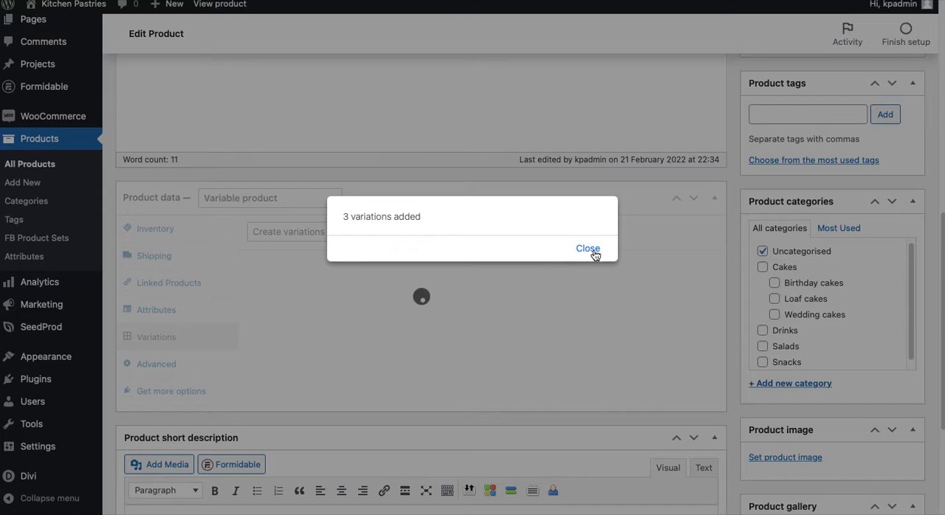
left_click(594, 251)
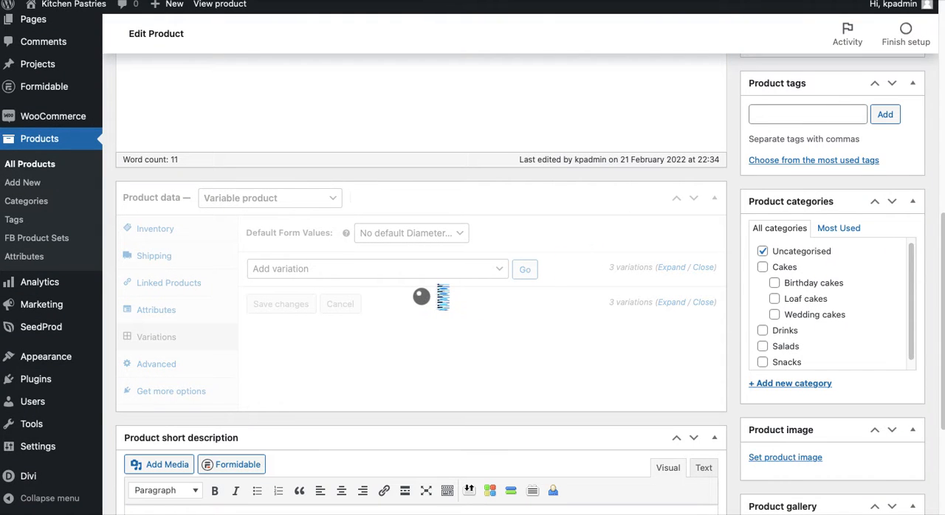
Set the regular price of the 12" diameter variation to 12000
scroll(353, 303, "down", 1)
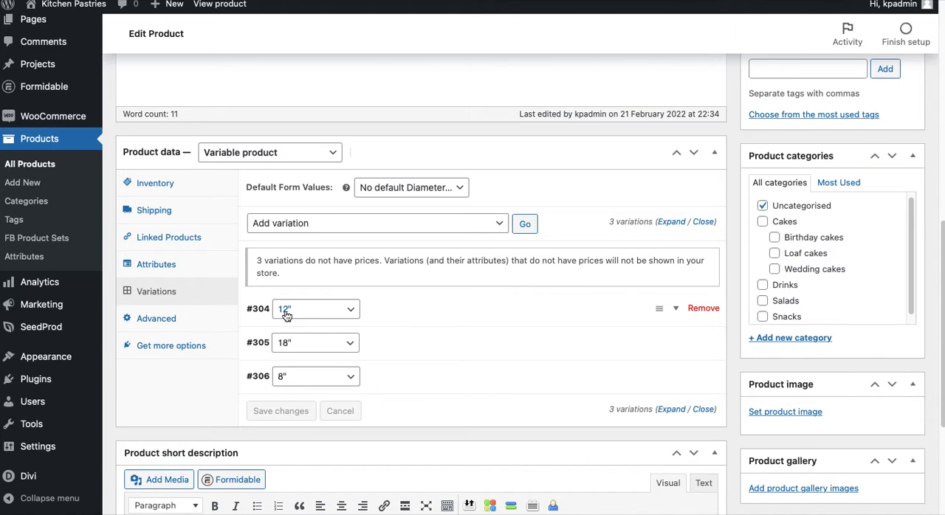
left_click(418, 315)
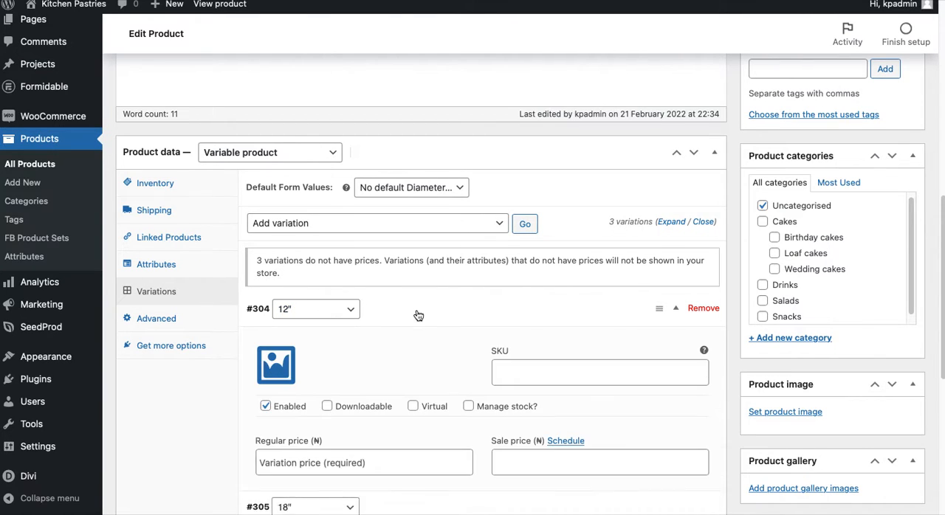
scroll(418, 315, "down", 3)
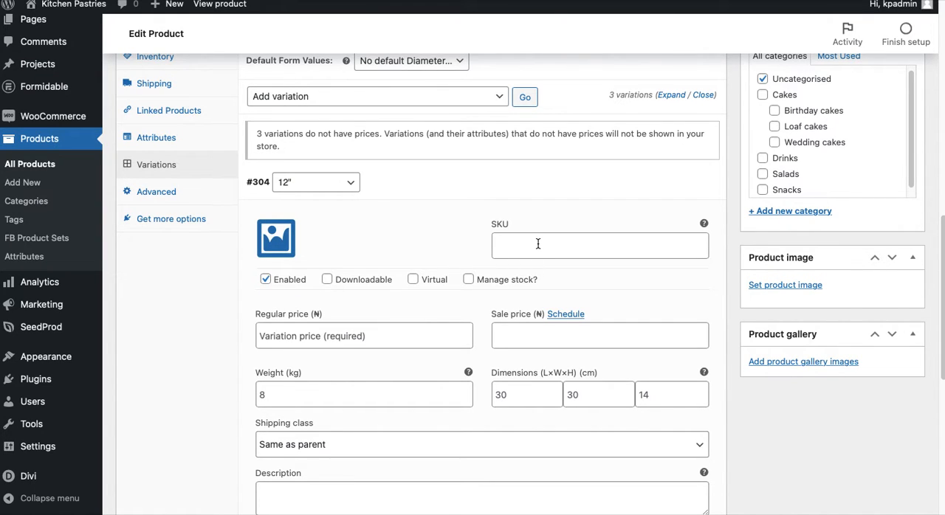
scroll(537, 243, "down", 3)
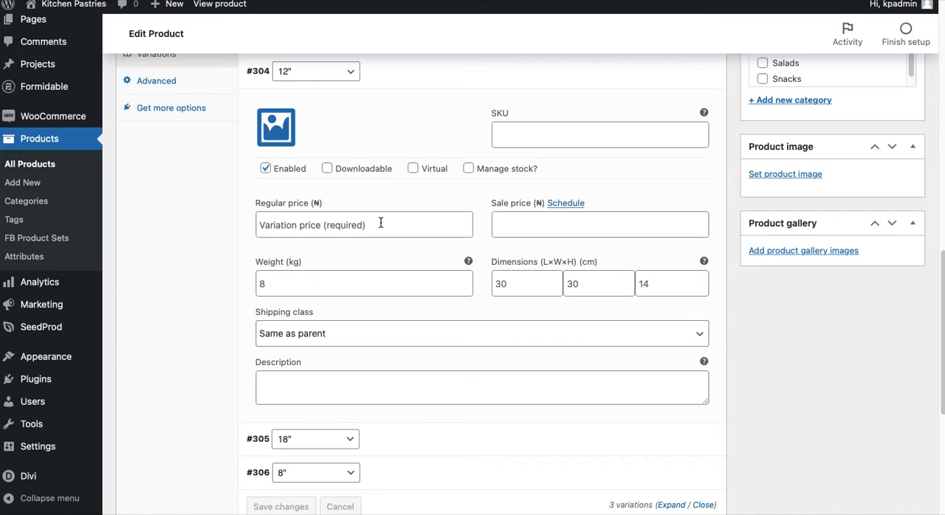
left_click(367, 223)
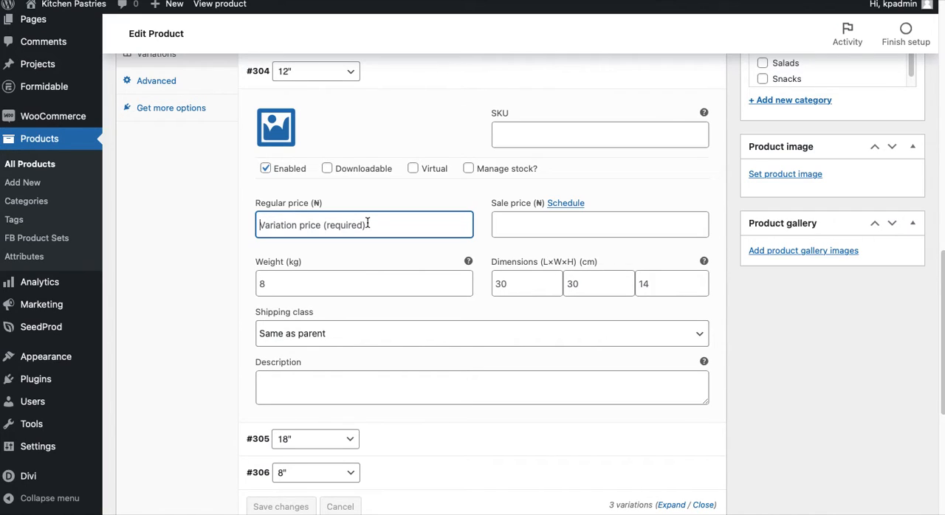
scroll(367, 224, "up", 2)
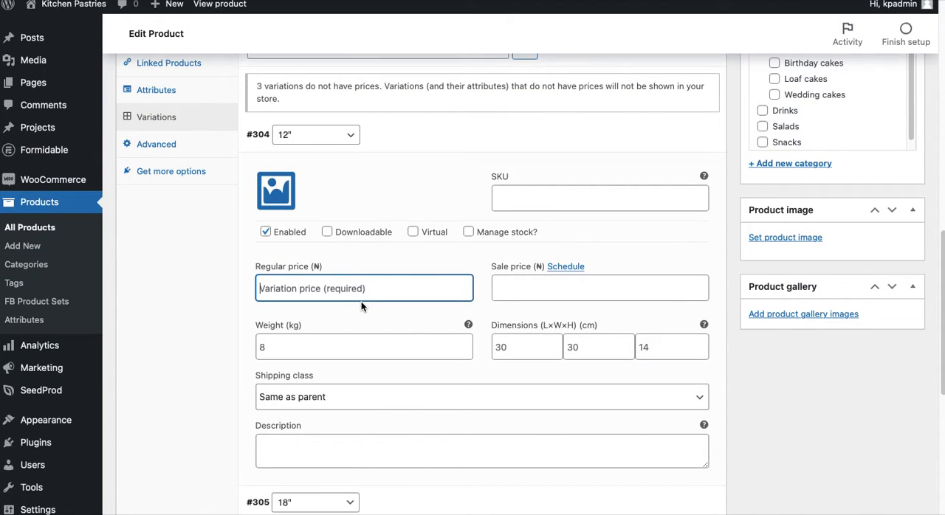
type("12000")
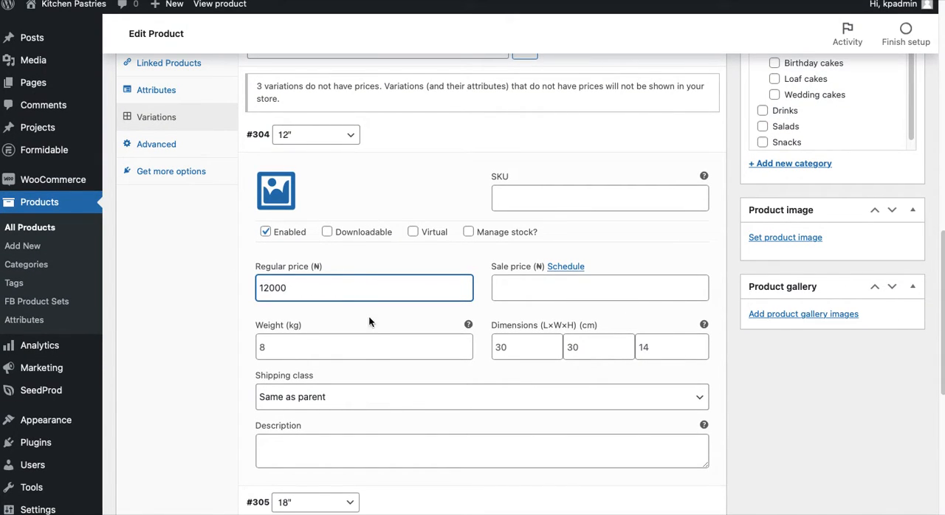
Set the regular price of the 18" diameter variation to 16000
scroll(372, 339, "down", 5)
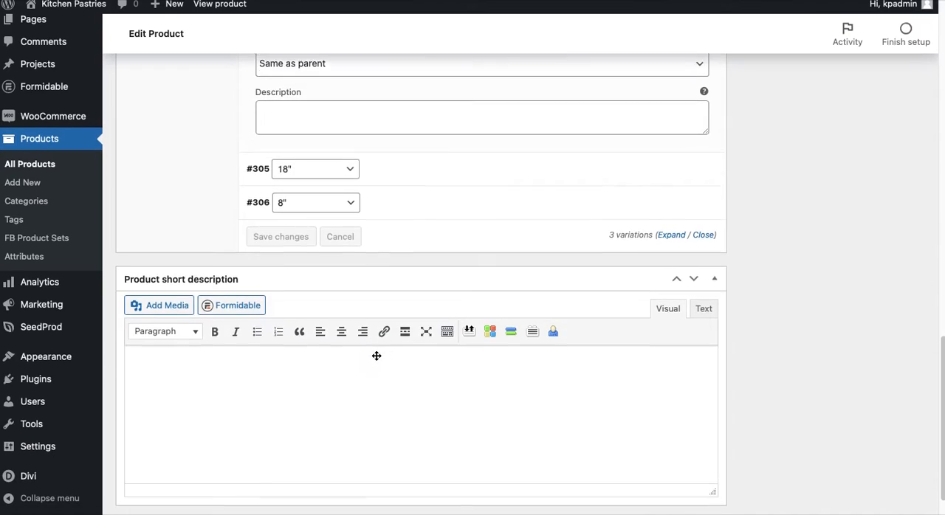
scroll(340, 190, "up", 5)
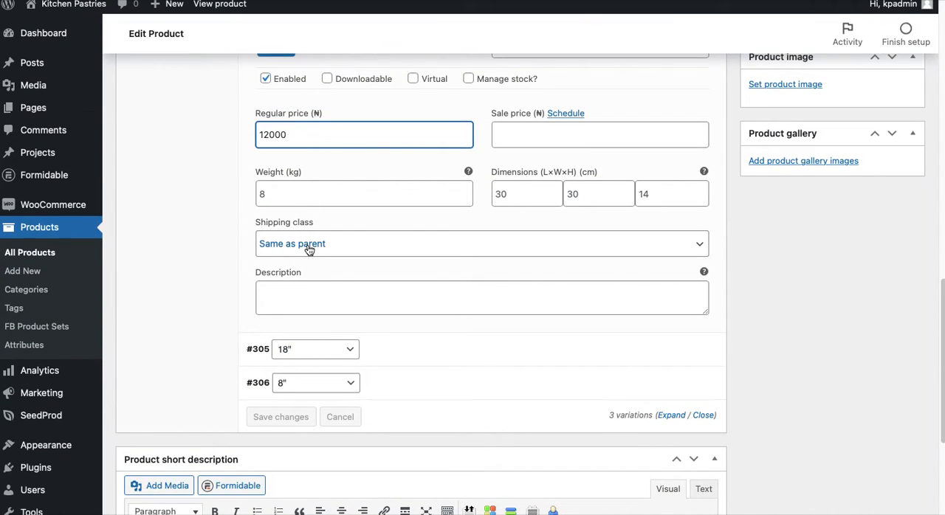
scroll(310, 247, "down", 3)
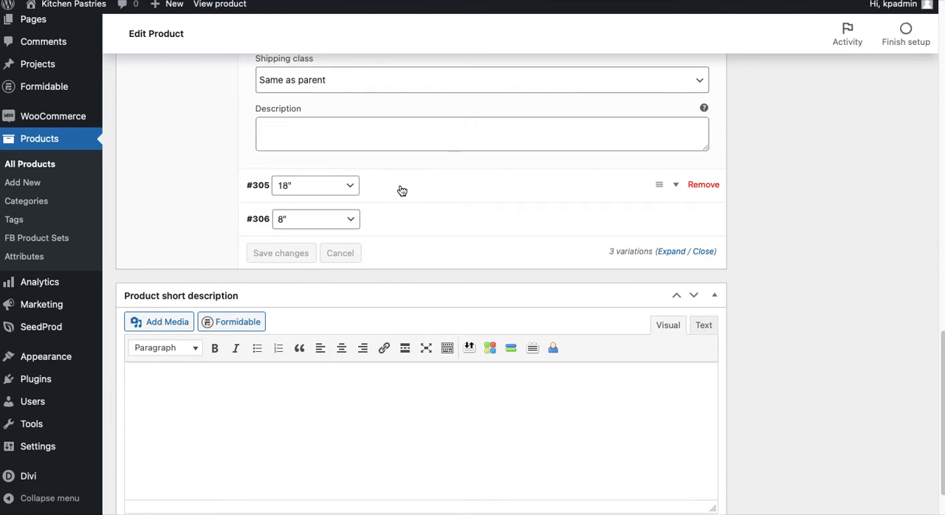
left_click(399, 190)
scroll(318, 286, "down", 1)
scroll(318, 287, "down", 1)
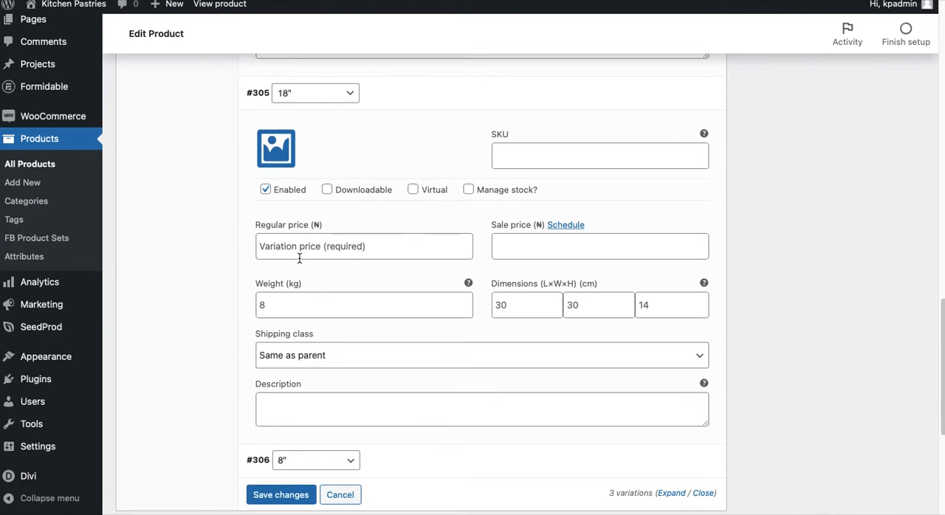
left_click(301, 254)
type("16")
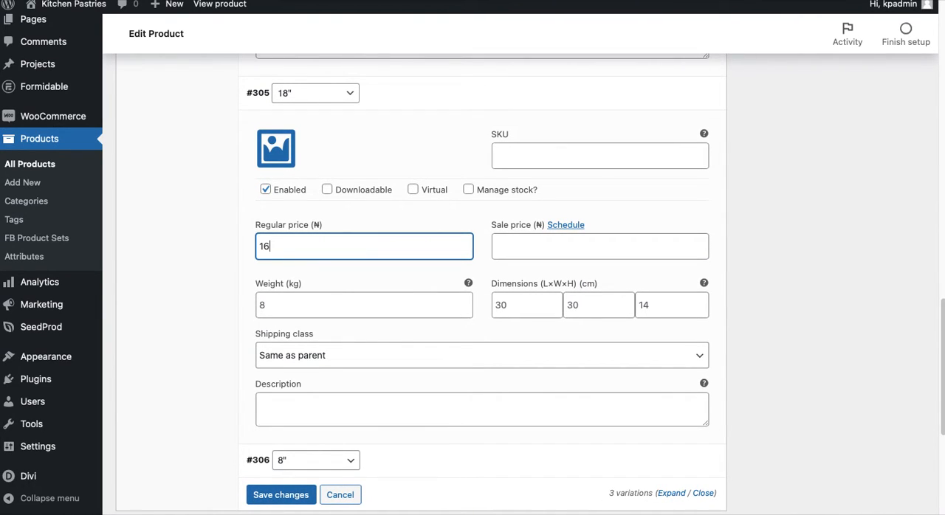
type("000")
Set the regular price of the 8" diameter variation to 10000 and save the variation changes
scroll(332, 327, "down", 5)
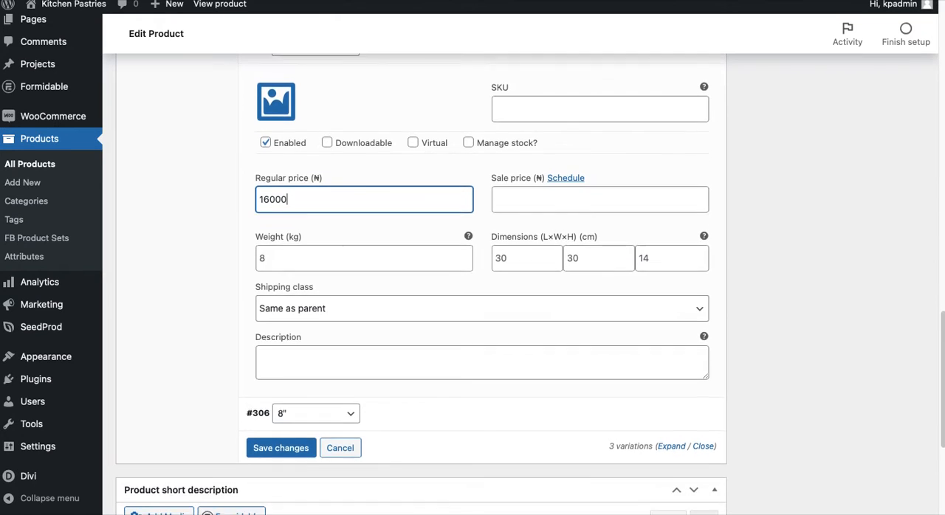
left_click(418, 280)
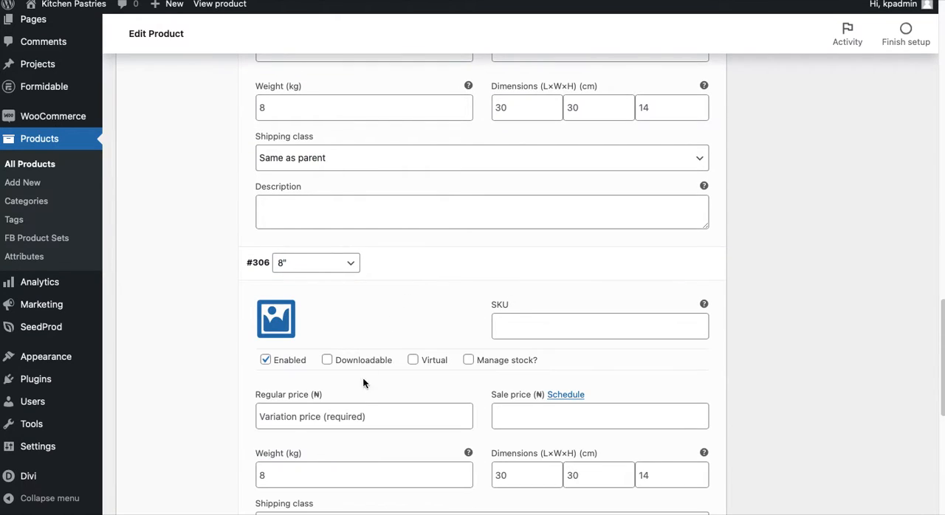
left_click(337, 418)
type("10000")
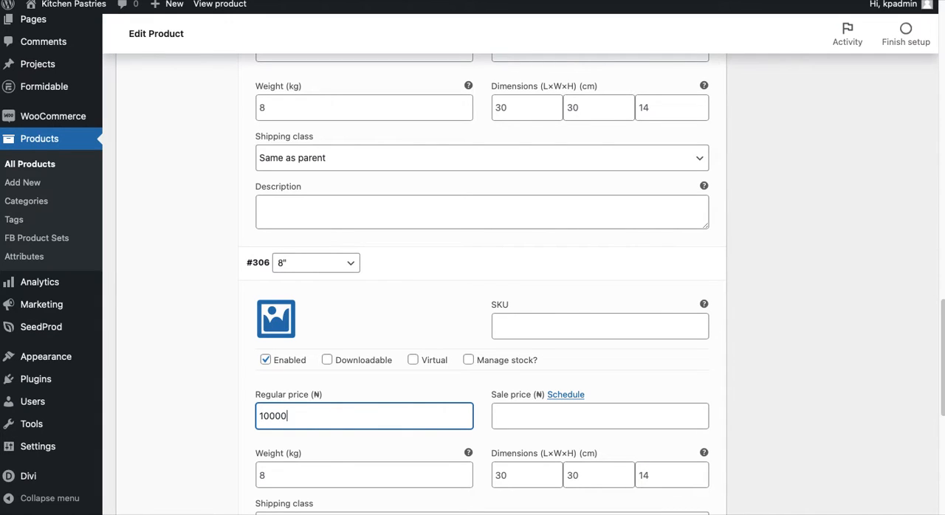
scroll(295, 369, "down", 7)
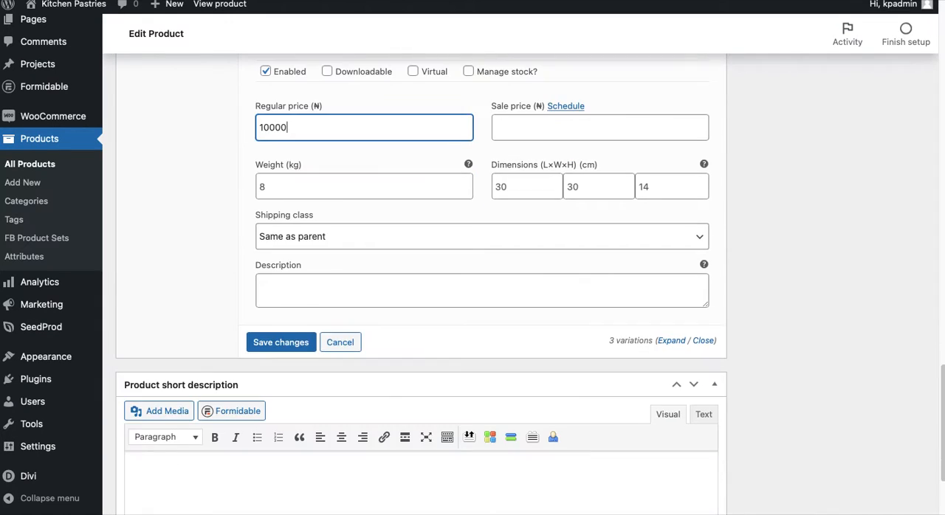
left_click(295, 347)
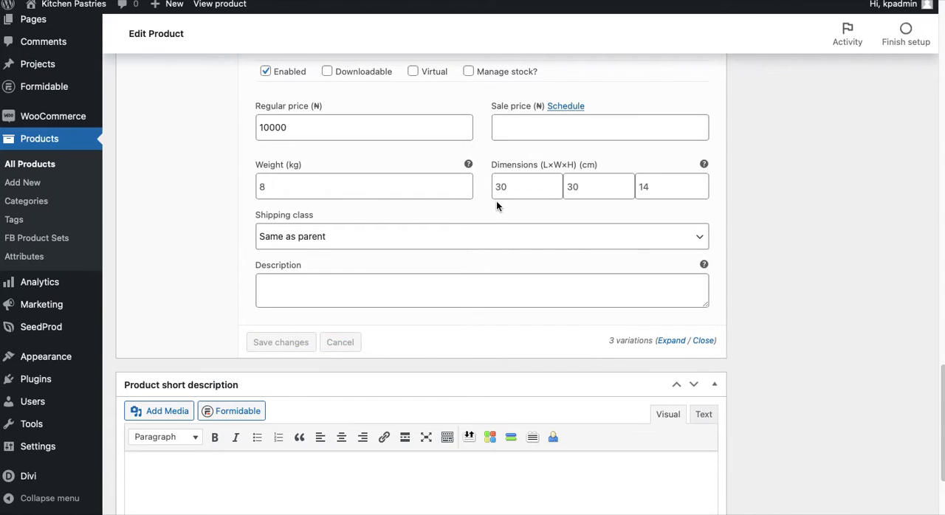
Preview the product page and choose the 12", 18" and 8" diameters in turn to check each one's price and stock
scroll(694, 284, "down", 2)
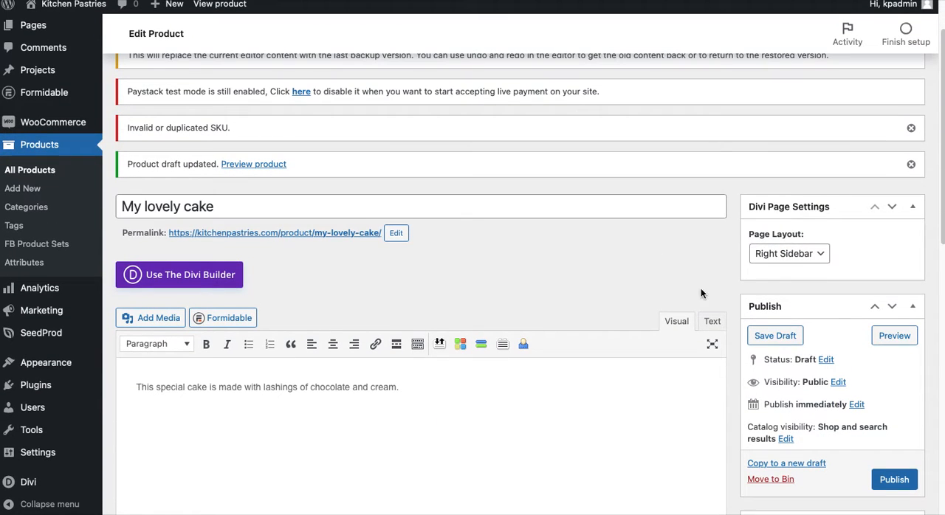
left_click(894, 336)
left_click(667, 1)
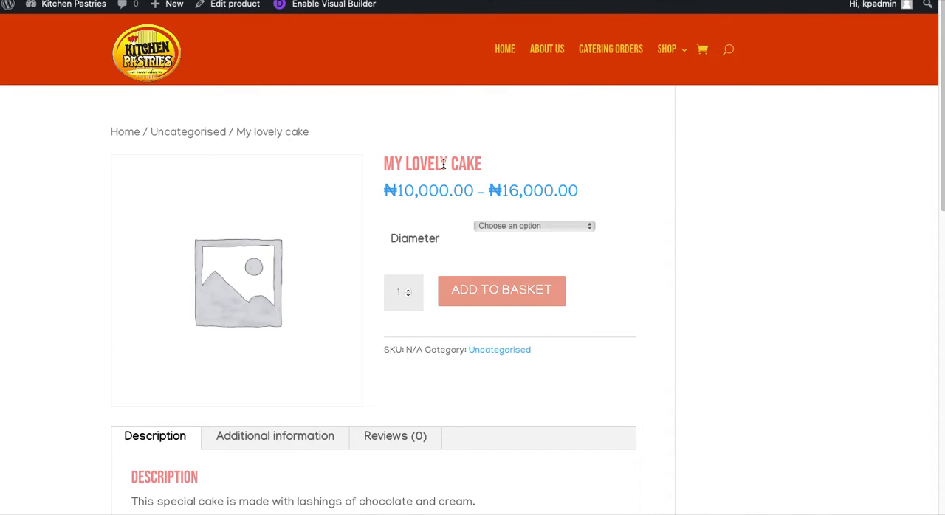
scroll(423, 195, "down", 1)
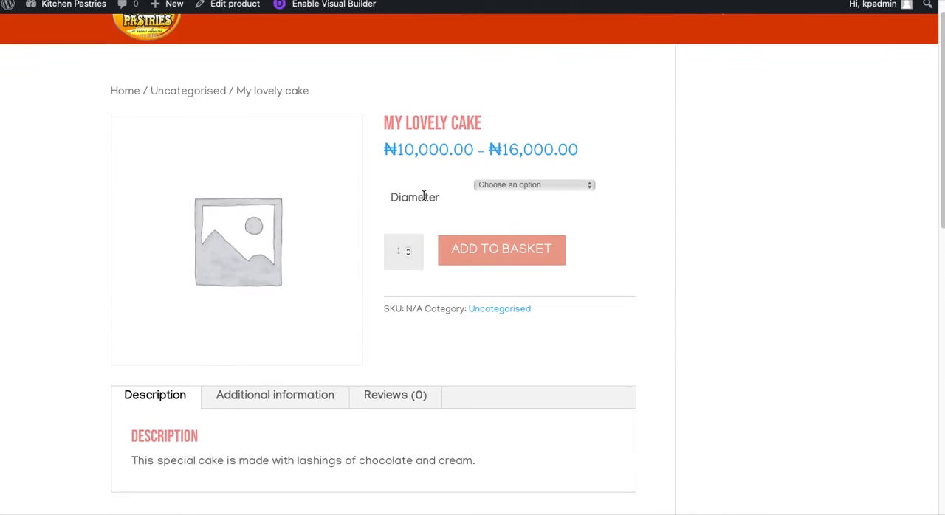
left_click(516, 185)
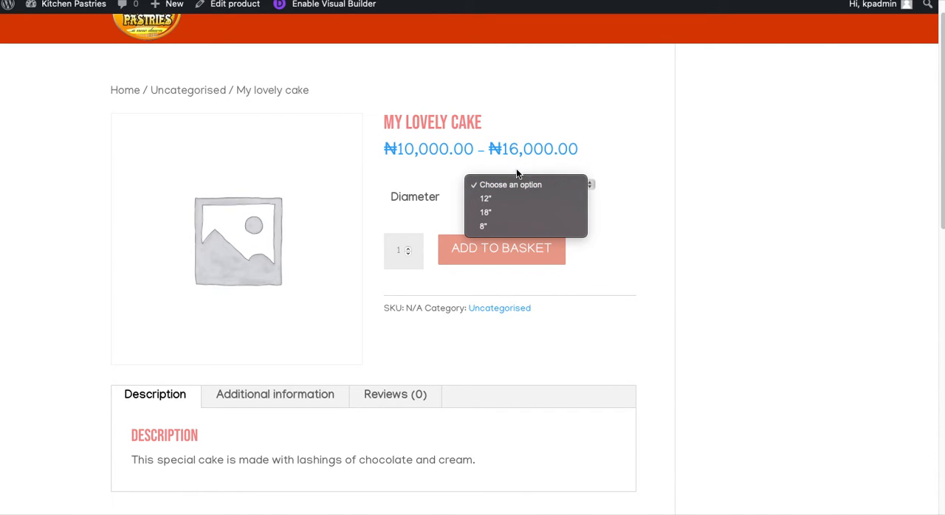
left_click(507, 200)
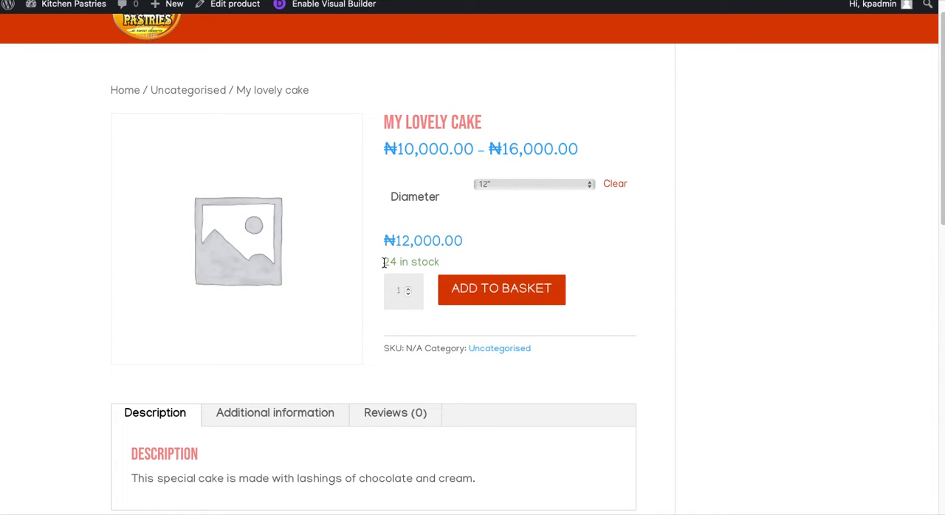
left_click(520, 185)
left_click(515, 198)
left_click(512, 186)
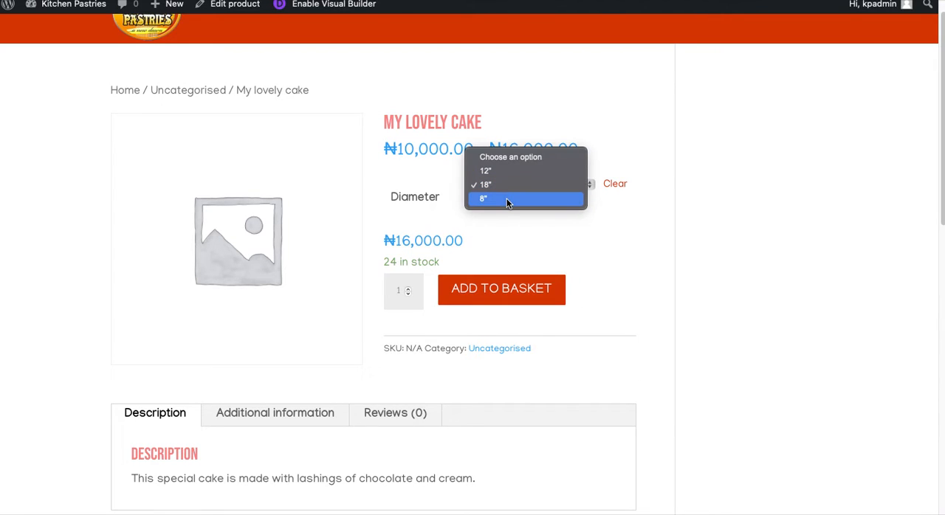
left_click(507, 199)
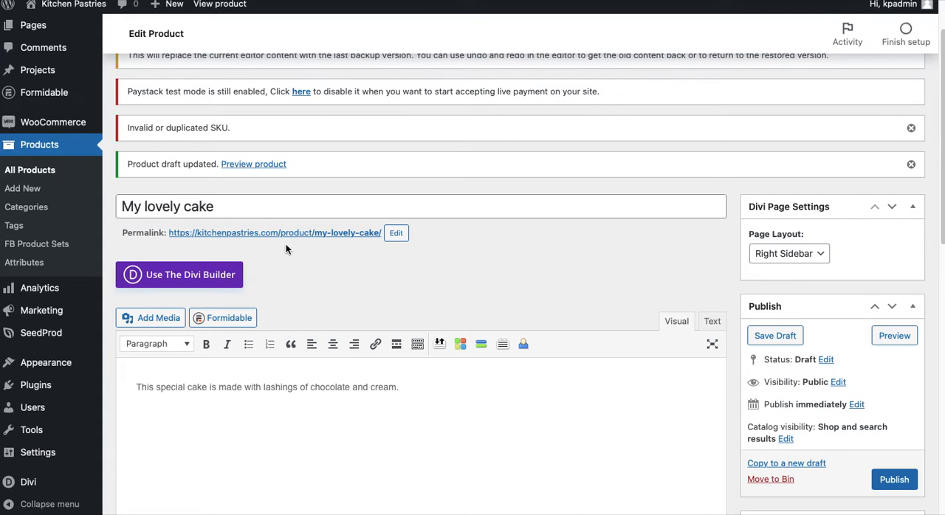
Return to the product editor and review the advanced settings, the short description and the main description
scroll(286, 249, "down", 8)
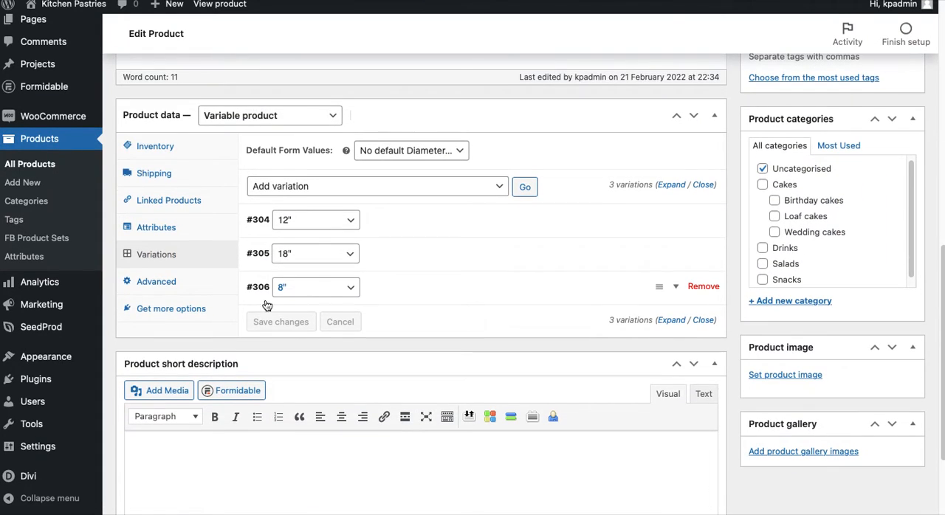
left_click(184, 282)
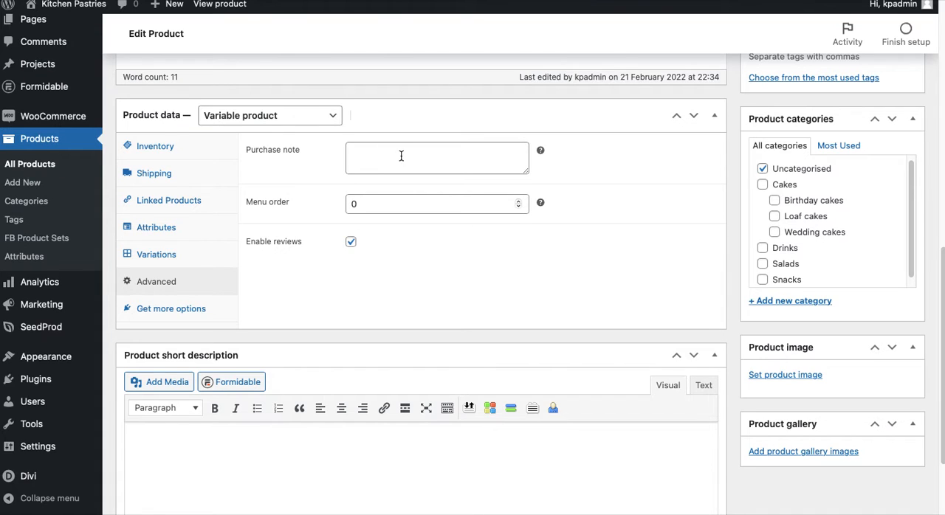
scroll(376, 255, "down", 2)
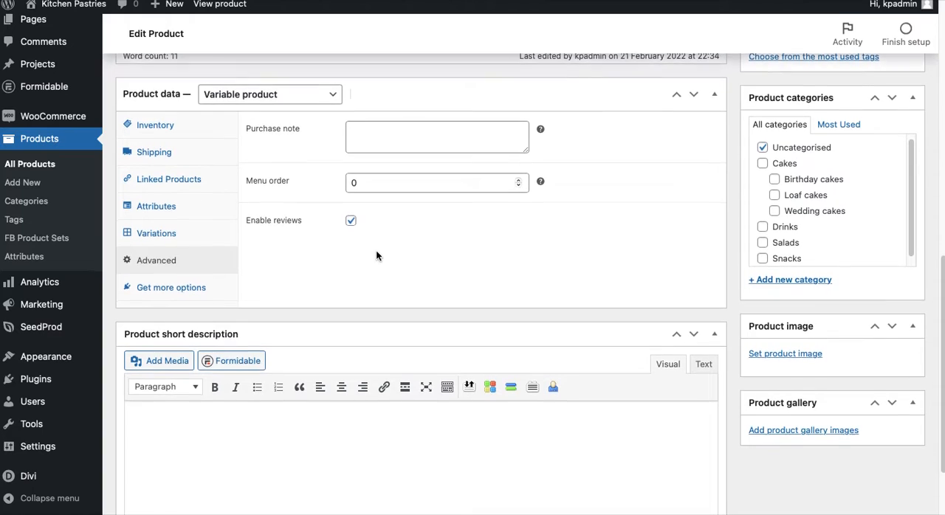
scroll(376, 254, "down", 5)
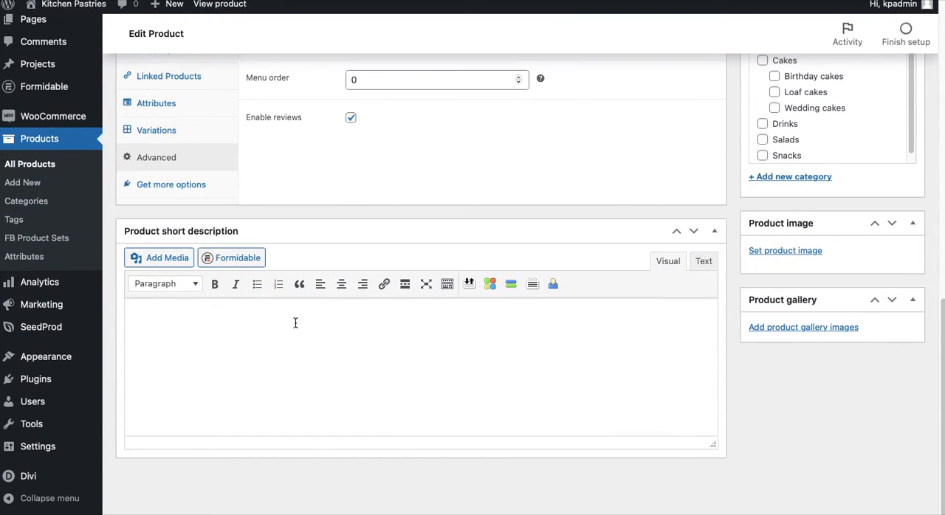
left_click(295, 323)
scroll(295, 323, "up", 10)
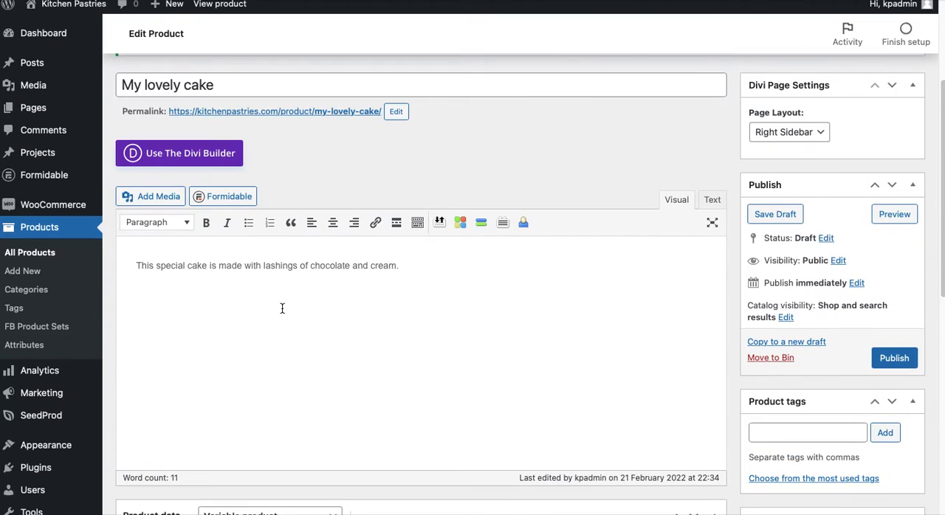
Copy the sentence from the main product description into the product short description
triple_click(258, 265)
right_click(259, 264)
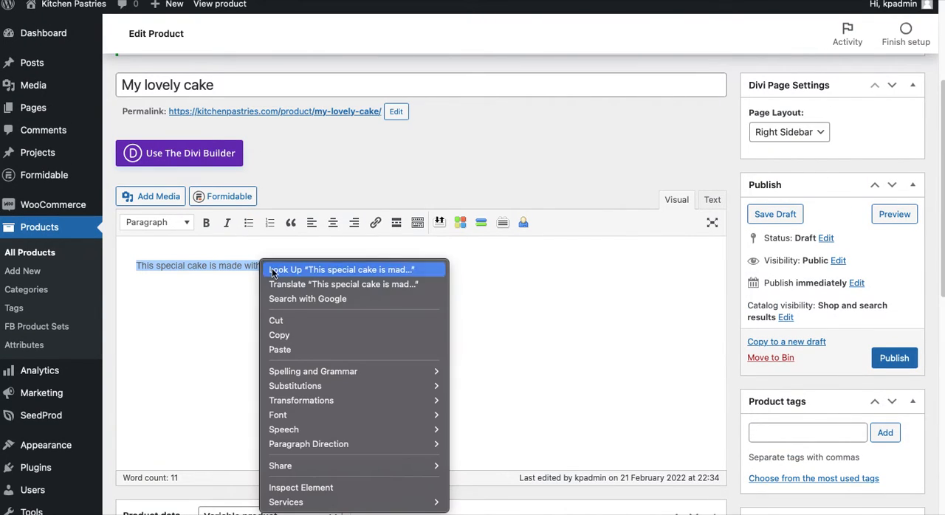
left_click(290, 335)
scroll(257, 346, "down", 10)
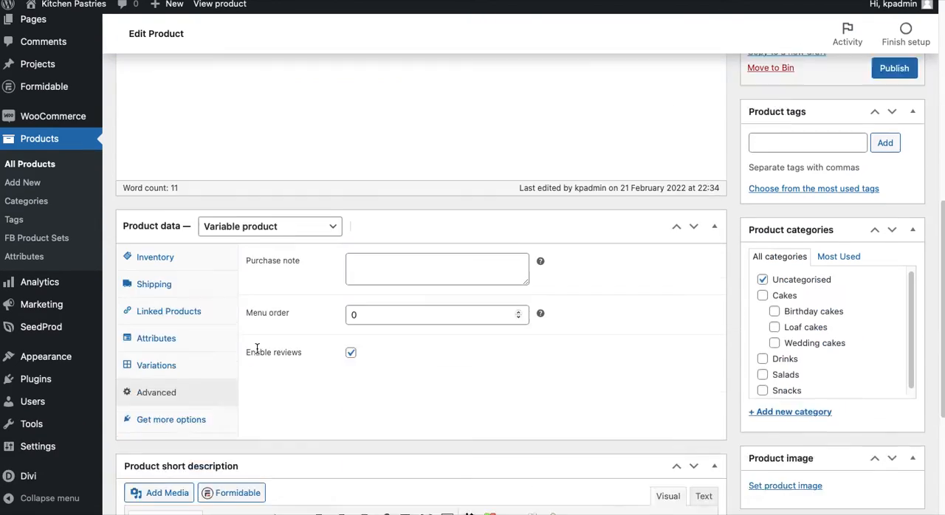
left_click(246, 374)
right_click(246, 374)
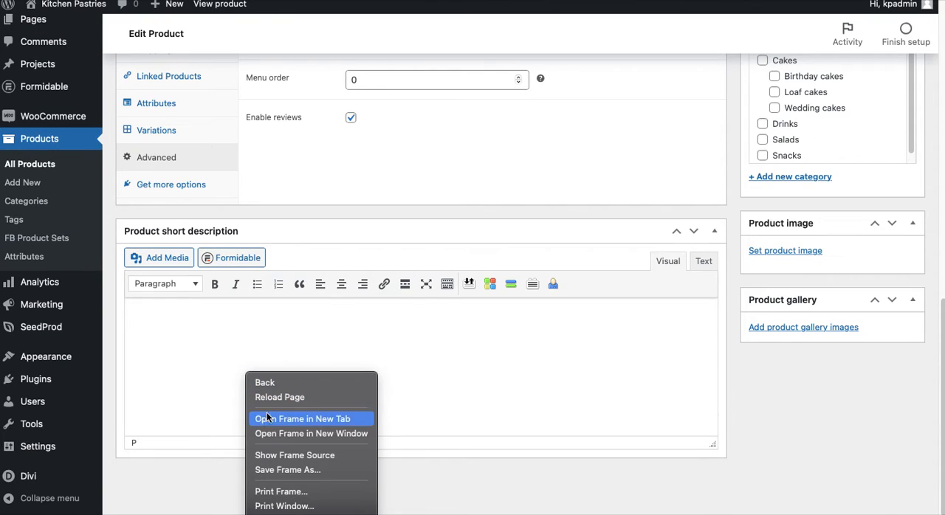
left_click(222, 375)
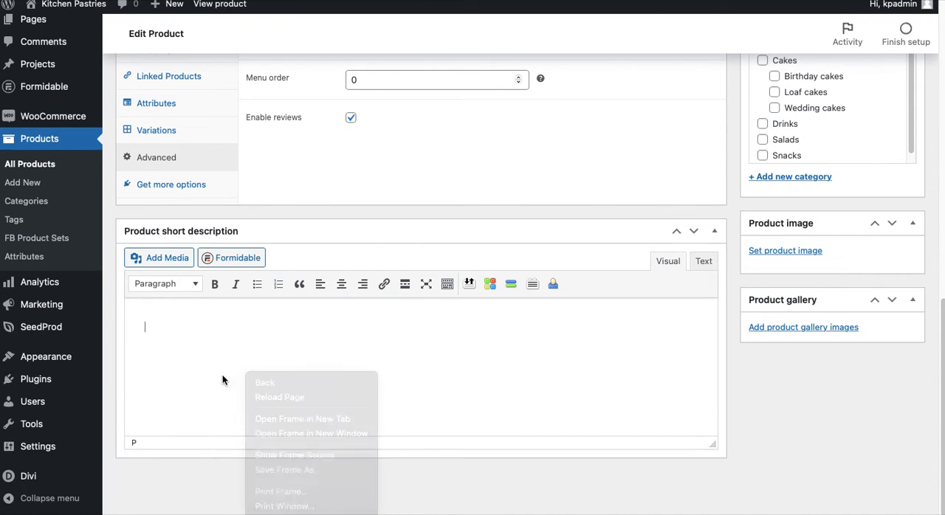
key("ctrl+v")
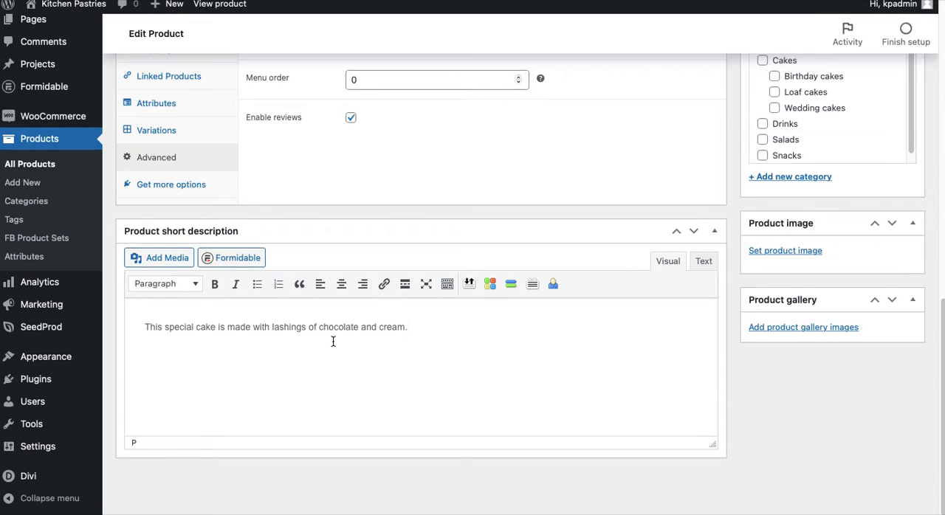
Review the short description text and the product tags, categories, image and gallery sections
left_click(147, 328)
left_click_drag(147, 328, 433, 328)
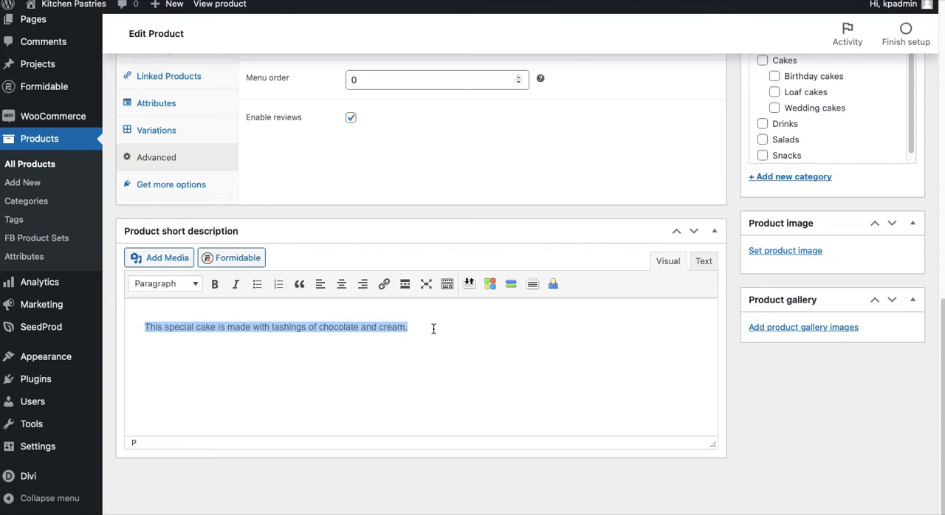
left_click(432, 329)
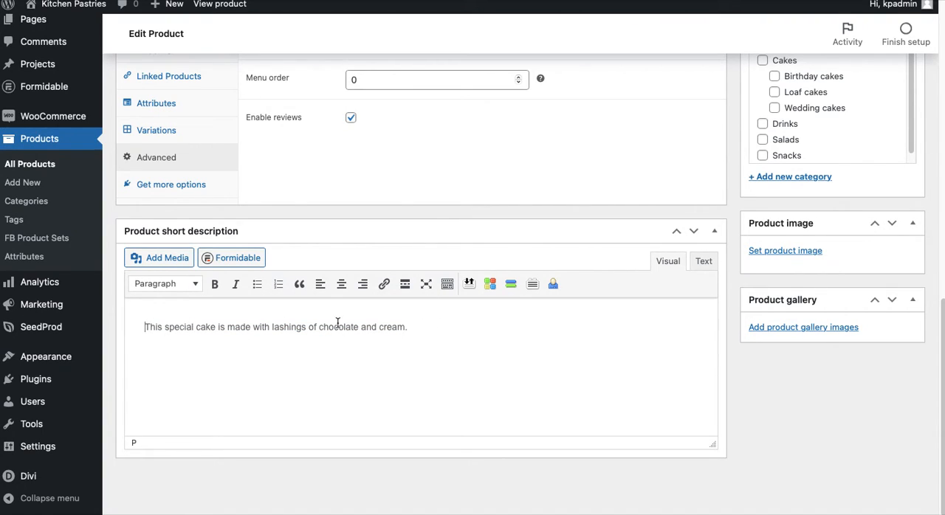
scroll(452, 336, "up", 1)
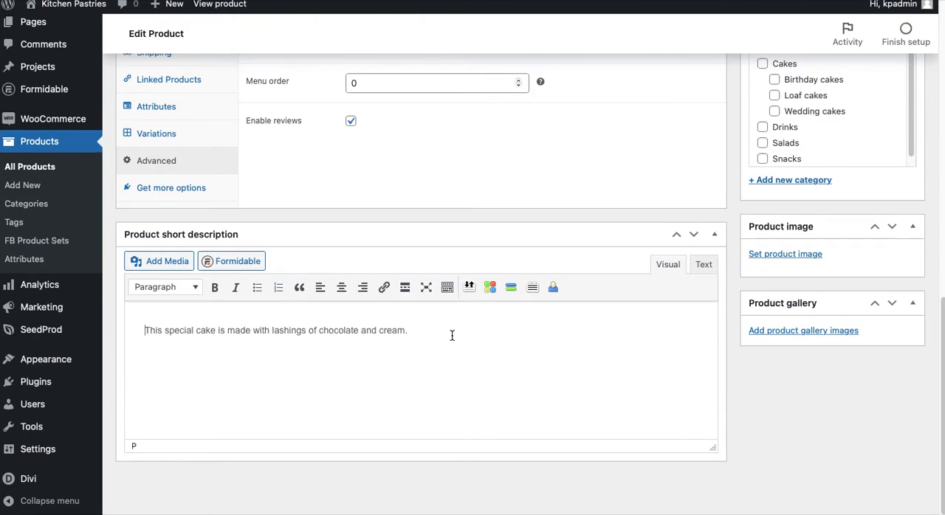
scroll(452, 335, "up", 5)
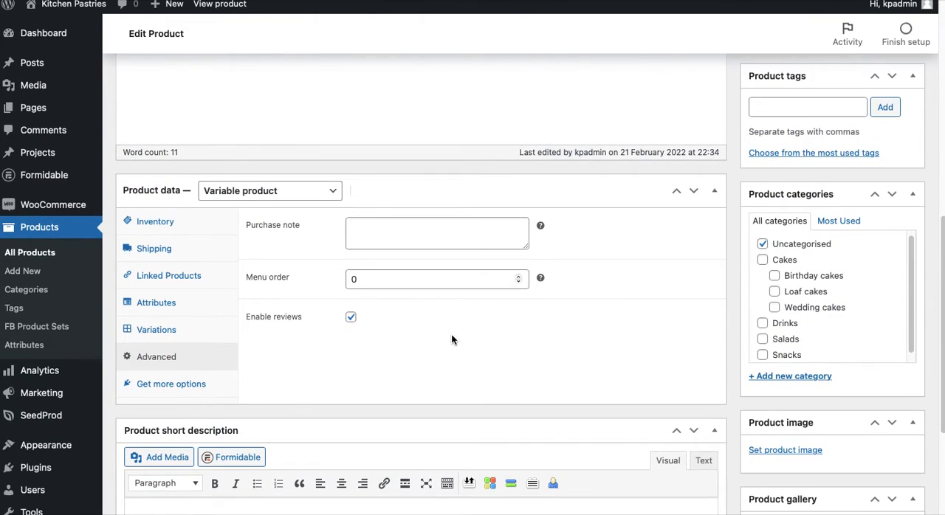
scroll(451, 338, "up", 1)
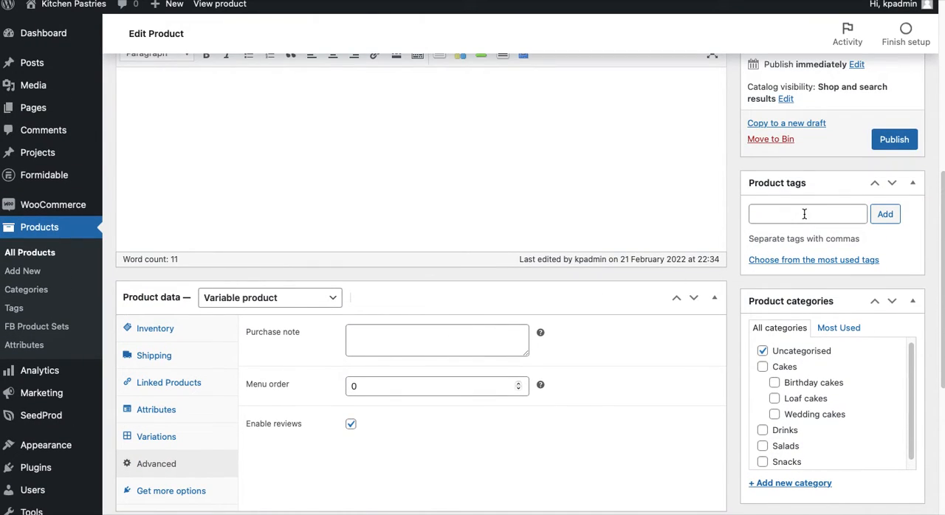
scroll(812, 413, "down", 1)
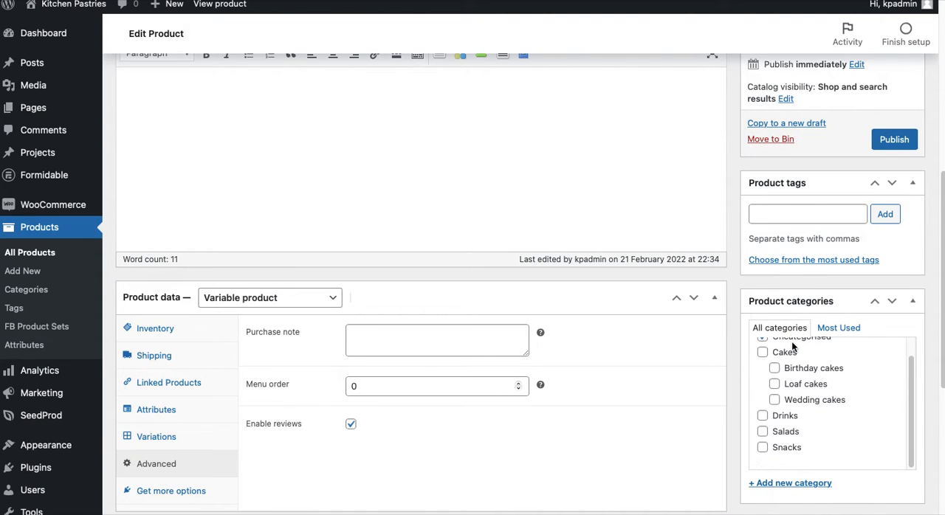
scroll(792, 464, "down", 4)
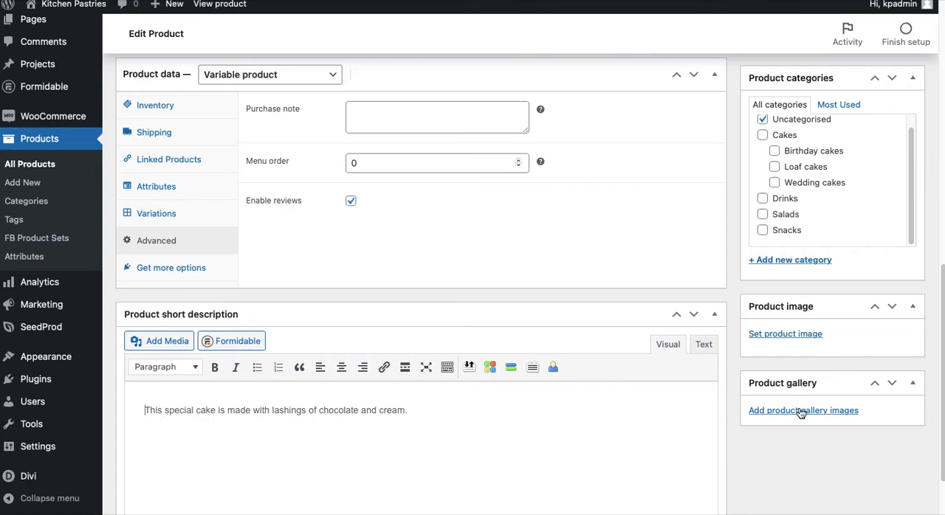
scroll(800, 411, "up", 4)
scroll(800, 410, "up", 1)
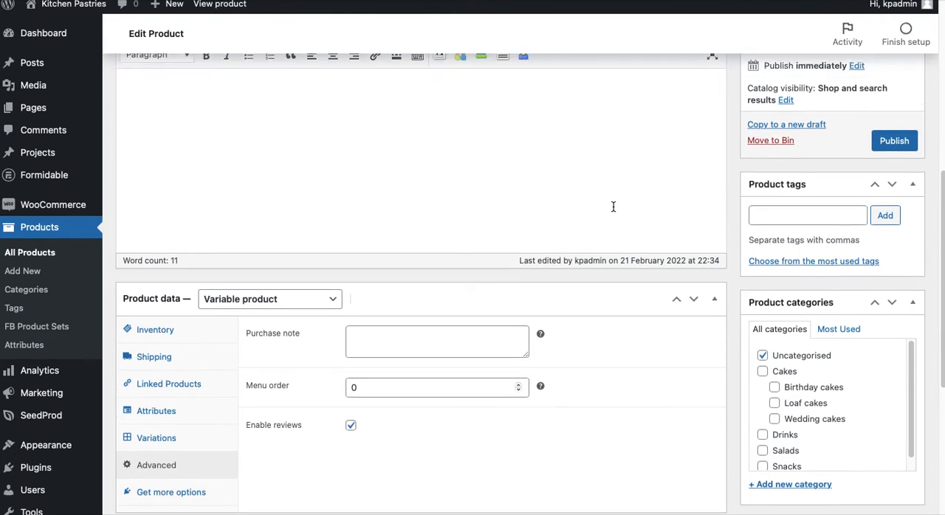
Add the Sweet, Dessert, bakes and celebration product tags from the most used tags
scroll(612, 205, "up", 2)
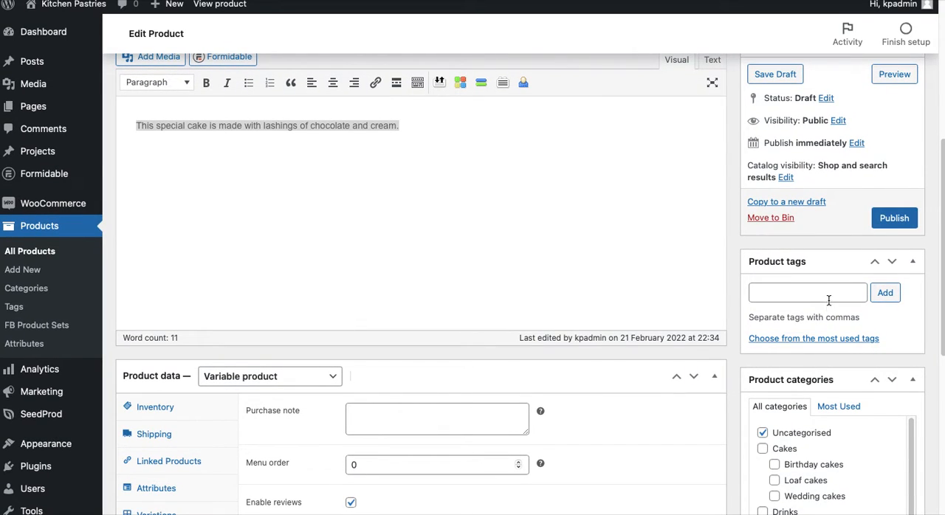
left_click(810, 340)
scroll(809, 341, "down", 2)
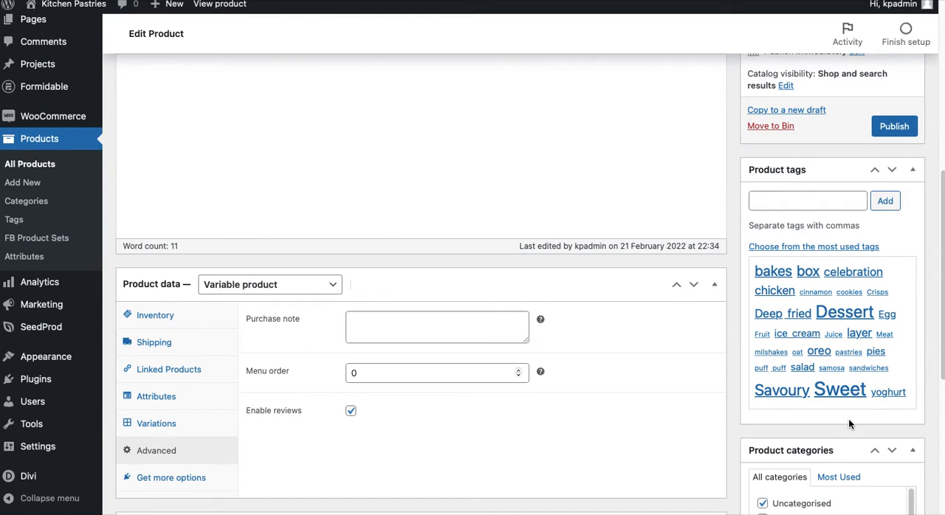
left_click(848, 391)
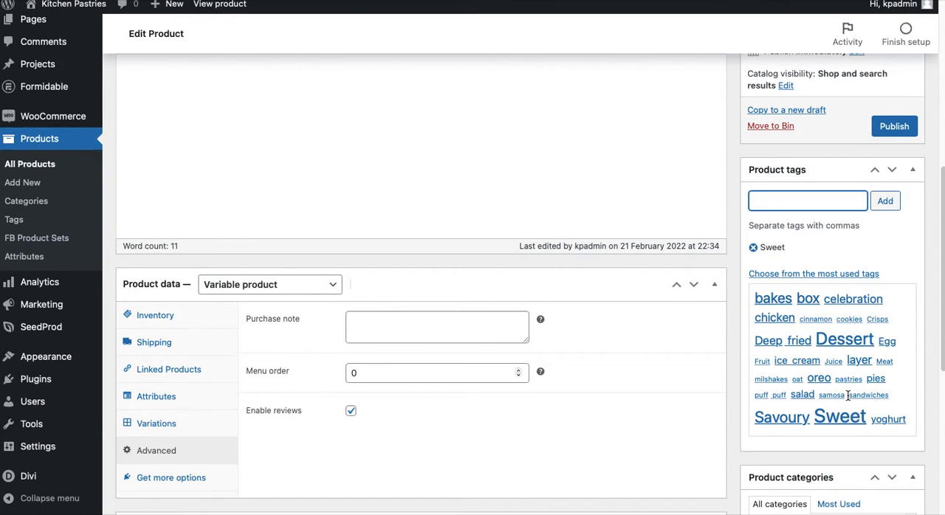
left_click(841, 347)
left_click(779, 298)
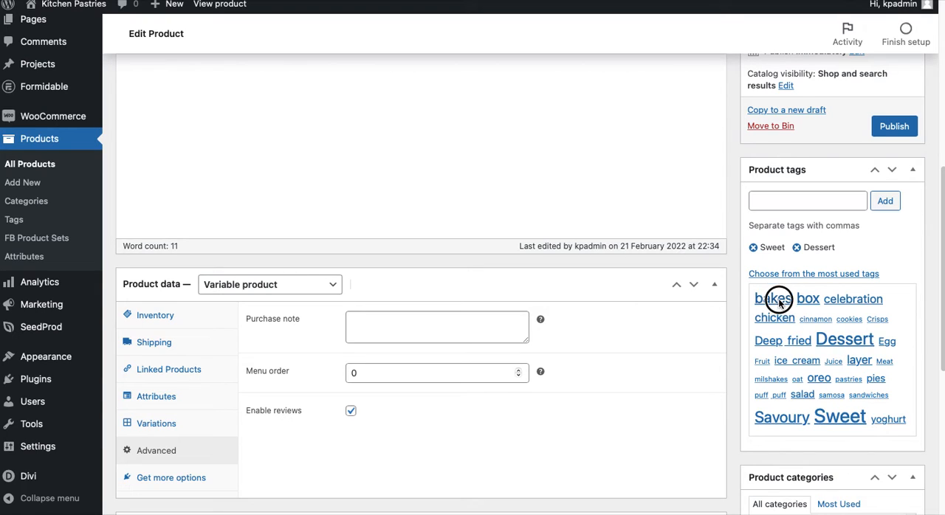
left_click(849, 300)
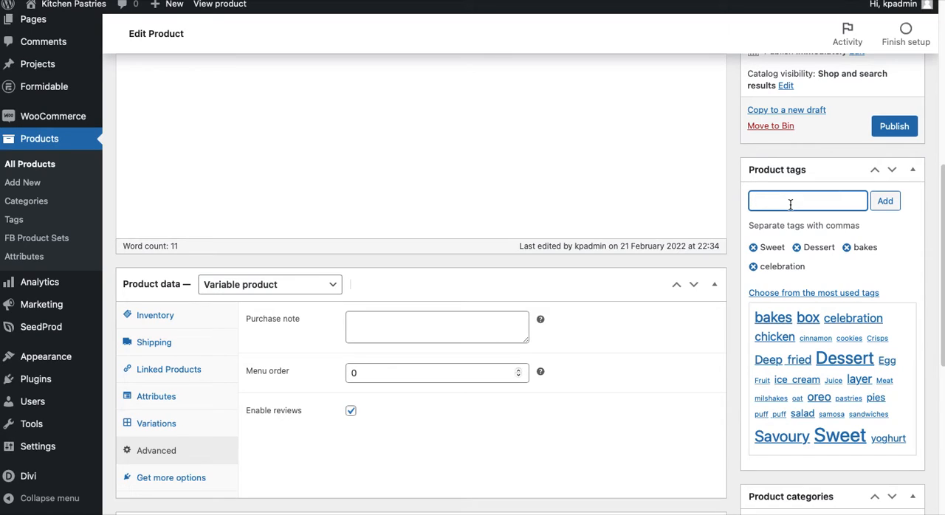
Add dairy and egg as further product tags
type("dairy,egg")
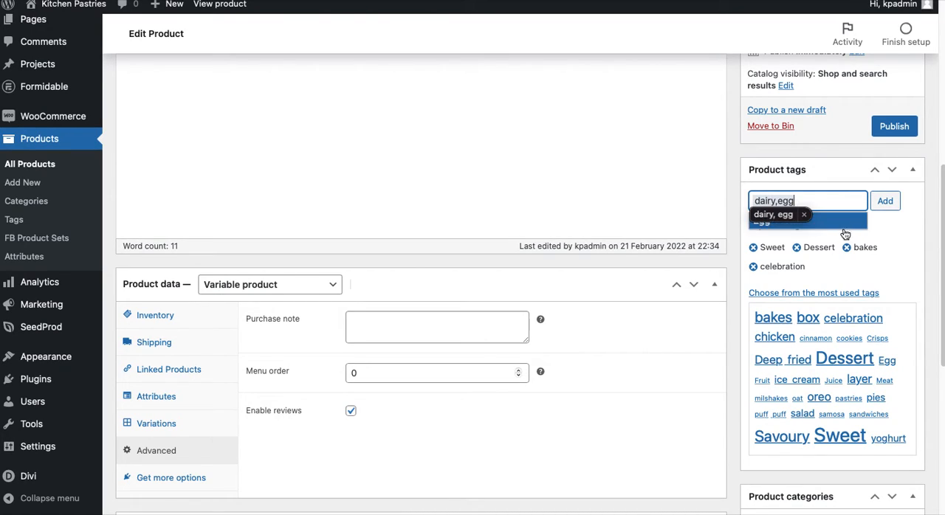
left_click(899, 225)
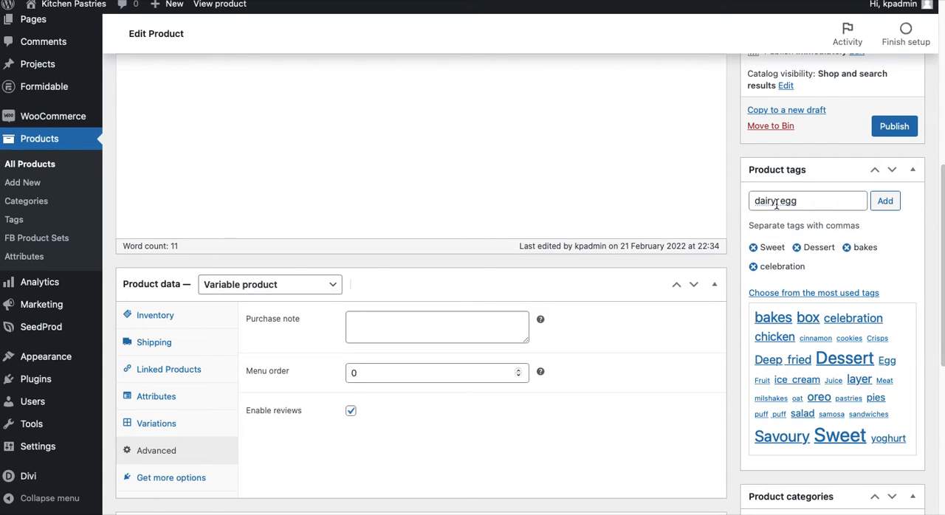
left_click(890, 201)
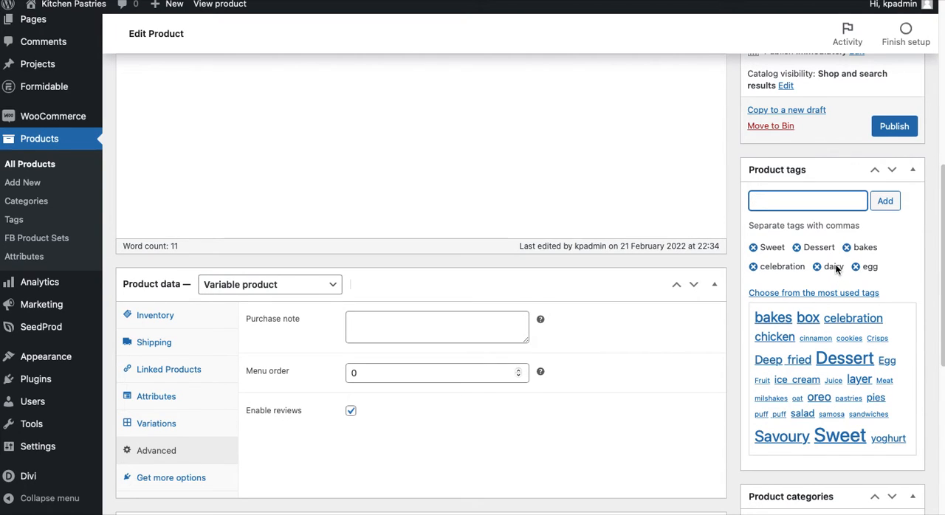
Assign the product to the Cakes and Birthday cakes categories and remove it from Uncategorised
scroll(839, 283, "down", 4)
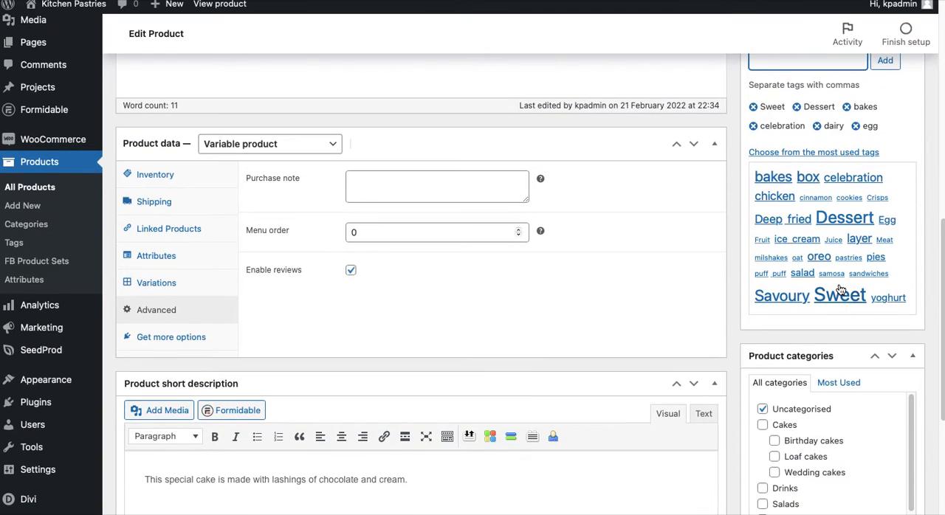
scroll(839, 286, "up", 1)
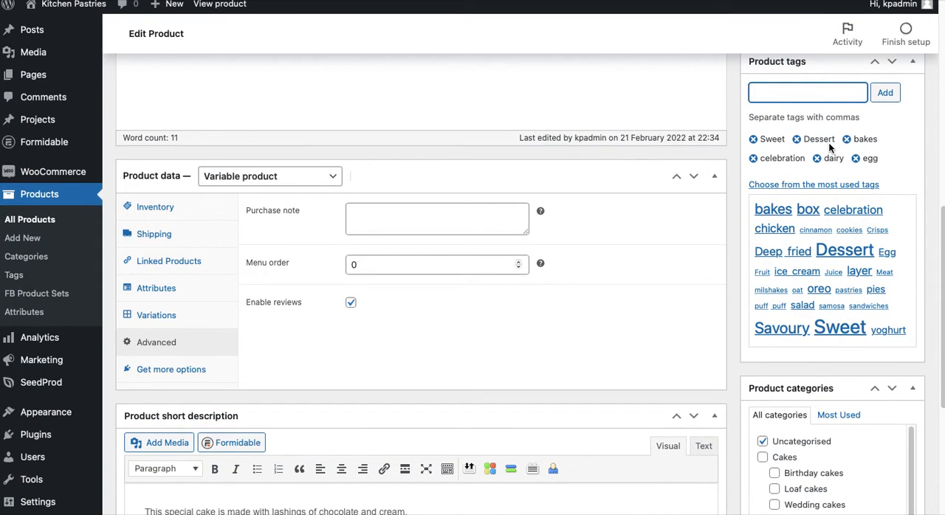
scroll(828, 142, "down", 1)
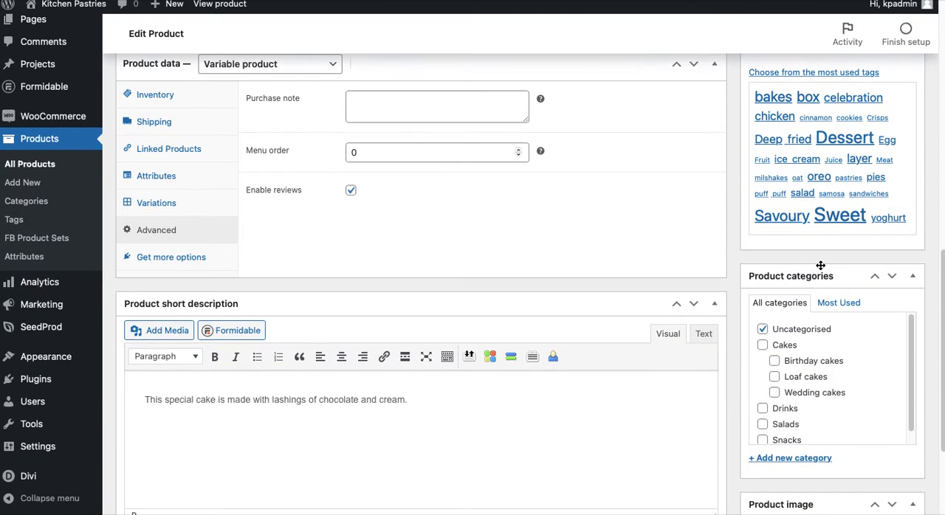
scroll(820, 265, "down", 2)
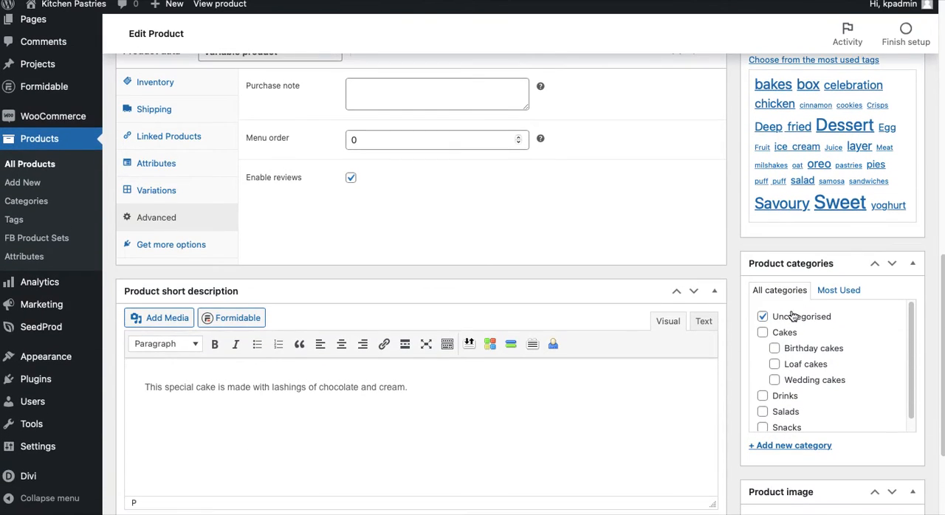
left_click(763, 317)
scroll(764, 320, "down", 1)
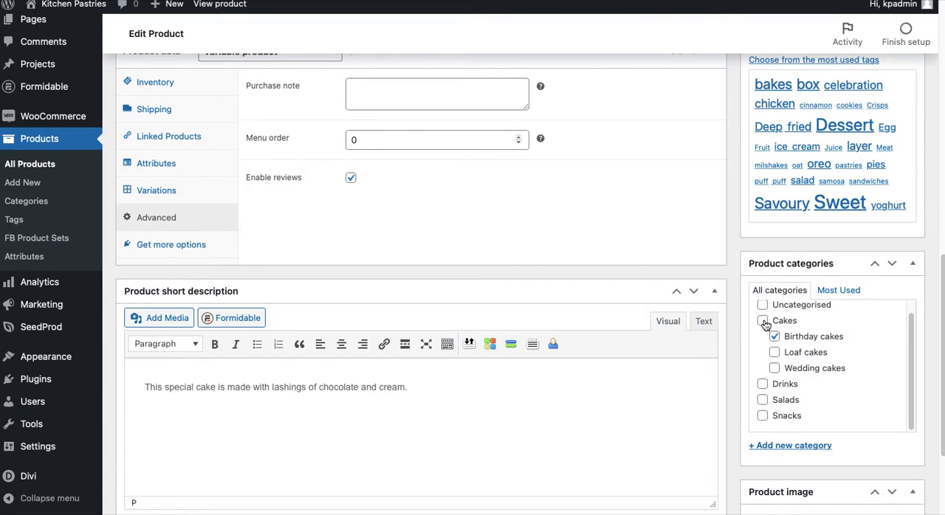
left_click(763, 322)
Start setting the product image and select KPCK022-birthdaycakepinkcherry.jpg from the media library
scroll(828, 388, "down", 3)
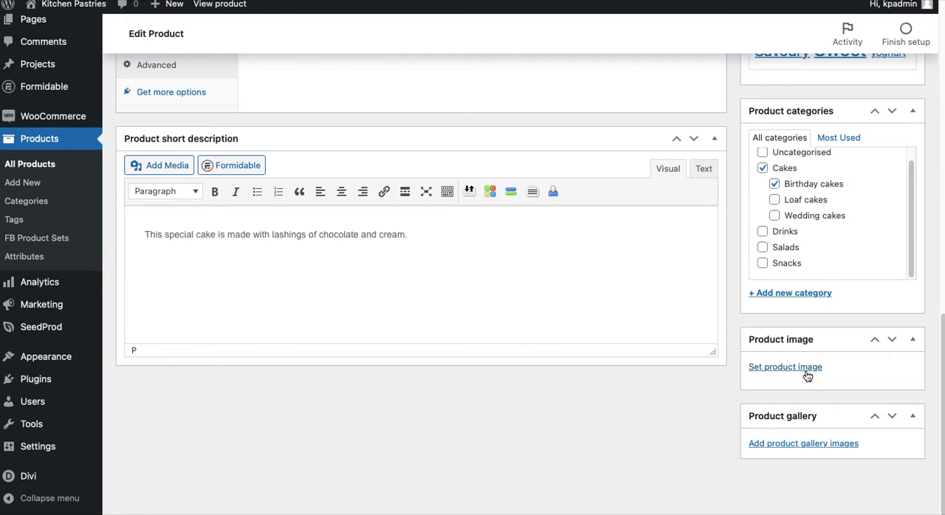
left_click(810, 373)
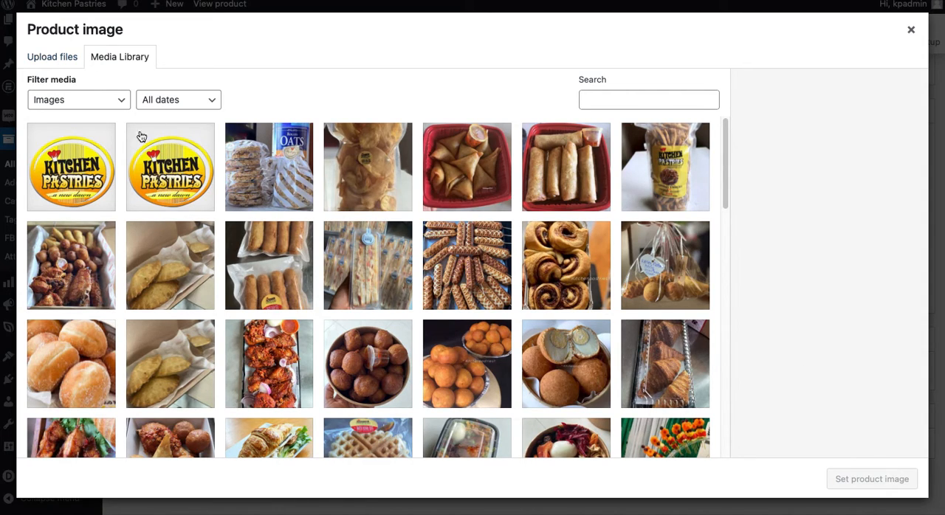
scroll(310, 339, "down", 2)
scroll(310, 340, "down", 15)
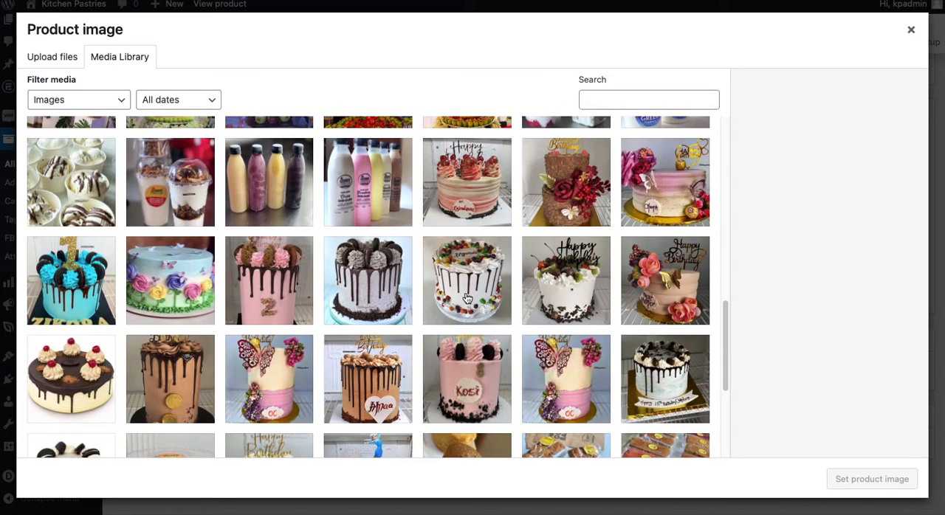
left_click(467, 194)
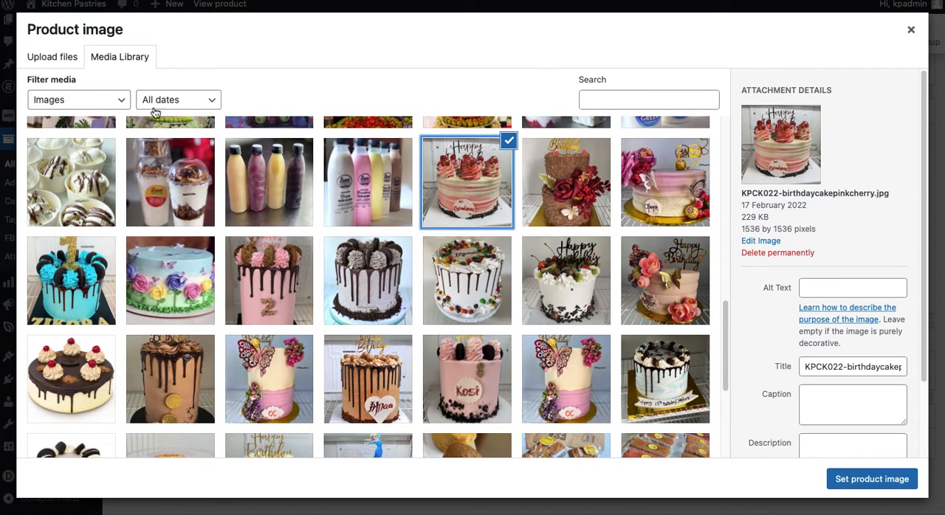
Check the file upload option for the product image, return to the media library and reselect KPCK022-birthdaycakepinkcherry.jpg
left_click(58, 59)
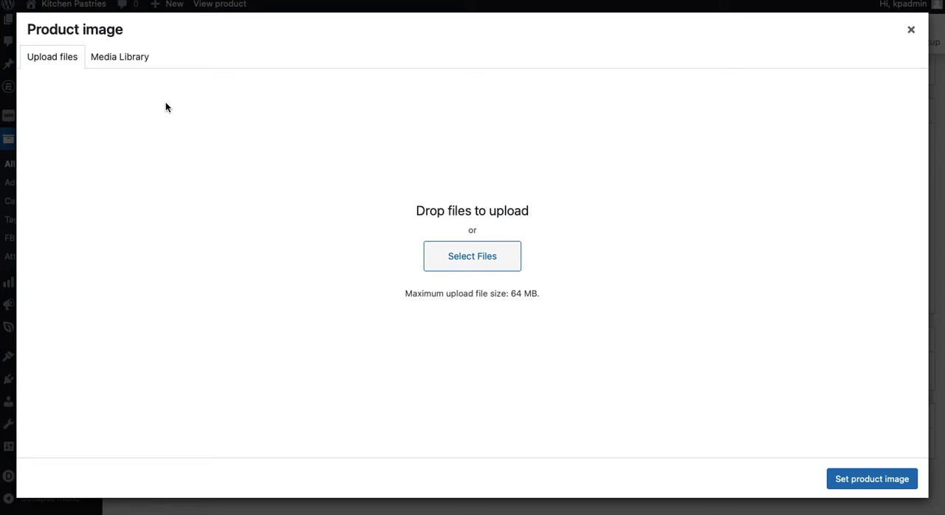
left_click(120, 55)
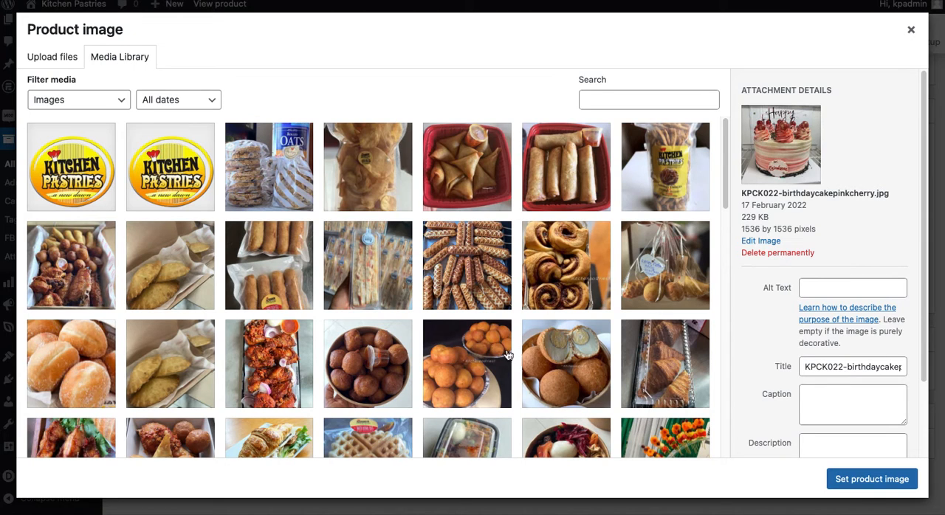
scroll(545, 373, "down", 5)
scroll(545, 373, "down", 3)
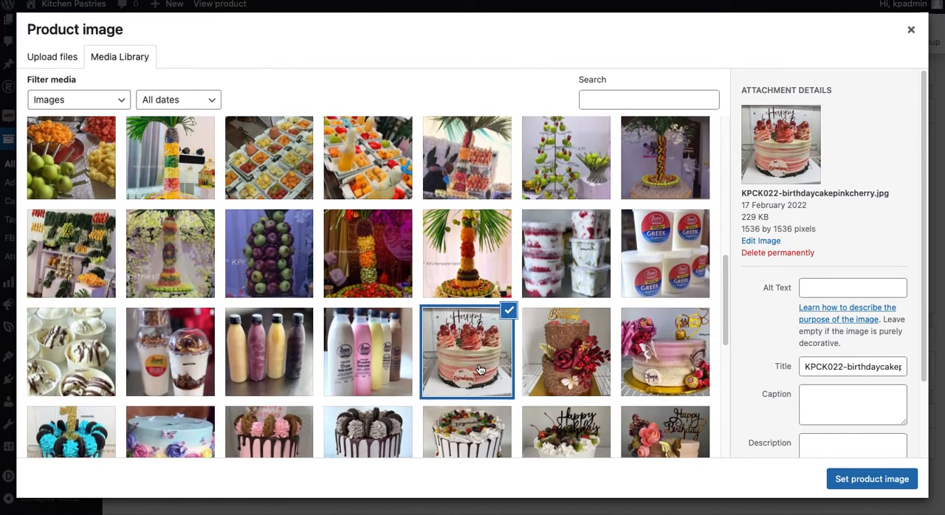
left_click(478, 369)
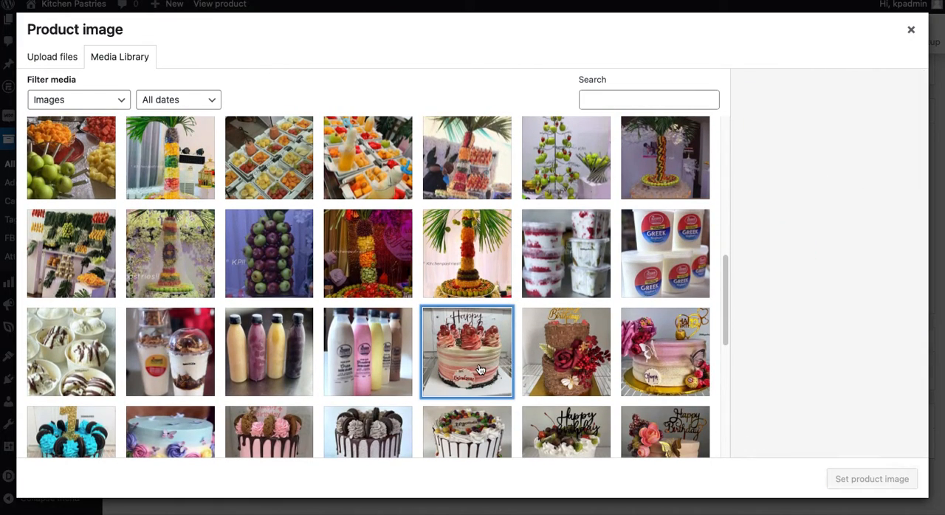
left_click(489, 378)
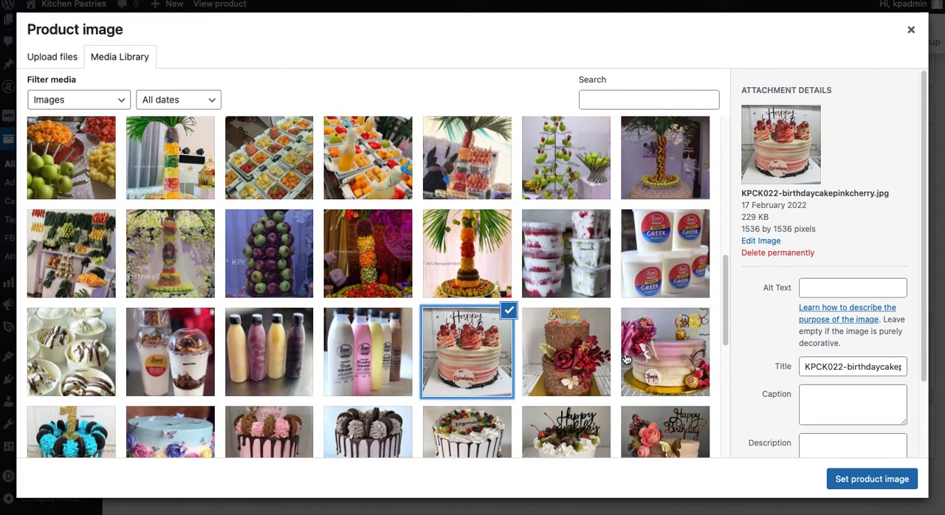
Give the pink cherry cake photo the alt text "Strawberry swirl cake" and set it as the product image
left_click(842, 289)
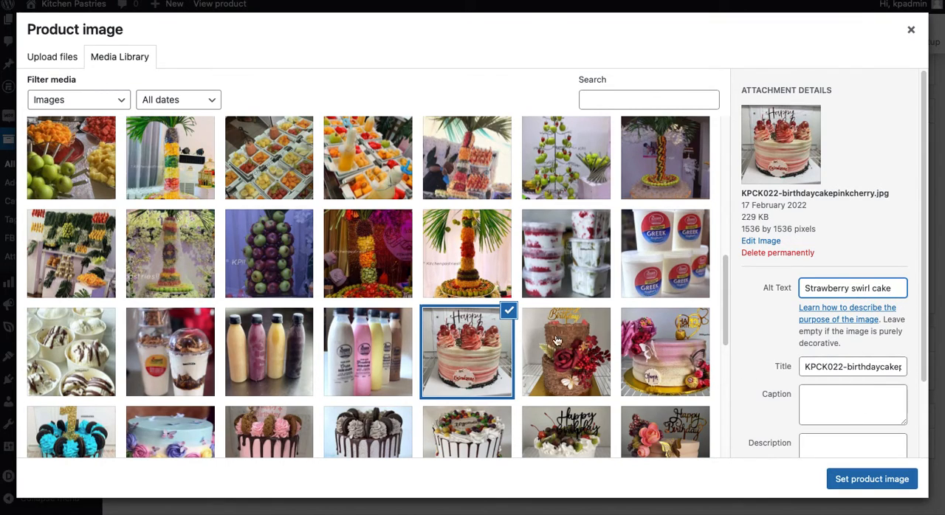
left_click(867, 480)
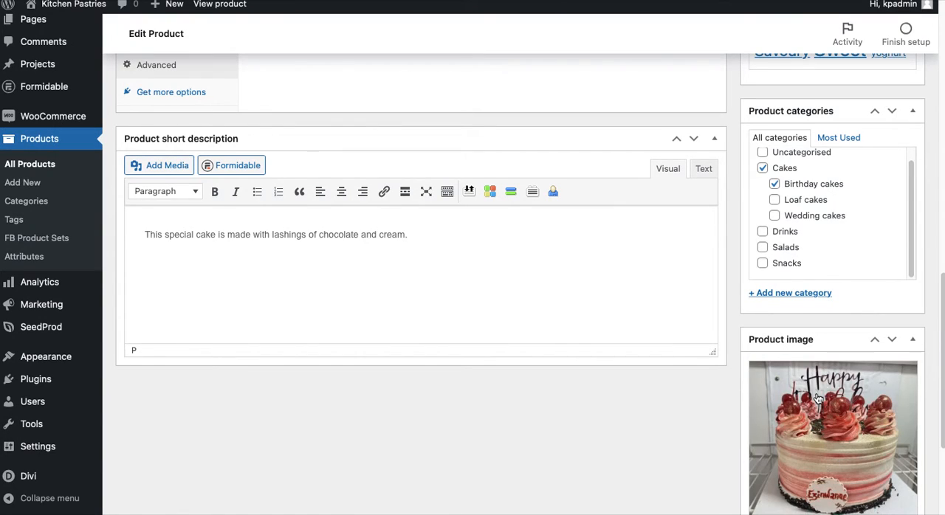
scroll(818, 402, "down", 5)
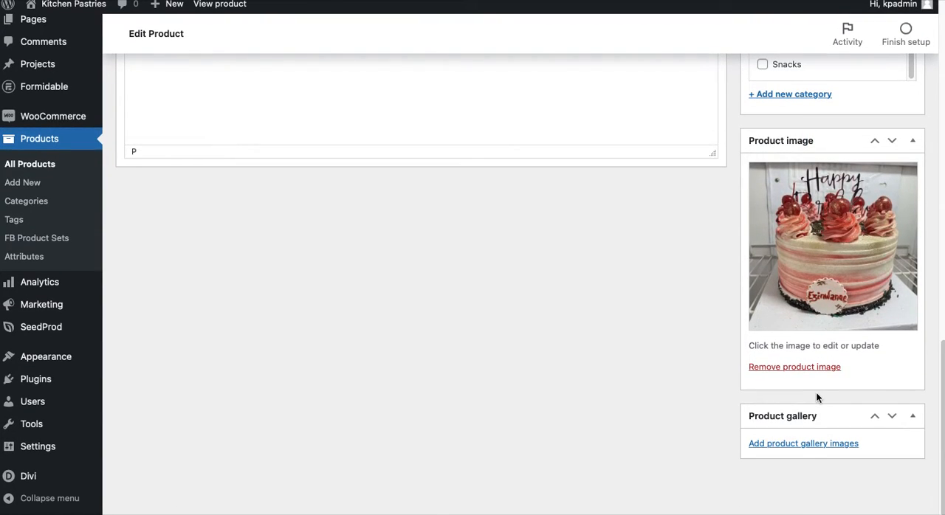
Replace the product image with KPCK021-birthdaycakechocoflakes-scaled.jpg and give it the alt text "Chocolate cake with floral arrangement"
left_click(836, 264)
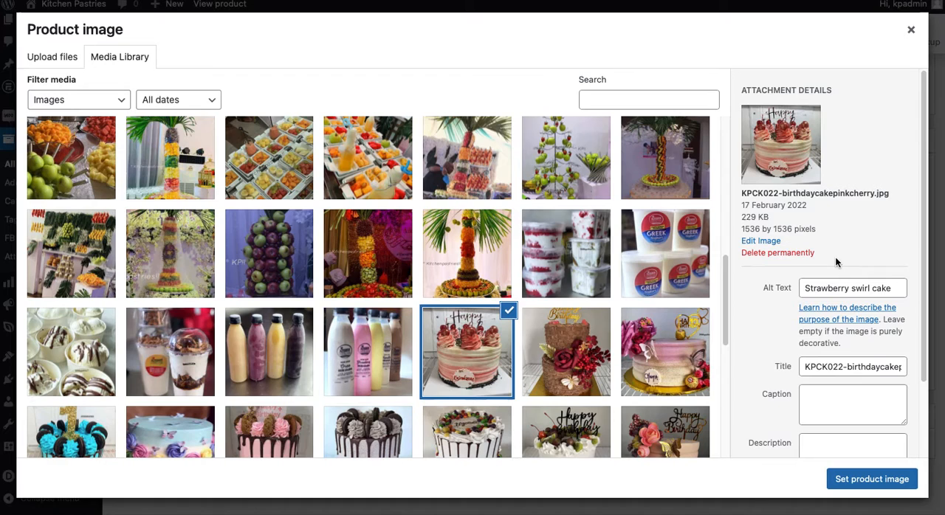
left_click(560, 357)
left_click(820, 322)
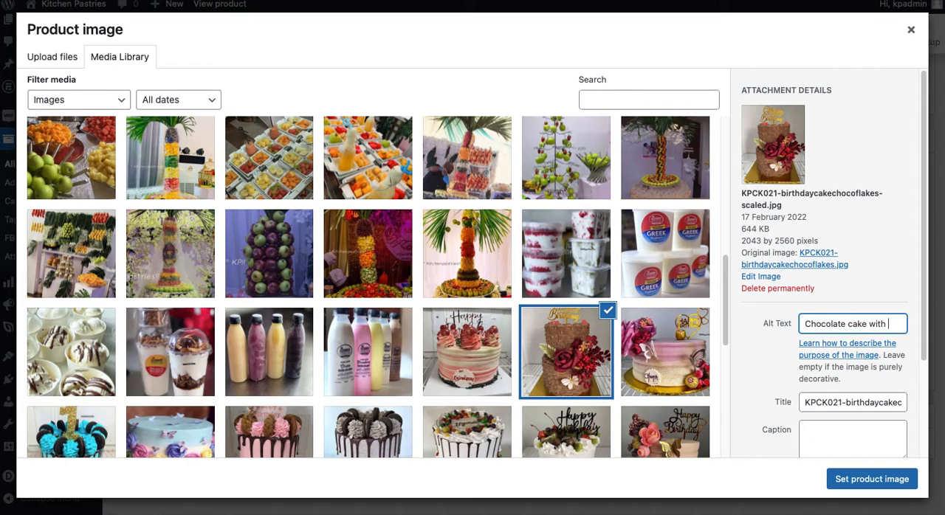
type("ral arran")
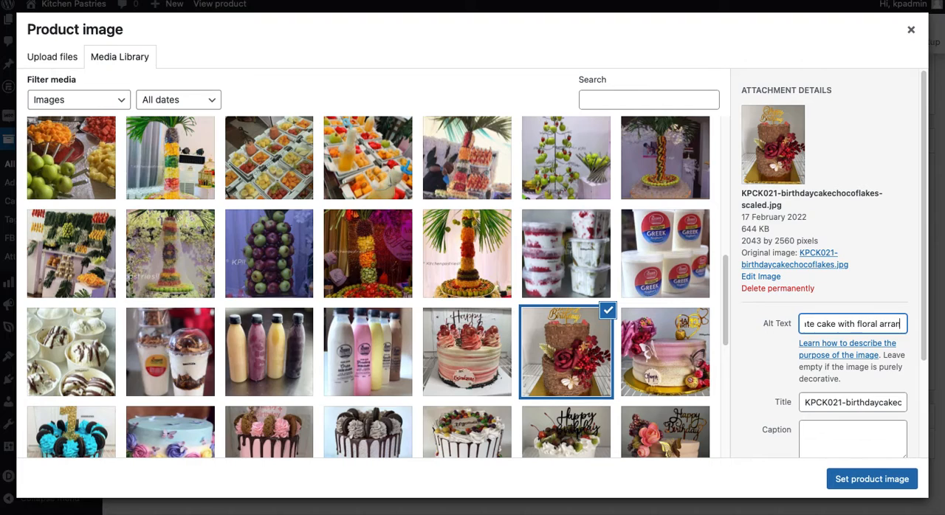
type("gement")
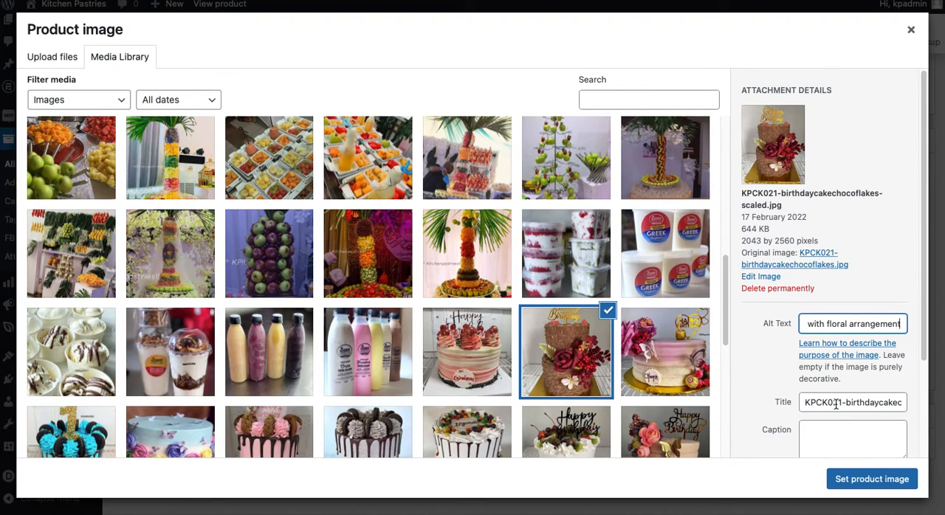
scroll(837, 402, "down", 3)
left_click(874, 480)
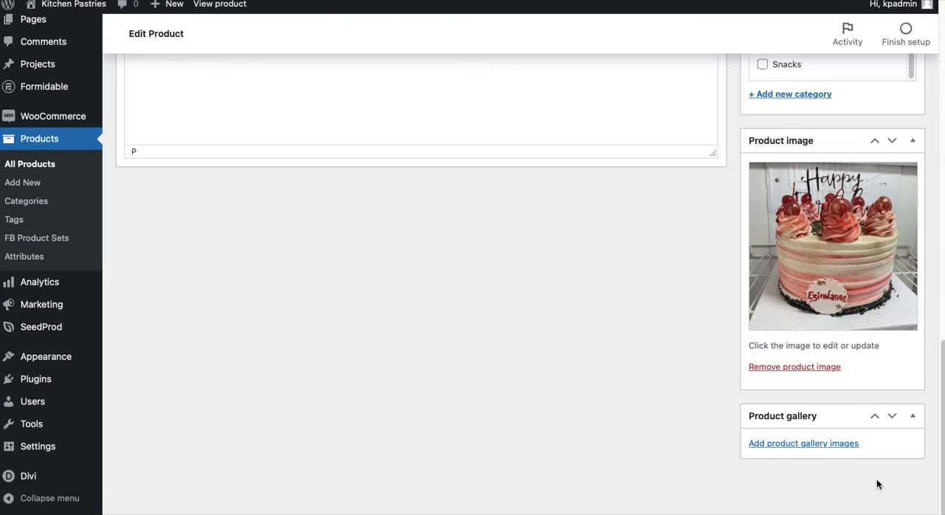
scroll(833, 380, "down", 2)
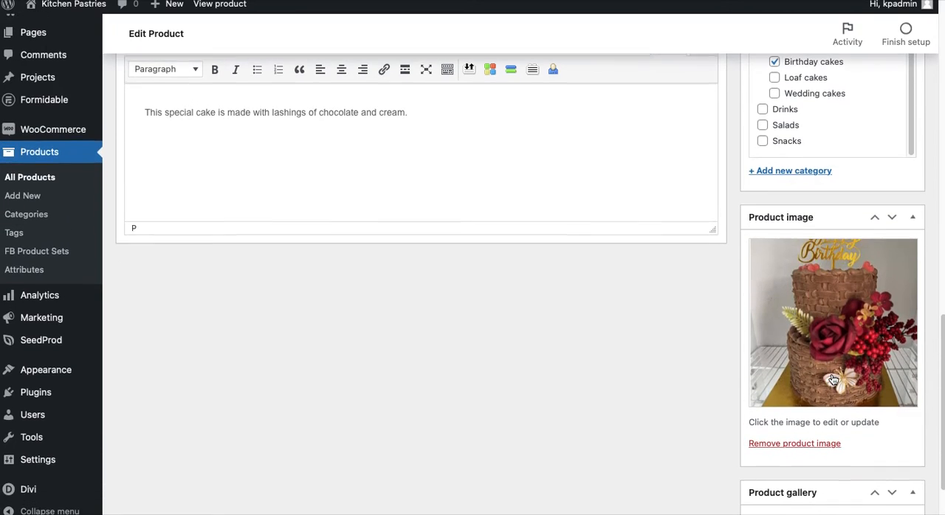
Add KPCK017-birthdaycakepink.jpg, KPCK016-minioreocake.jpg, KPCK014-birthdaycake-scaled.jpg and the white drip cake with coloured sweets to the product gallery
scroll(833, 380, "down", 2)
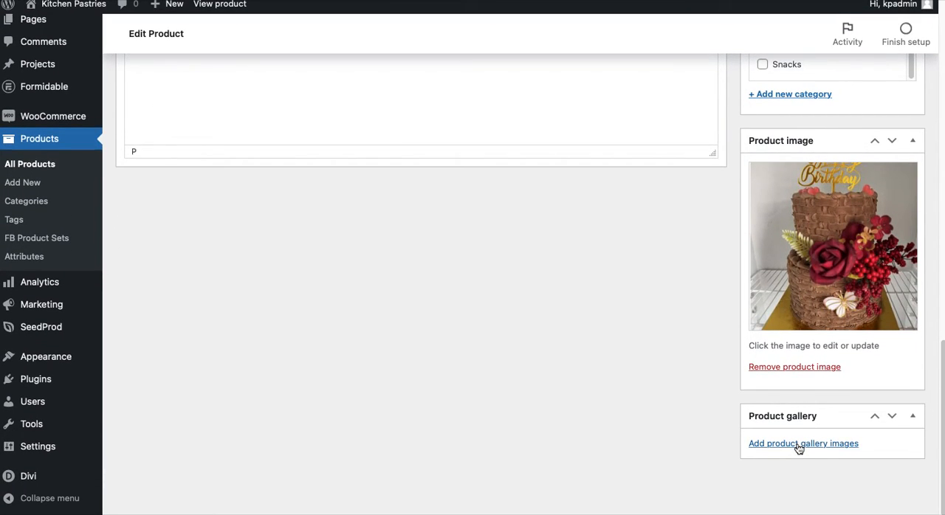
left_click(798, 444)
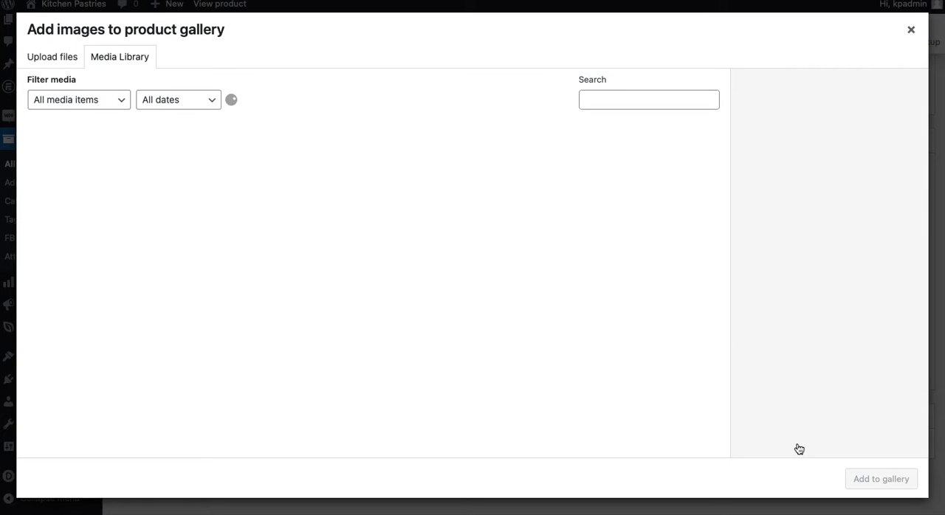
scroll(482, 378, "down", 15)
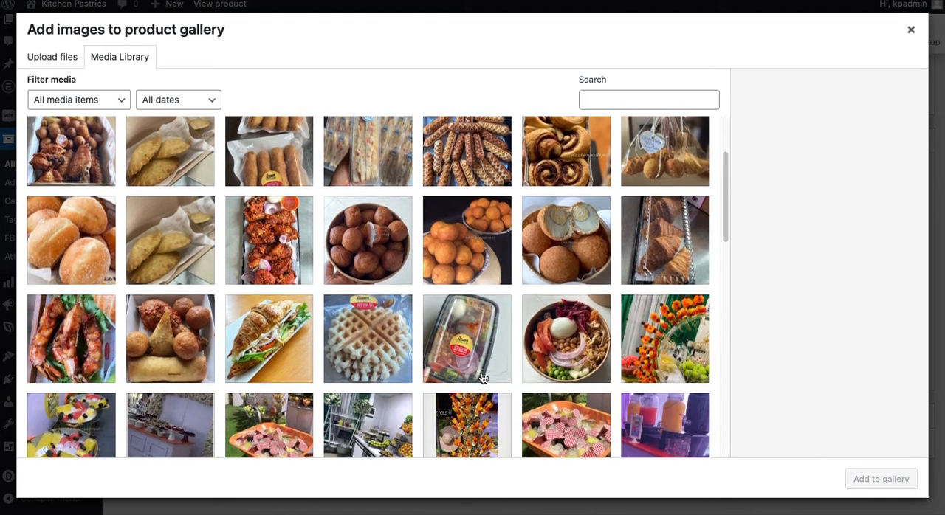
scroll(482, 378, "up", 2)
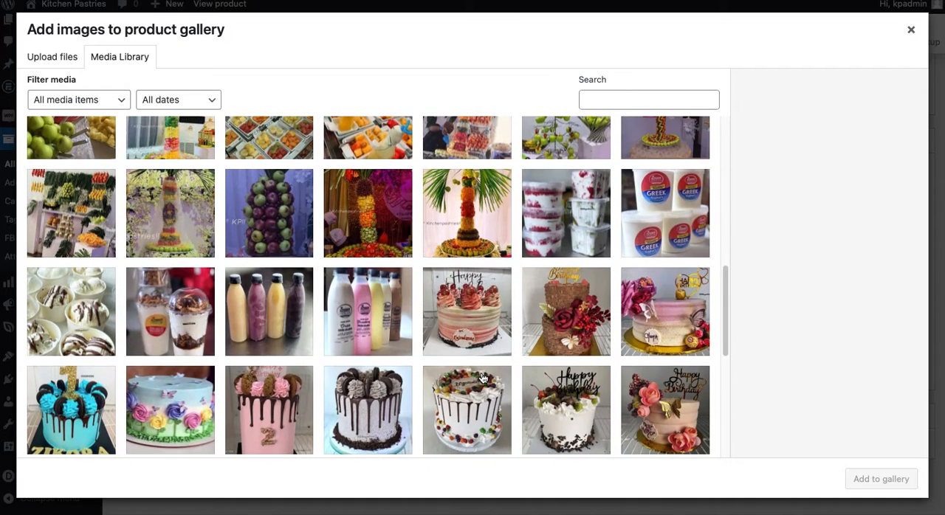
scroll(482, 378, "down", 1)
left_click(279, 367)
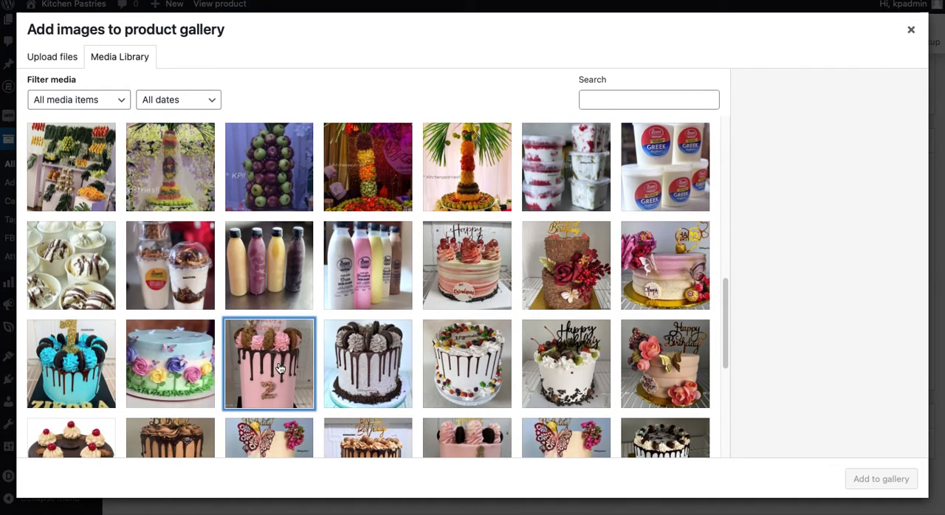
left_click(365, 369)
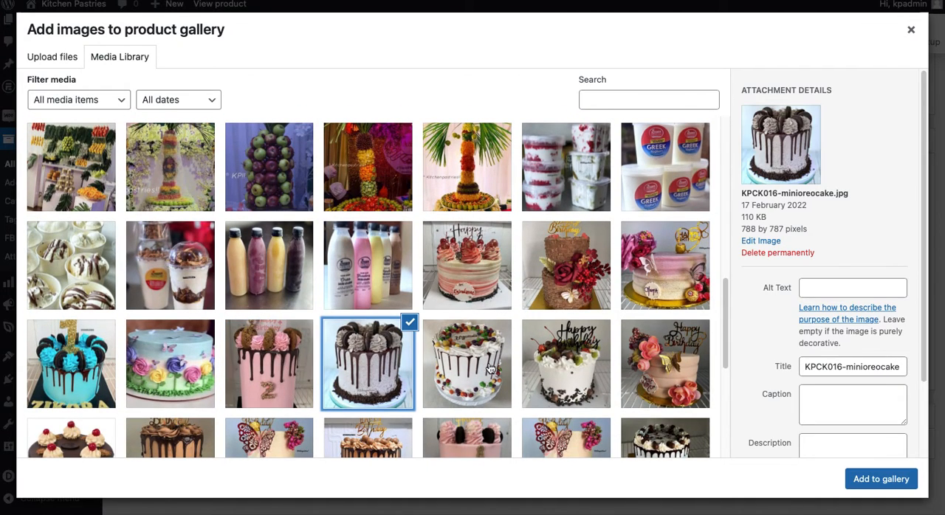
left_click(293, 370)
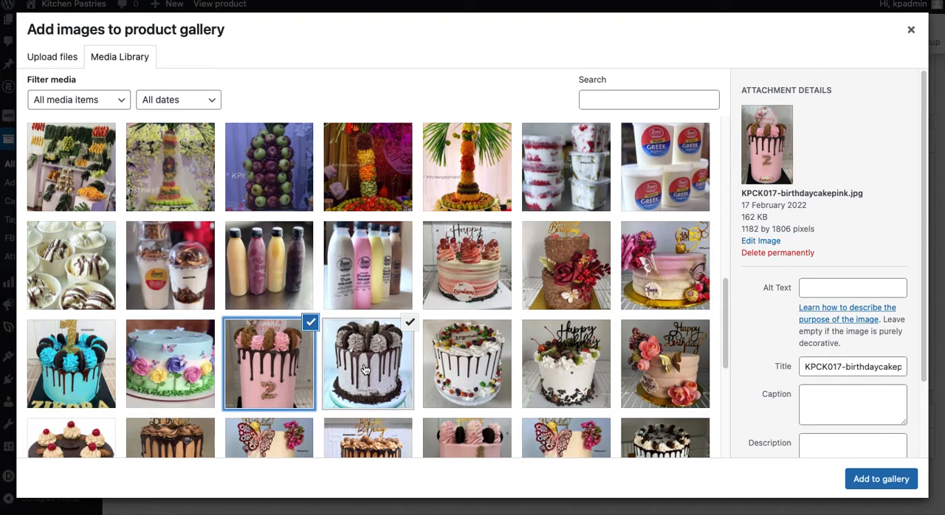
left_click(478, 366)
left_click(559, 365)
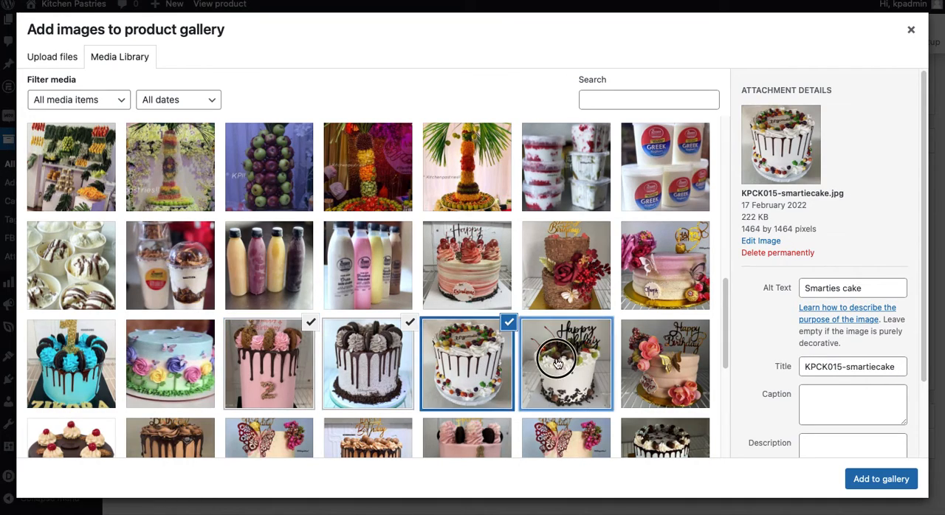
left_click(880, 480)
scroll(861, 461, "down", 3)
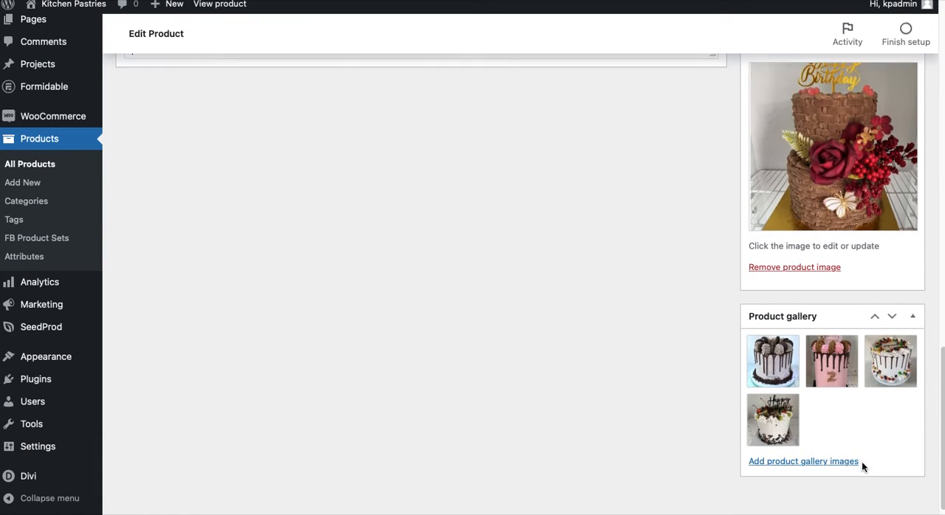
Open a preview of the draft product's shop page and view its main image
scroll(861, 465, "up", 10)
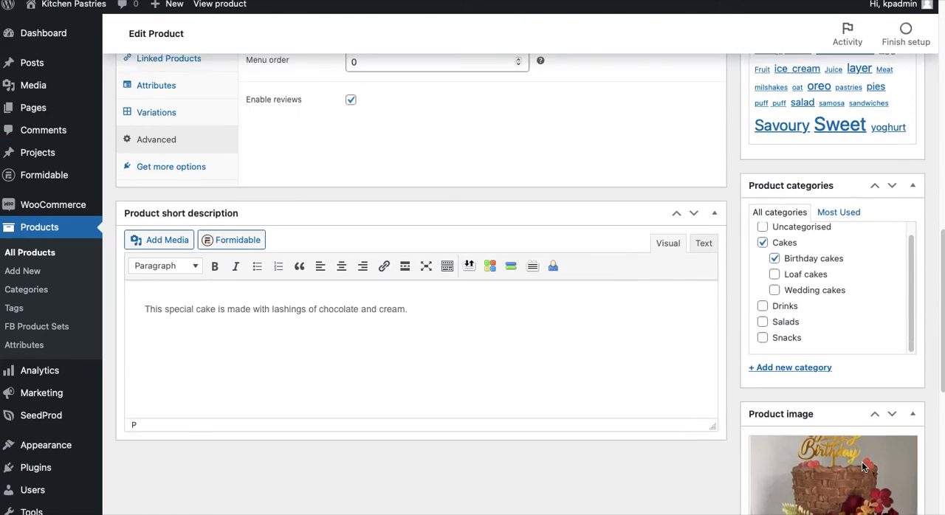
scroll(861, 463, "up", 8)
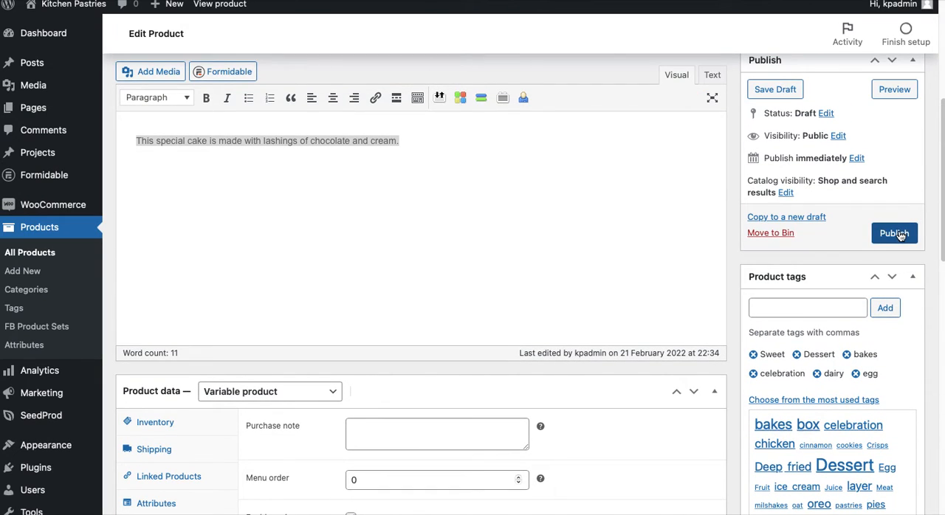
left_click(901, 93)
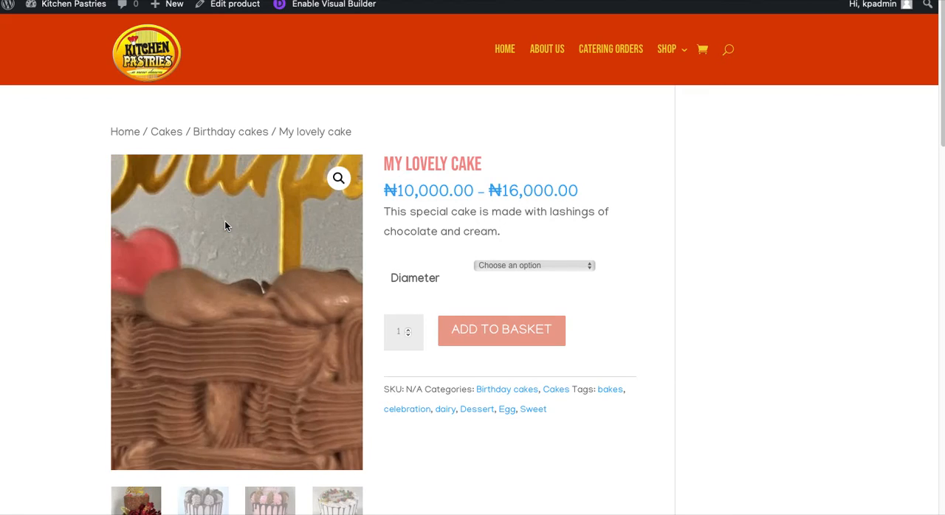
scroll(27, 327, "down", 2)
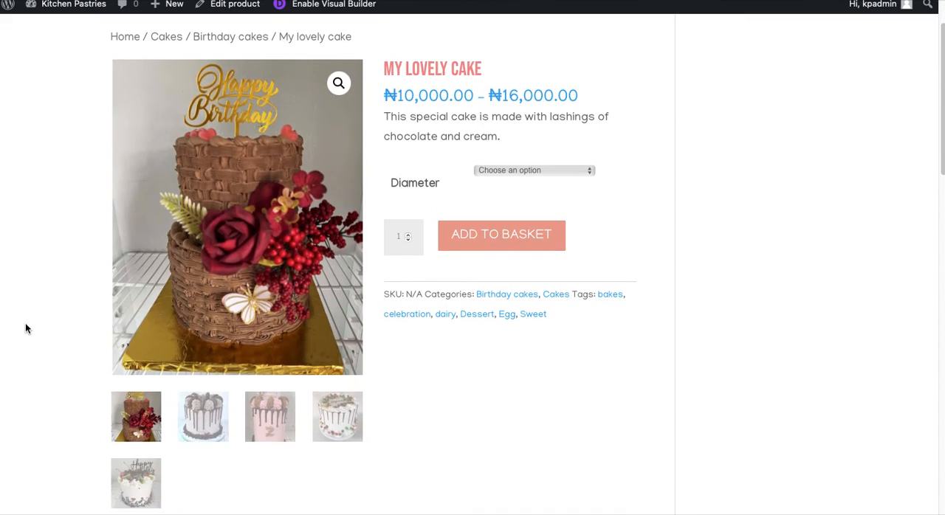
View the product gallery photos one by one in the preview and check the available diameter options
left_click(202, 419)
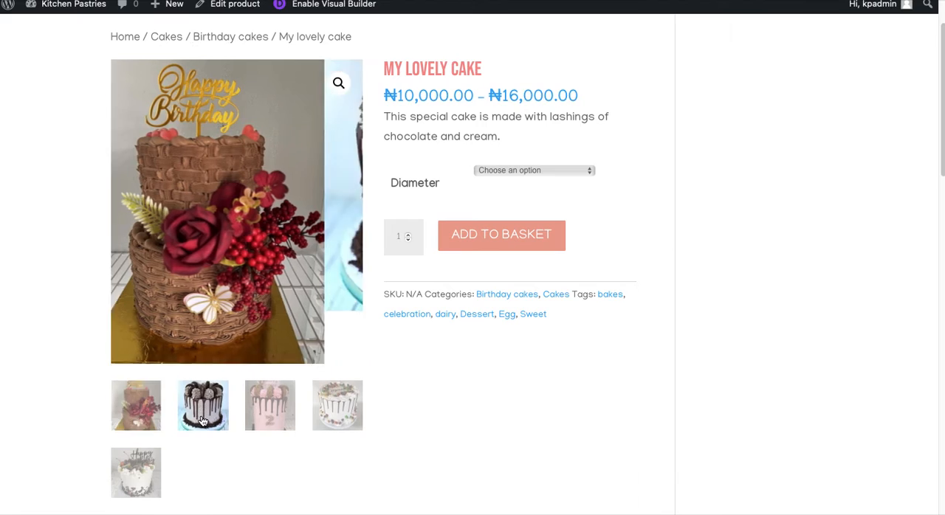
left_click(261, 373)
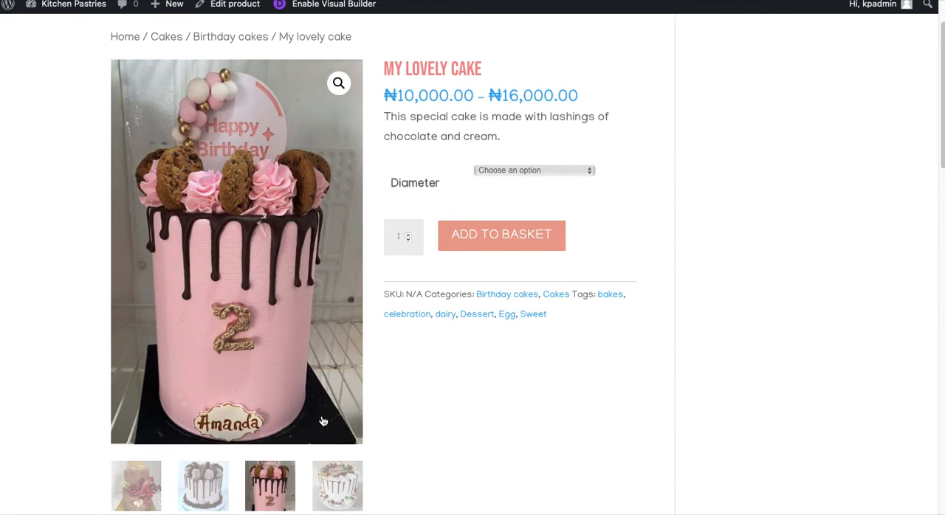
left_click(336, 477)
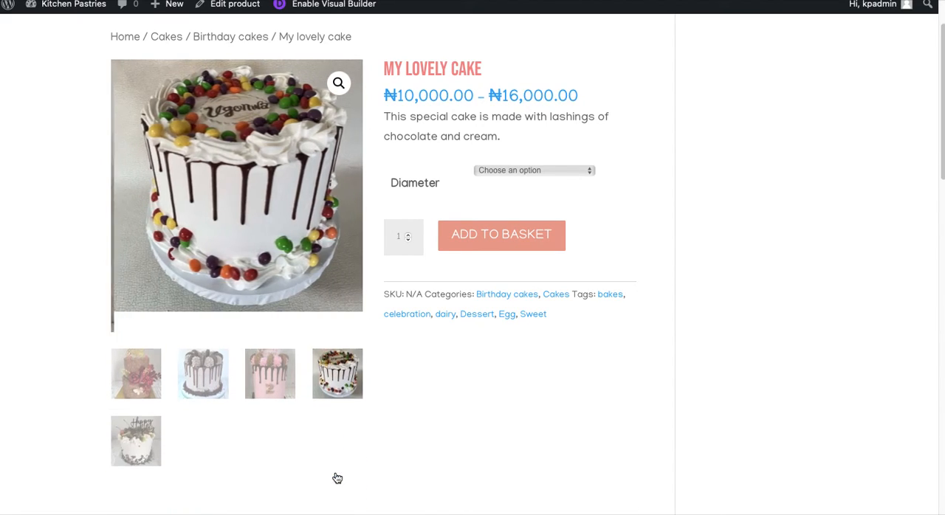
left_click(136, 435)
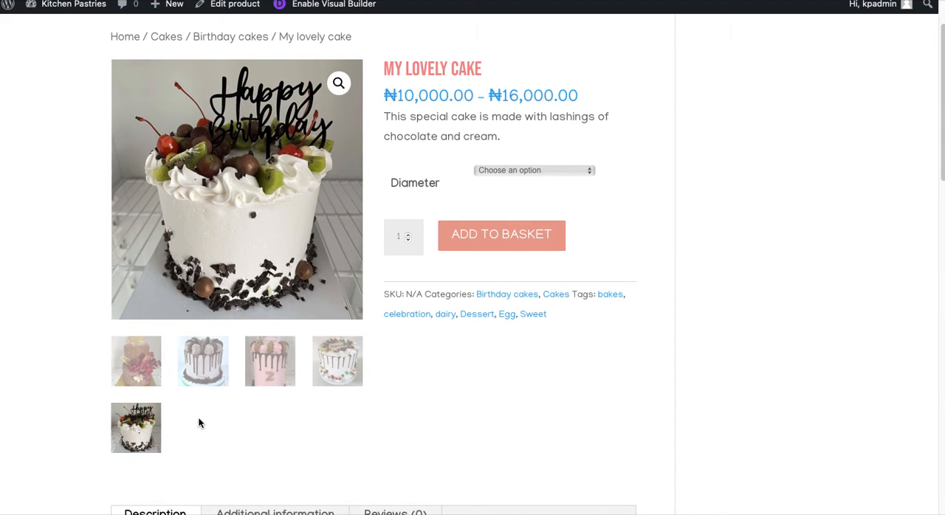
left_click(270, 365)
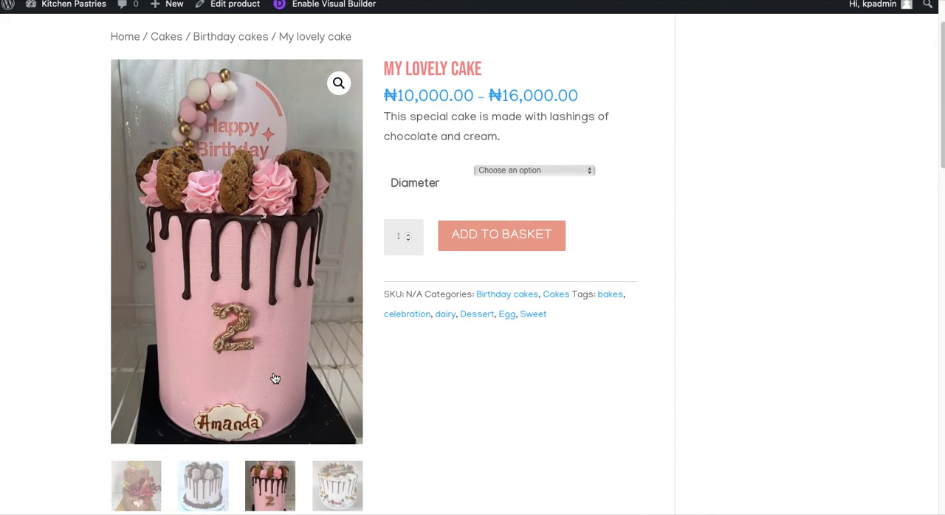
left_click(137, 479)
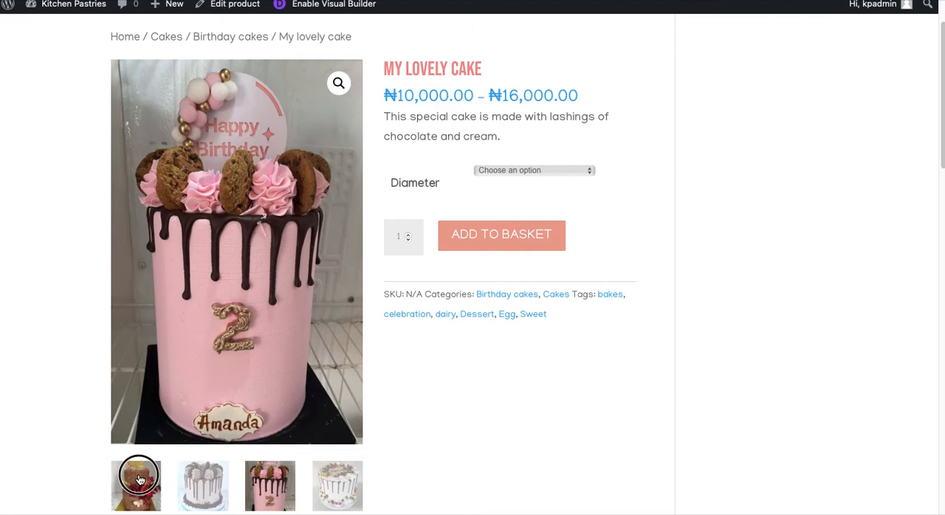
left_click(199, 432)
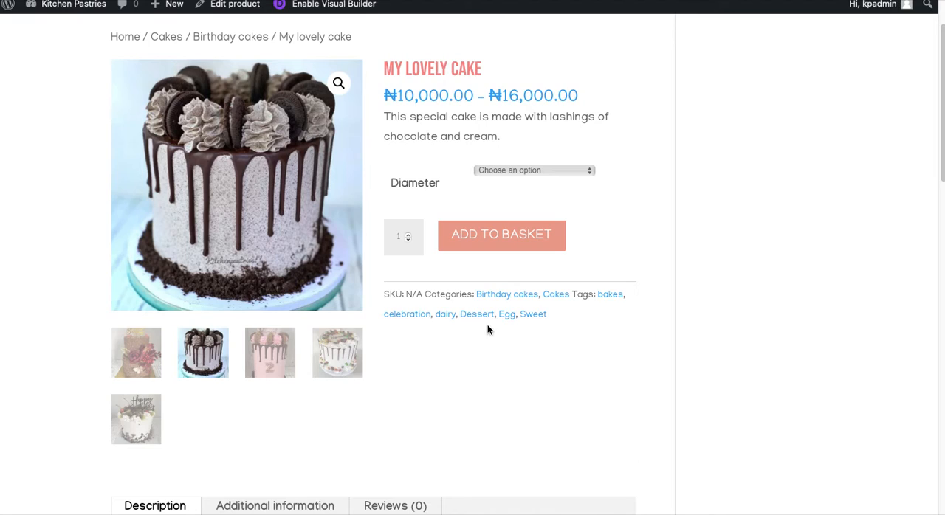
left_click(534, 170)
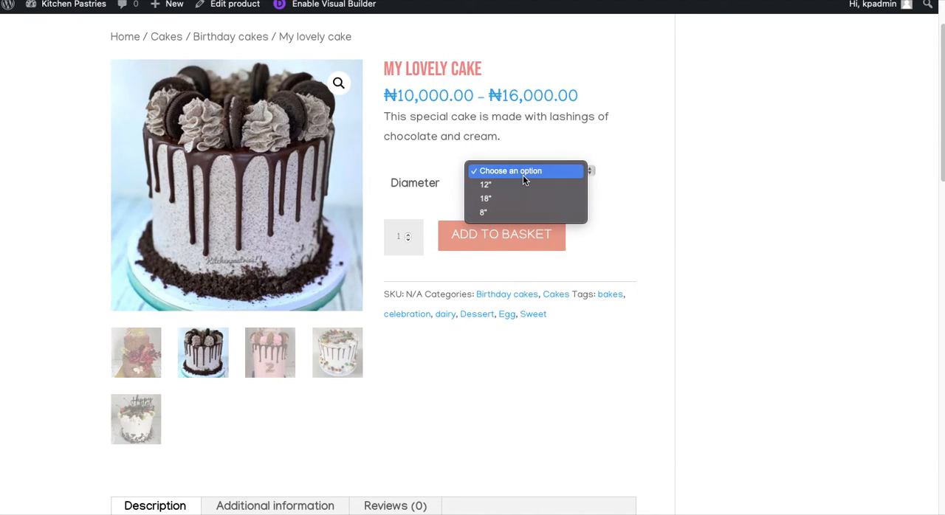
left_click(649, 186)
Review the description, additional information and reviews sections of the previewed product page
scroll(650, 186, "down", 5)
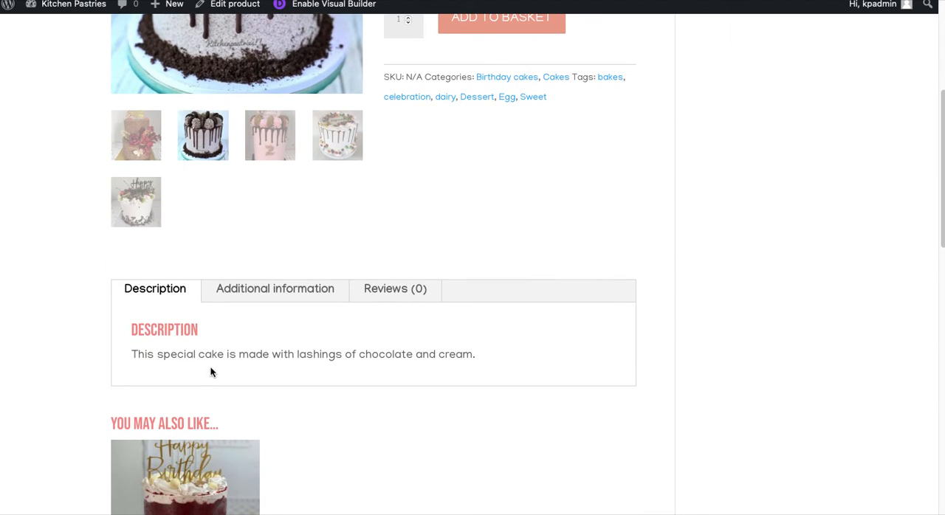
left_click(254, 300)
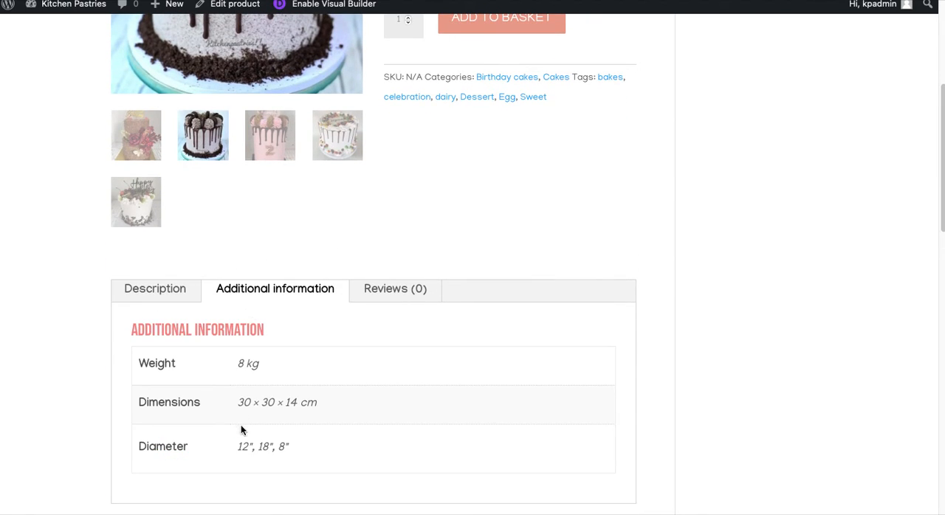
scroll(241, 431, "down", 1)
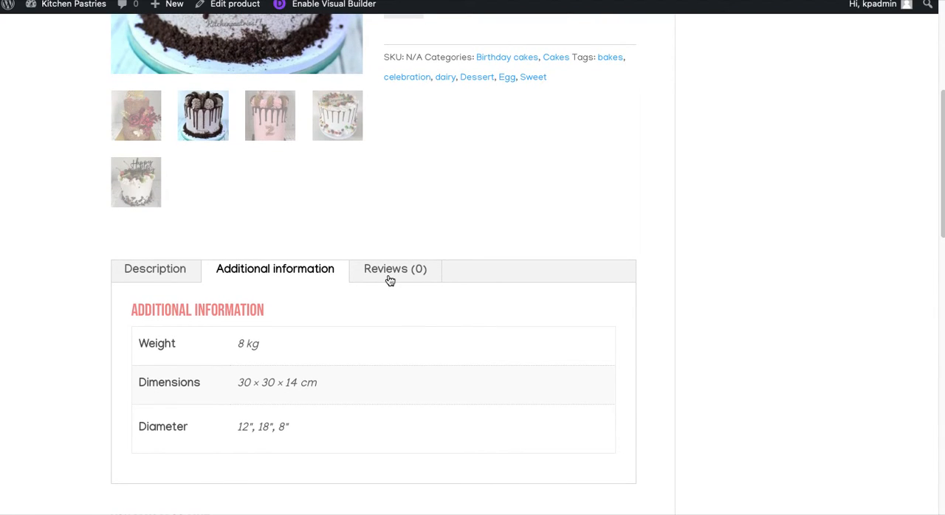
left_click(390, 280)
scroll(289, 376, "down", 3)
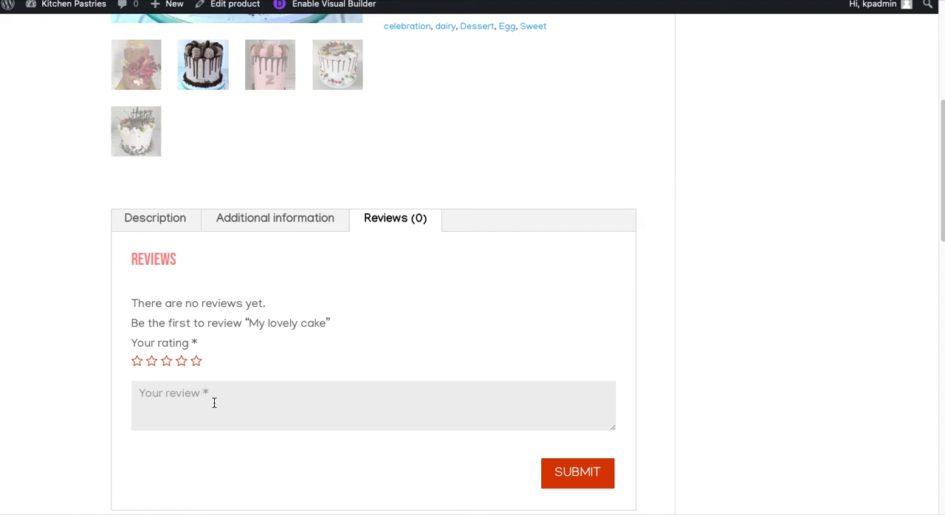
scroll(496, 451, "down", 5)
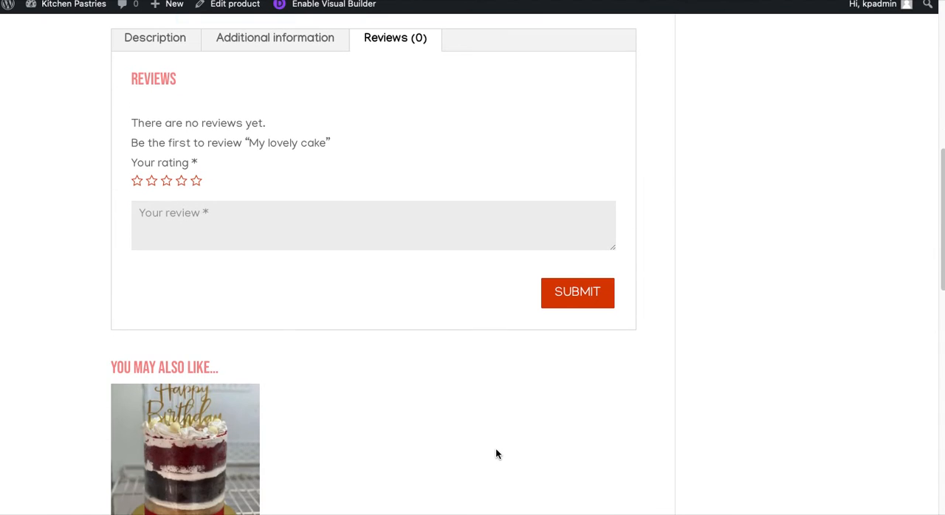
Examine the "You may also like" and related products sections of the previewed product page and return to the product summary
scroll(496, 452, "down", 2)
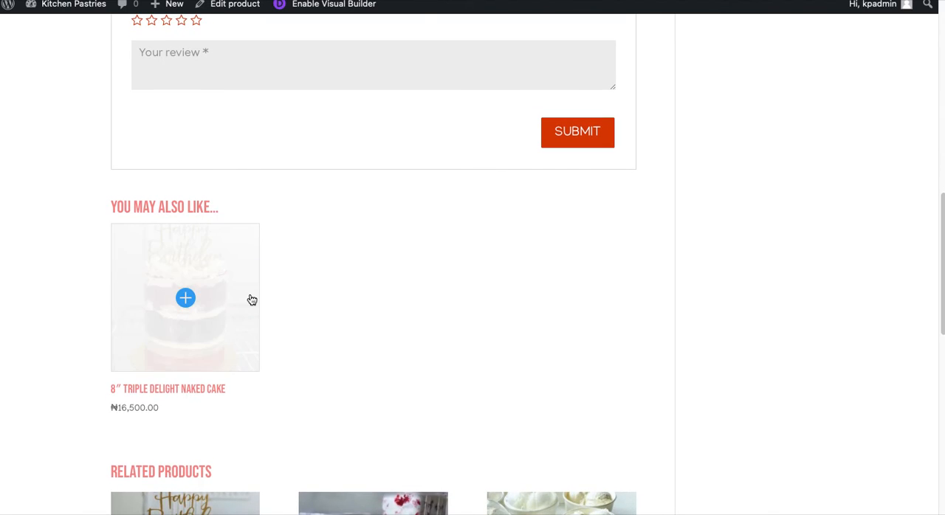
scroll(252, 299, "up", 10)
scroll(278, 431, "down", 10)
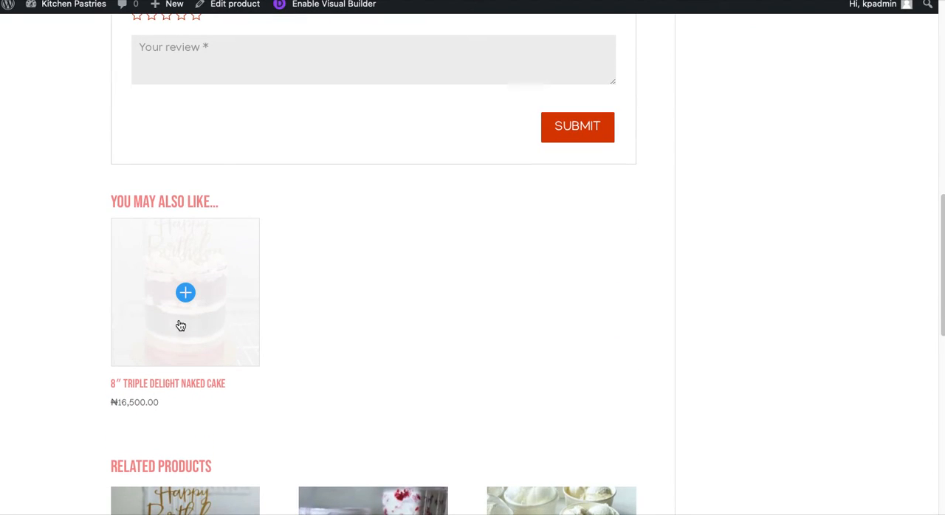
scroll(361, 332, "down", 5)
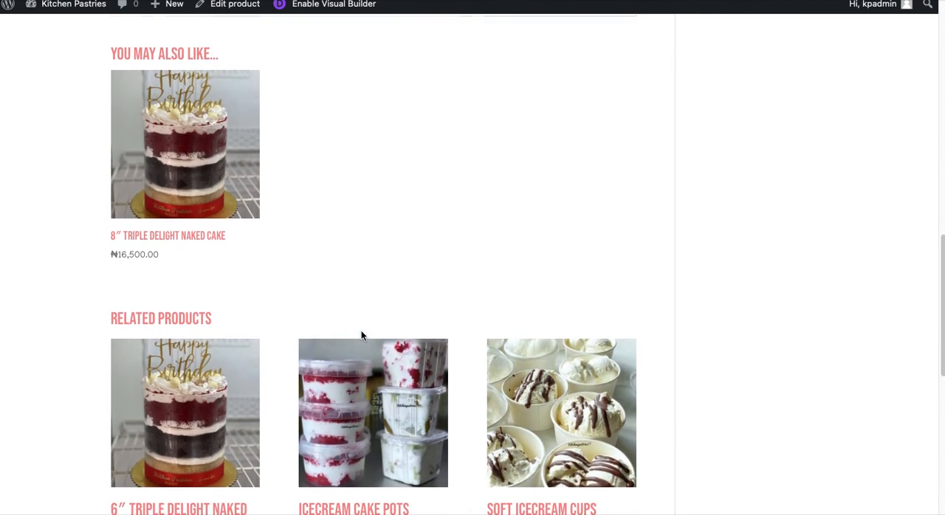
scroll(361, 336, "down", 2)
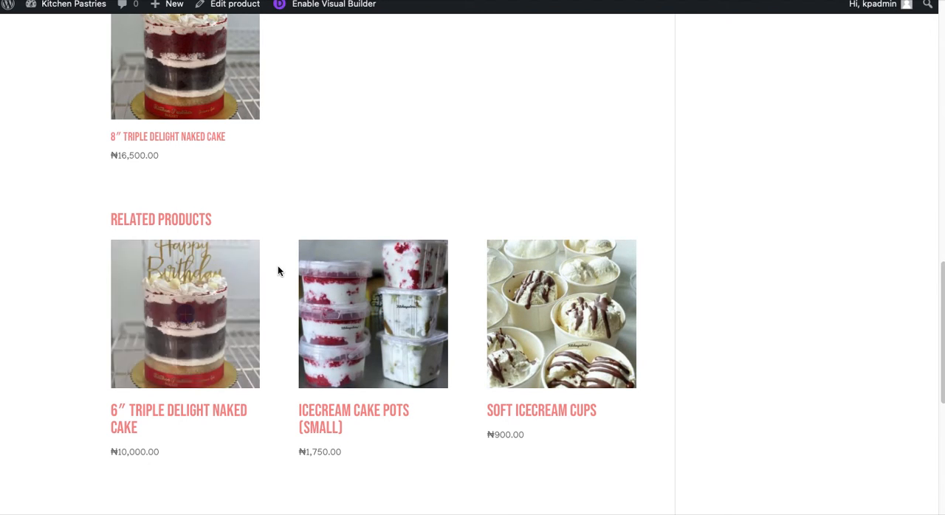
scroll(481, 192, "up", 5)
scroll(482, 192, "up", 10)
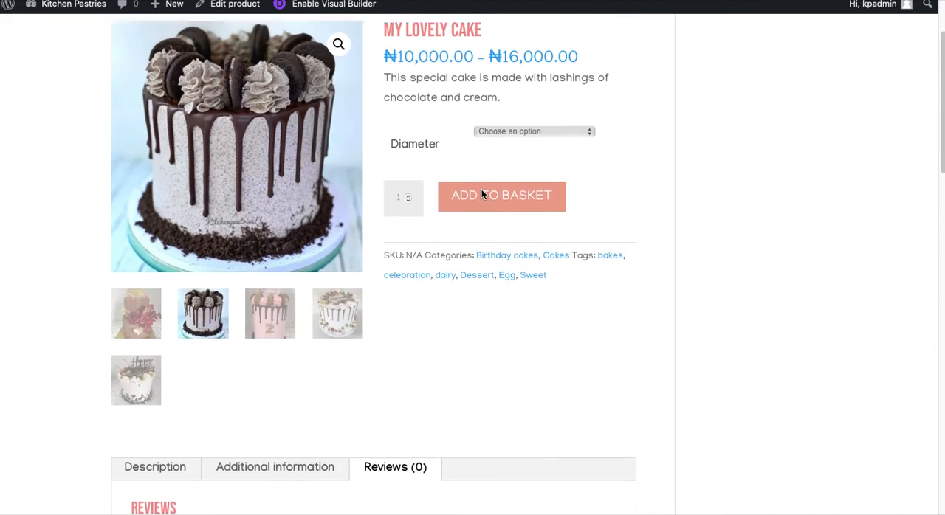
Return to the product editor, publish "My lovely cake" and open its live shop page
left_click(444, 0)
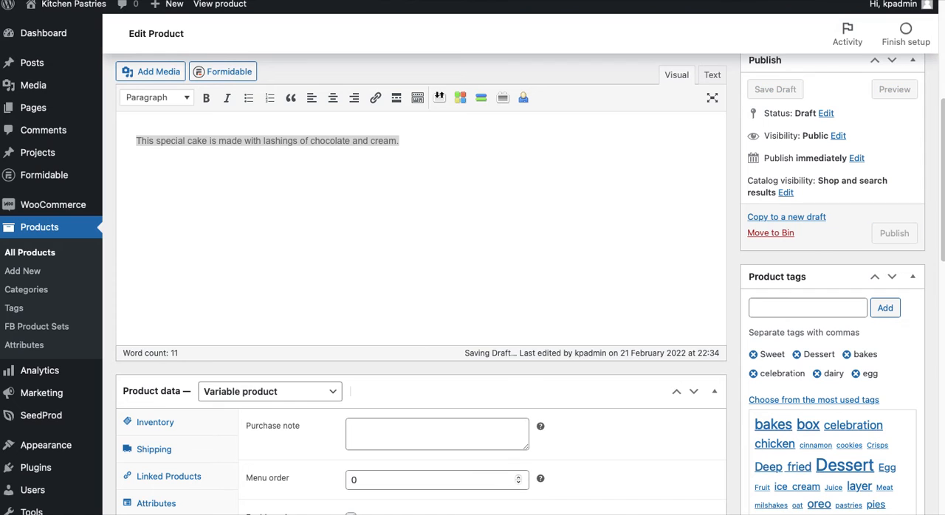
scroll(823, 162, "up", 3)
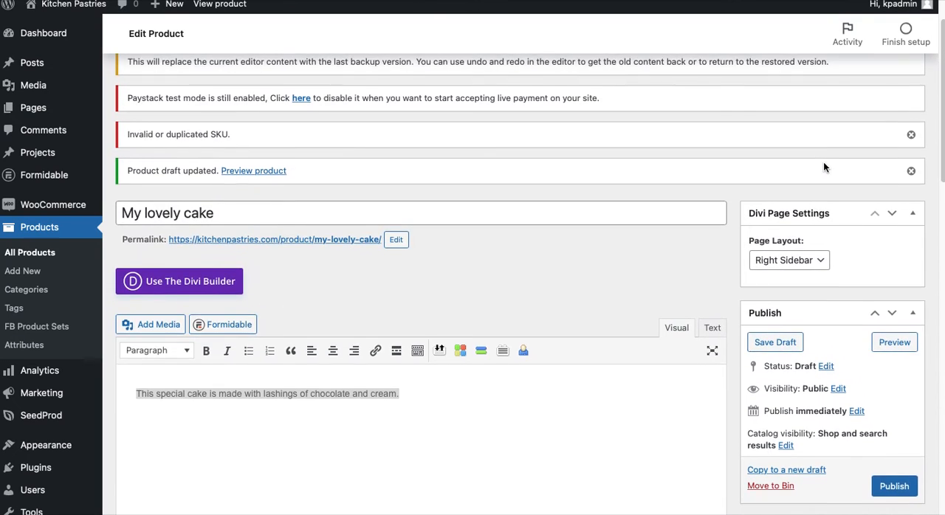
scroll(823, 162, "down", 4)
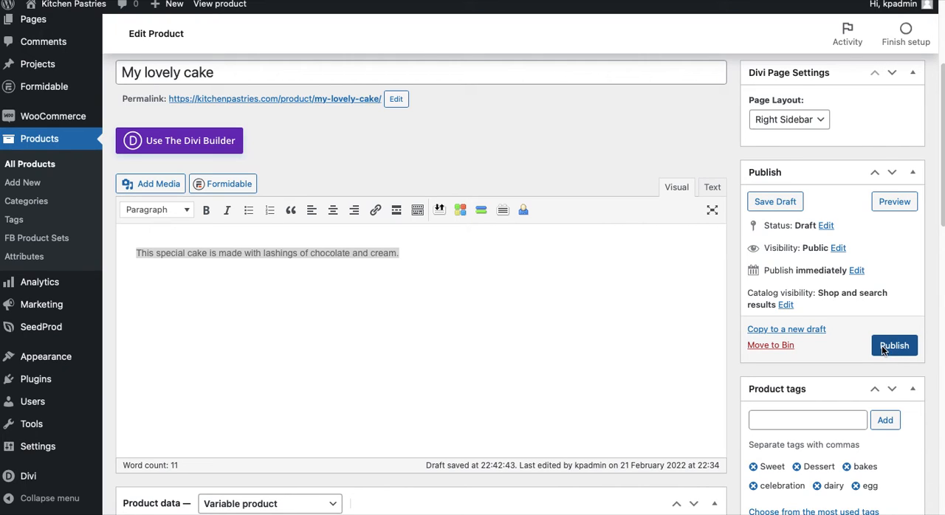
left_click(884, 347)
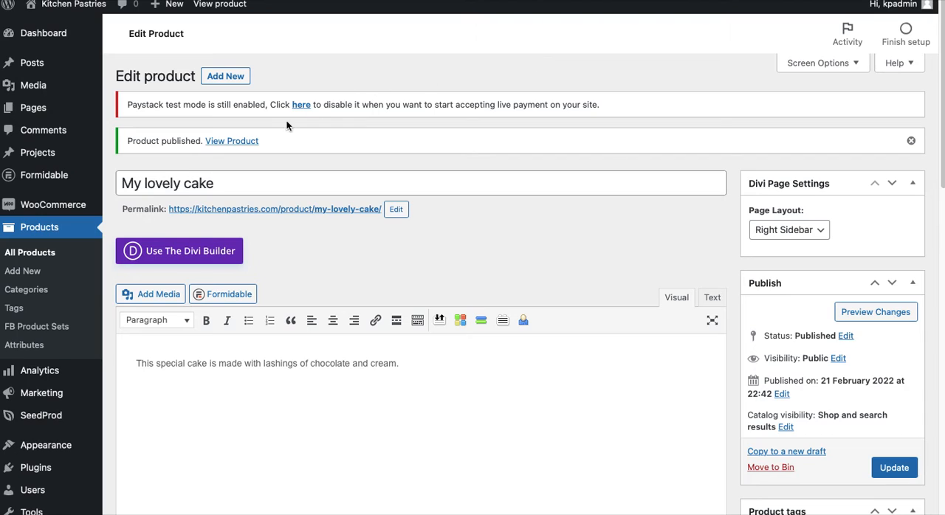
left_click(243, 141)
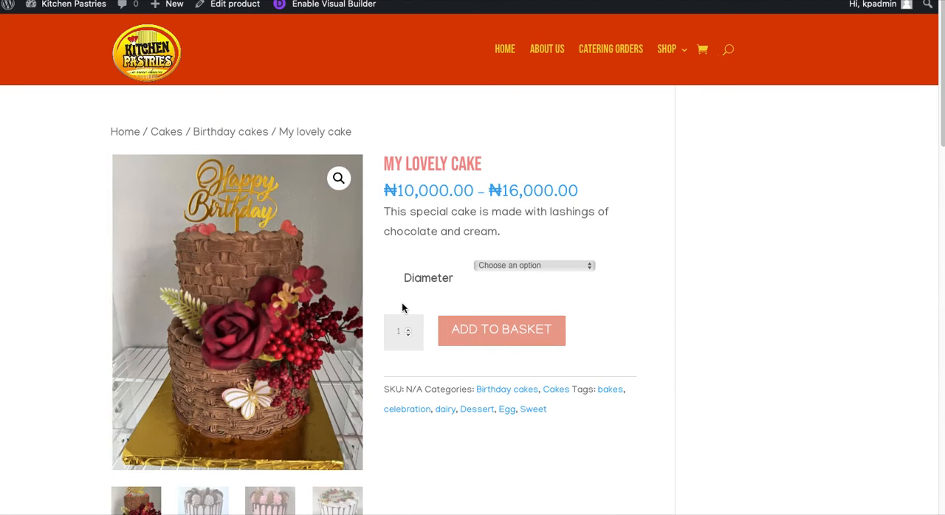
Choose the 12" diameter for "My lovely cake" and add one to the basket
left_click(512, 265)
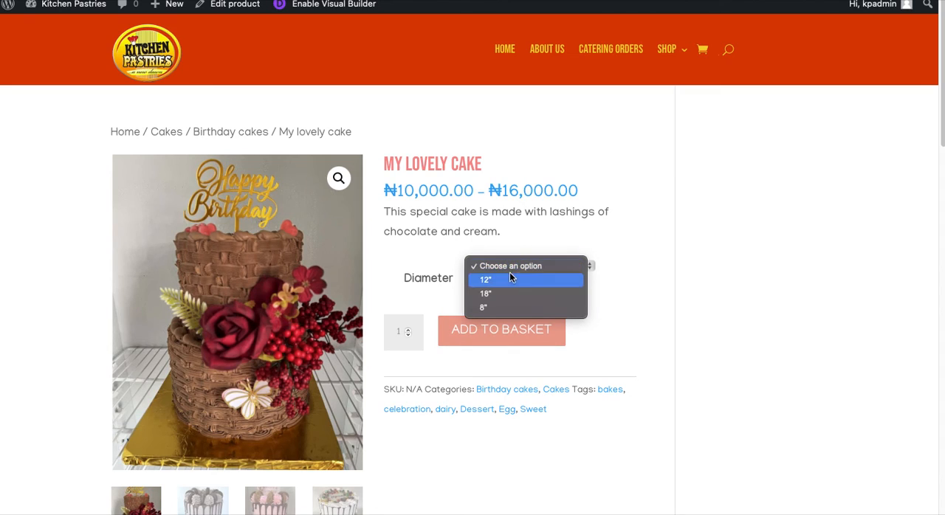
left_click(508, 280)
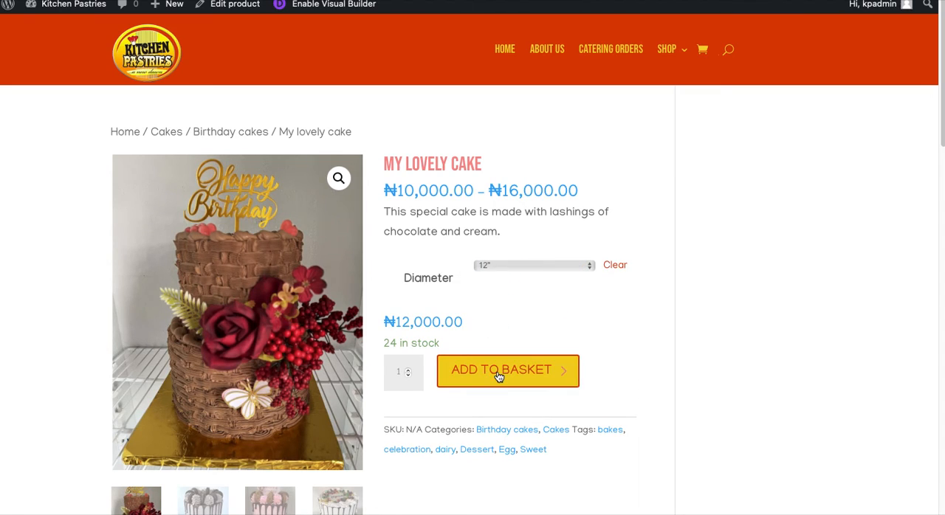
left_click(501, 371)
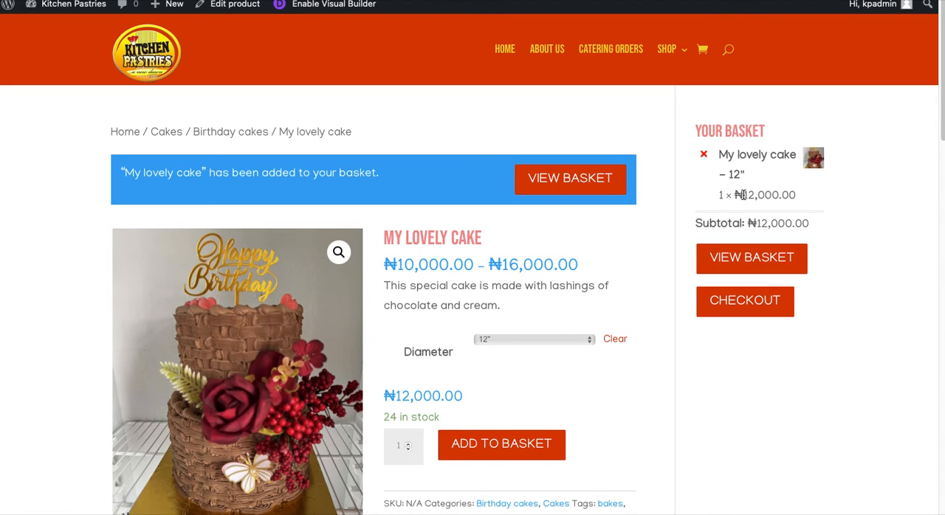
Look through the live product page's gallery, description and recommended products, and return to the basket summary
scroll(555, 371, "down", 3)
scroll(556, 373, "down", 6)
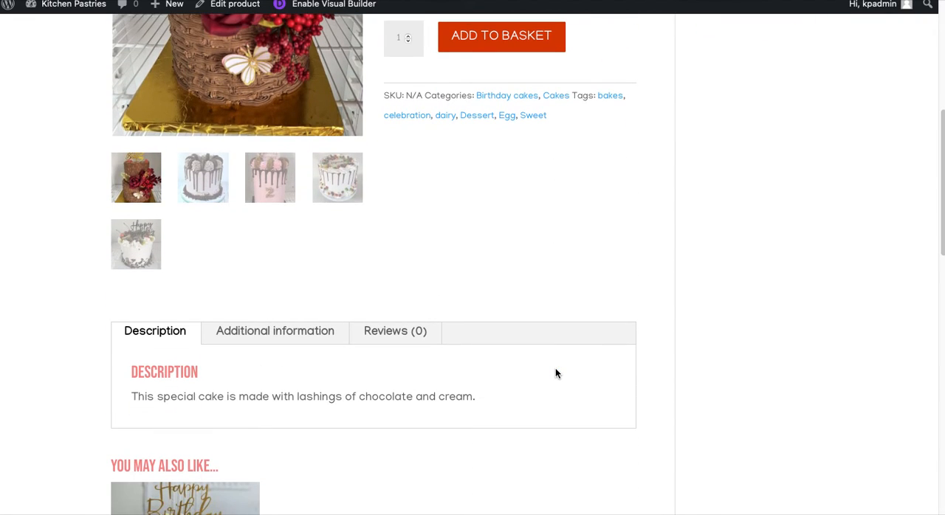
scroll(556, 374, "down", 7)
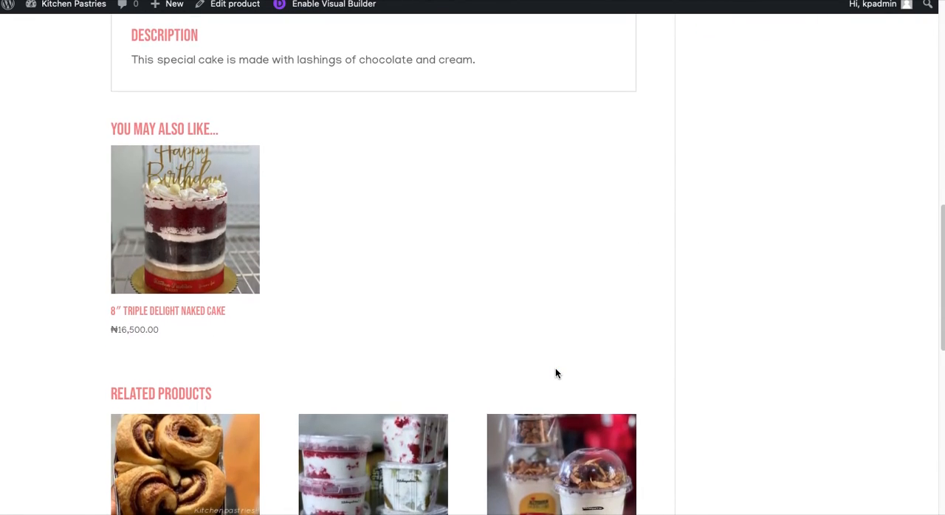
scroll(556, 374, "down", 5)
scroll(555, 374, "up", 20)
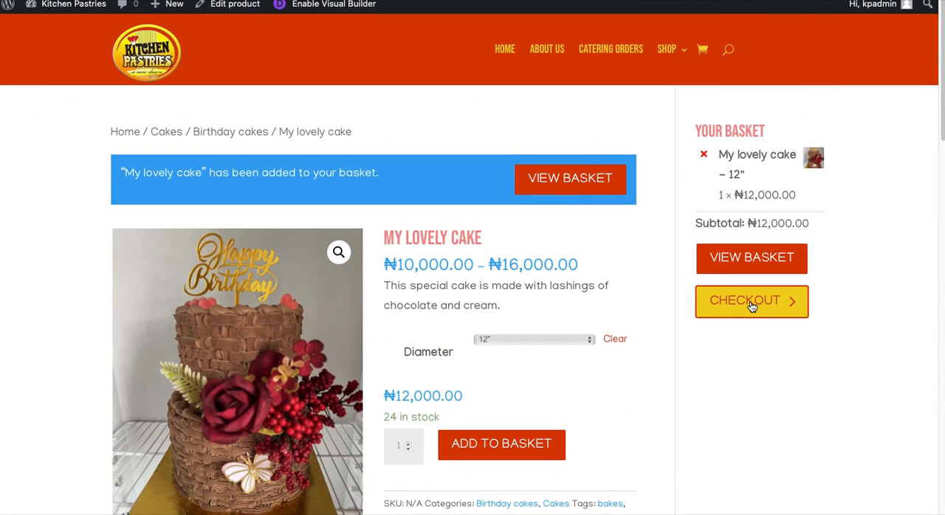
Open the checkout, review the billing fields, order summary and payment method, and return to the product page
left_click(751, 306)
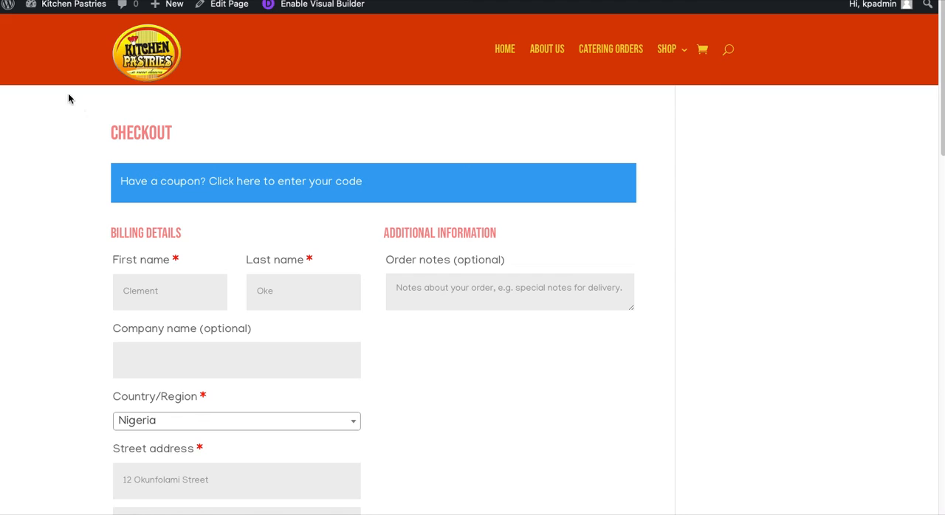
scroll(190, 276, "down", 10)
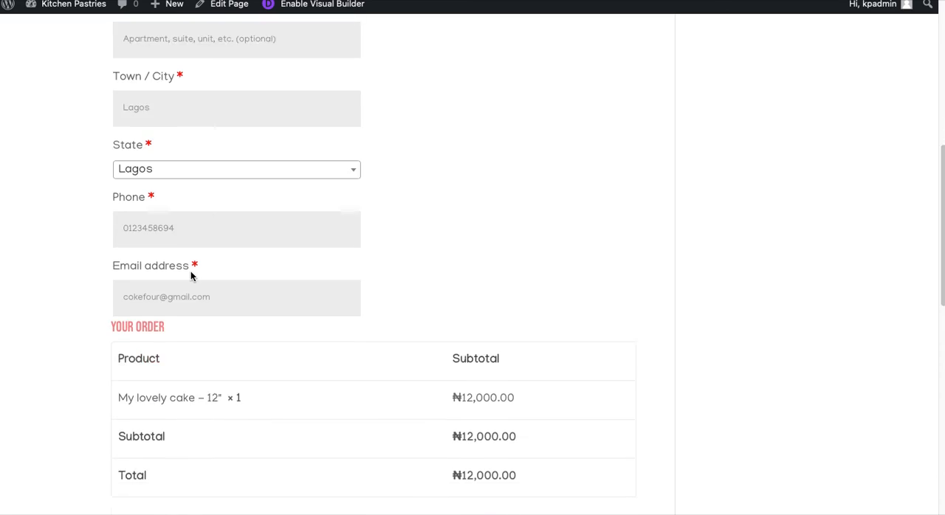
scroll(190, 276, "down", 3)
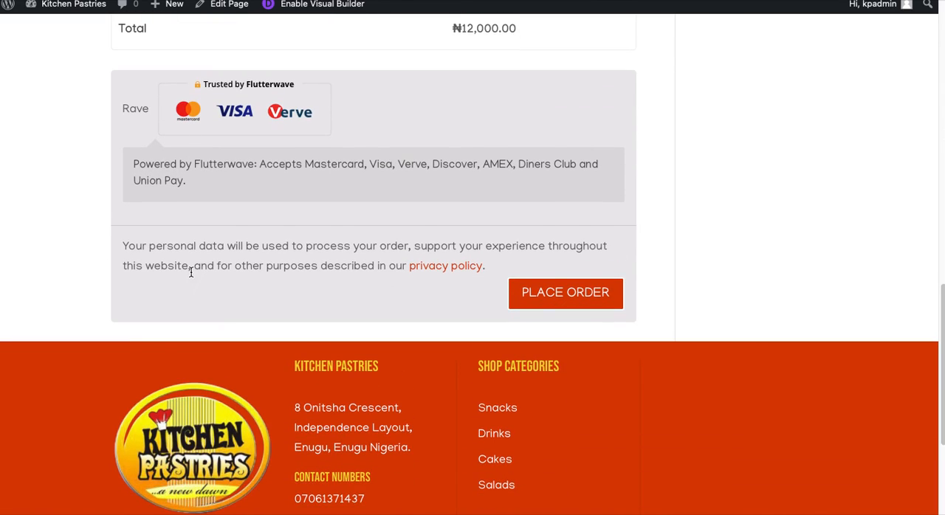
scroll(190, 272, "up", 15)
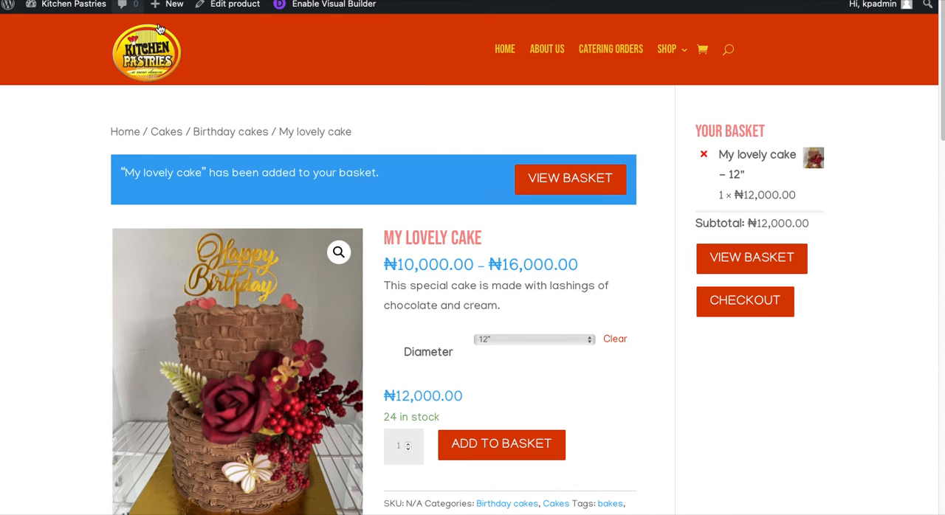
View the basket and add the suggested "Box of 10 fried springrolls" to it from its product page
left_click(586, 184)
scroll(451, 342, "down", 1)
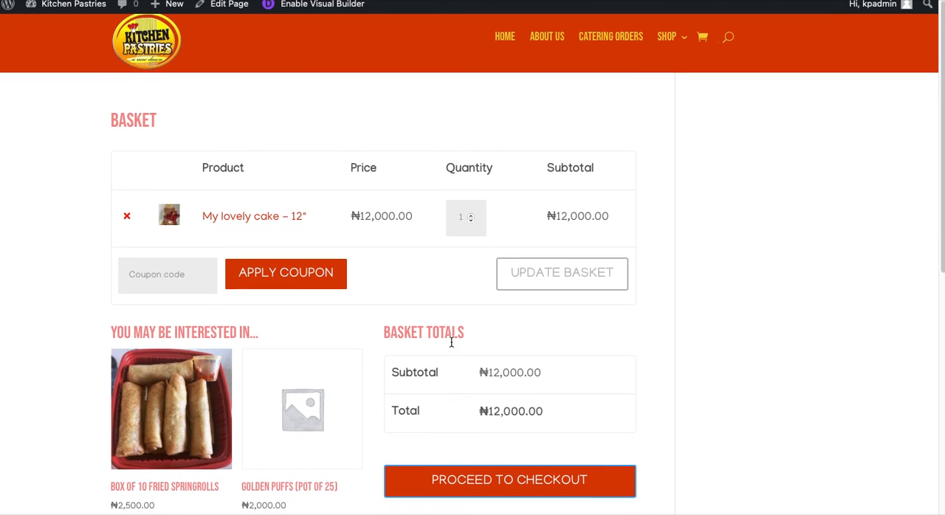
scroll(451, 342, "down", 3)
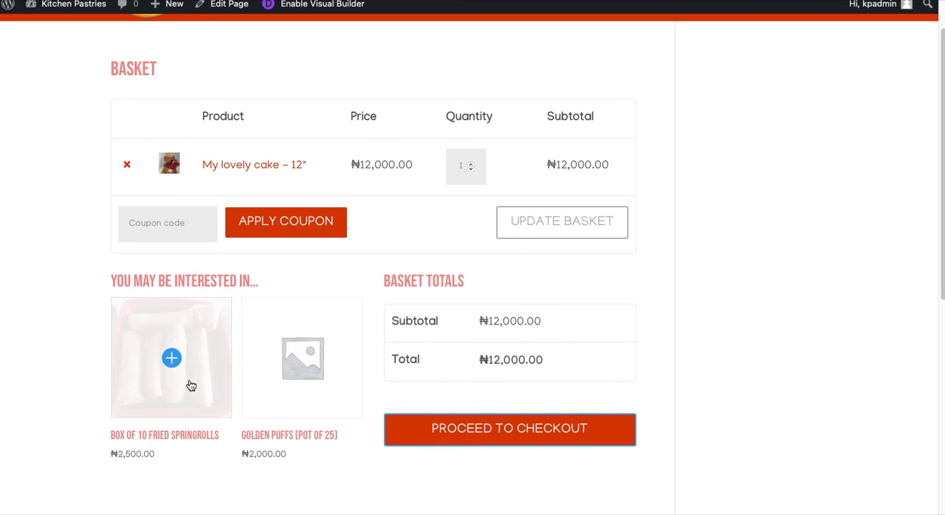
left_click(161, 323)
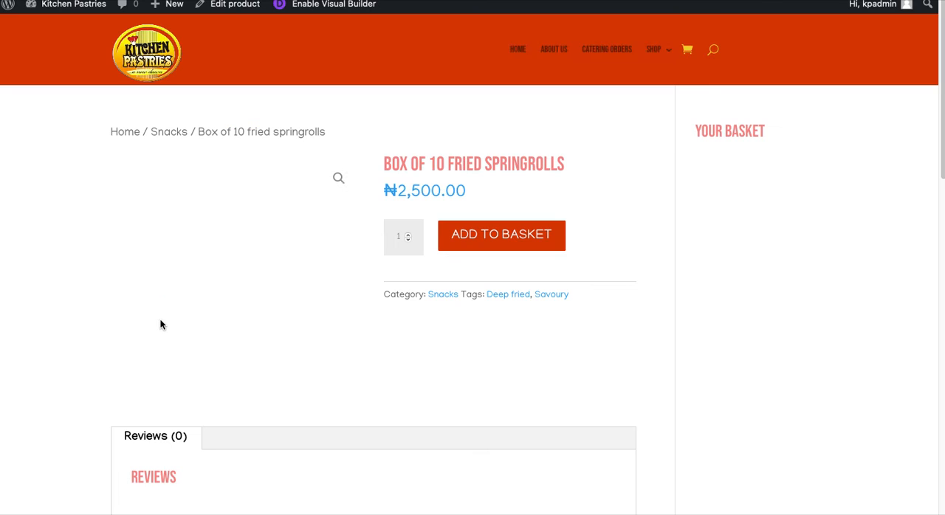
left_click(534, 245)
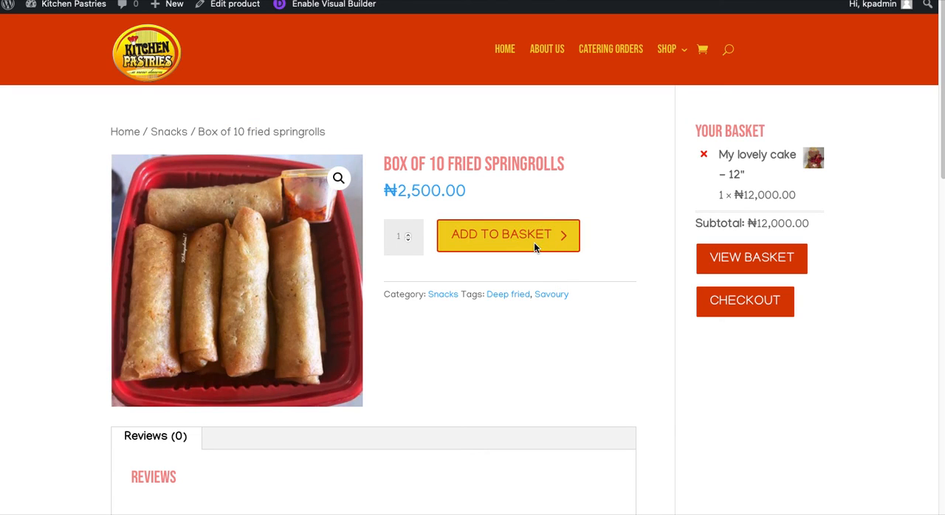
Open the updated basket, review its items, suggested product and totals, and proceed to checkout
left_click(561, 182)
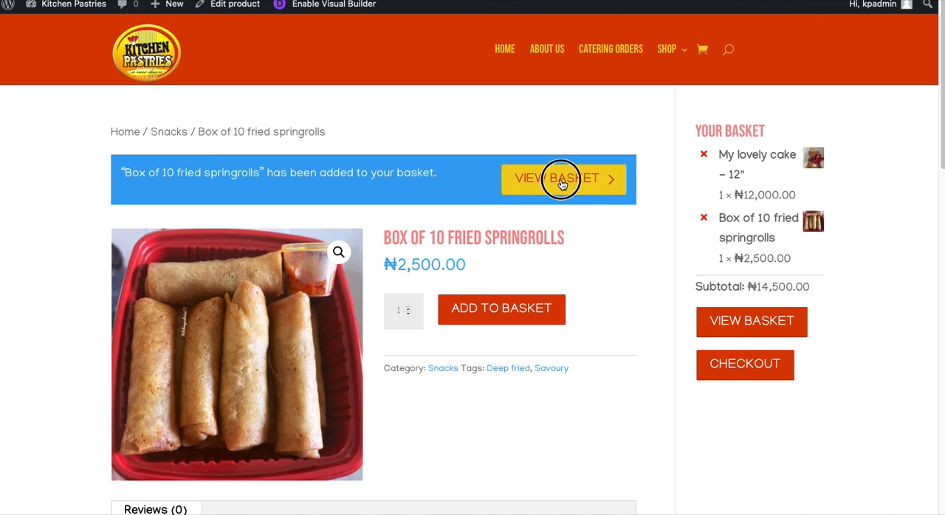
scroll(397, 328, "down", 1)
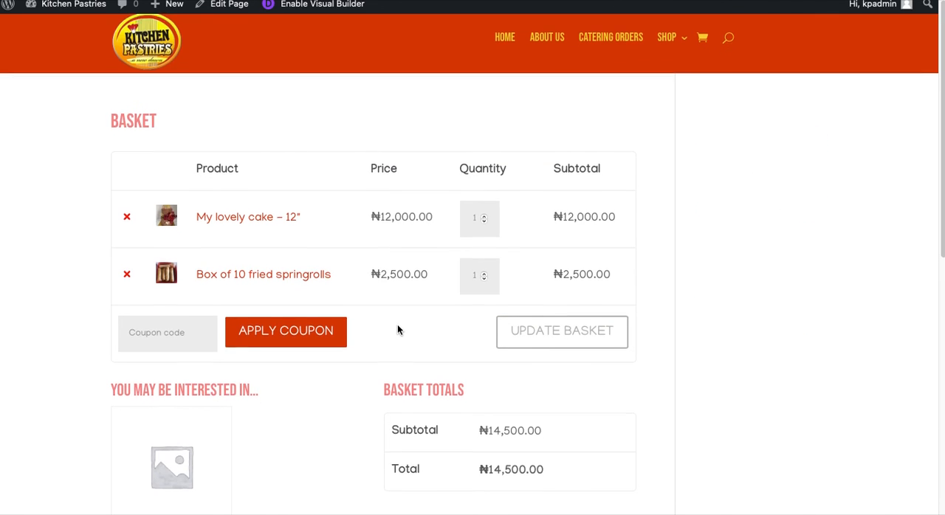
scroll(417, 281, "down", 3)
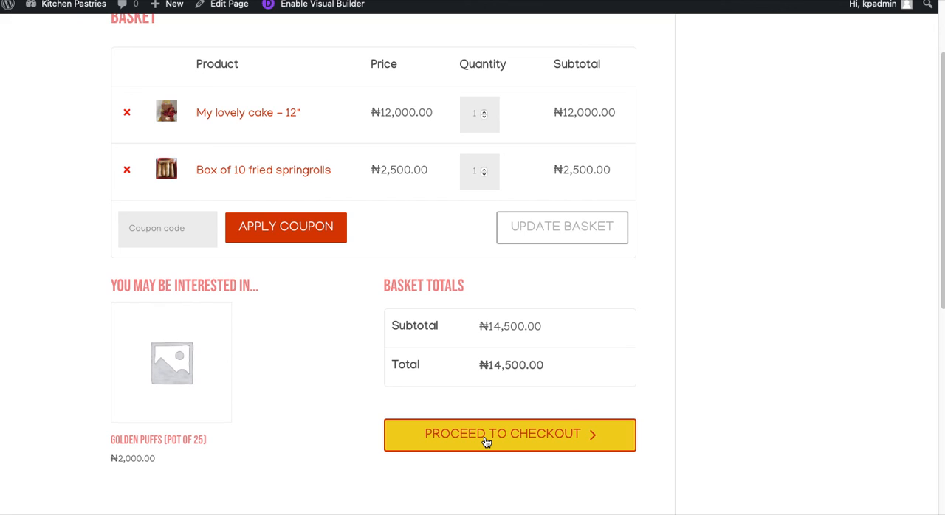
left_click(487, 427)
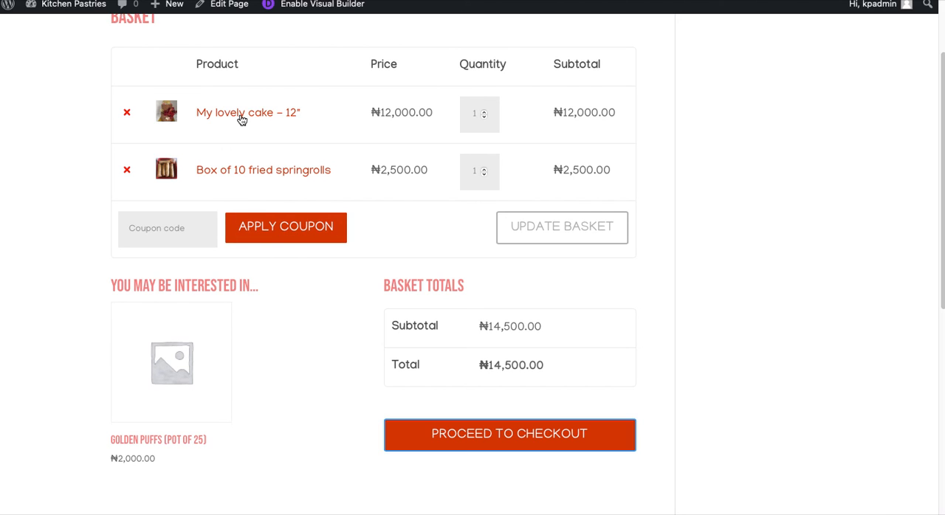
Open the "My lovely cake" 12" product page from the basket
left_click(240, 115)
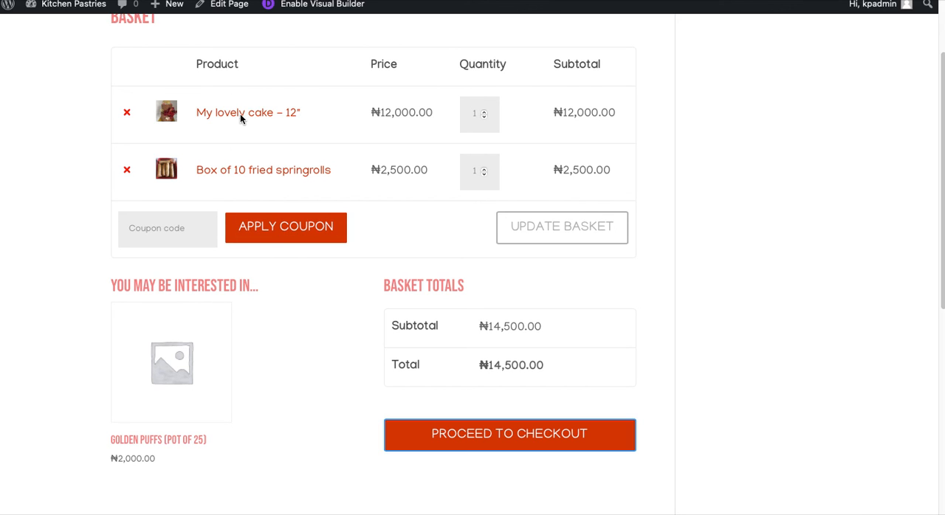